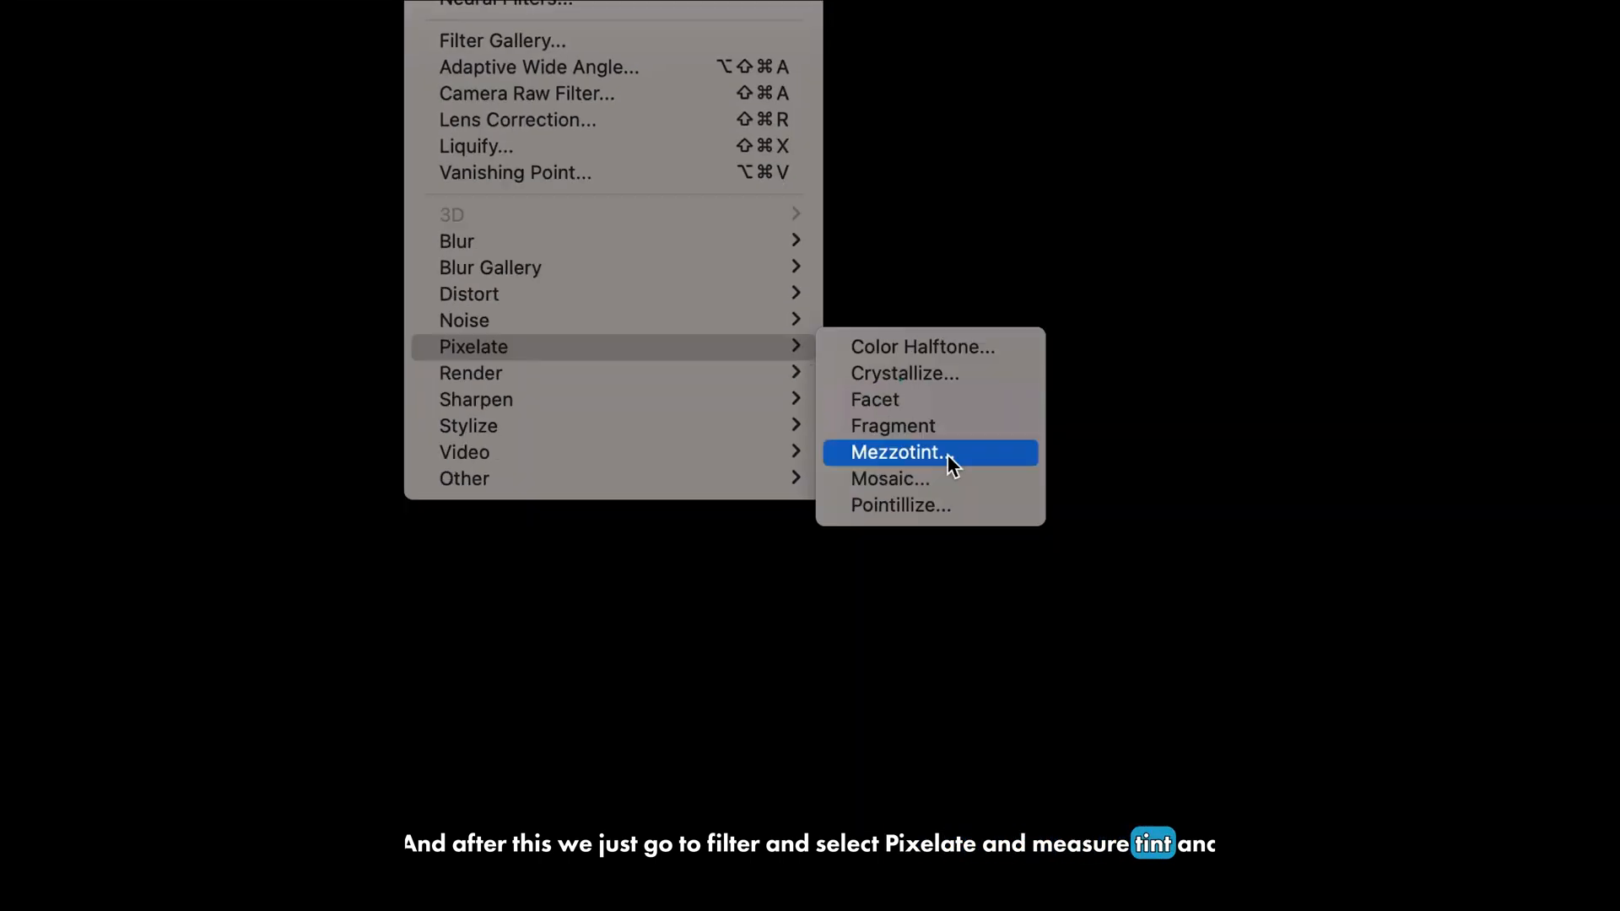
Convert the black Color Fill 1 layer to a smart object and apply the Mezzotint filter with the Coarse Dots type
click(948, 454)
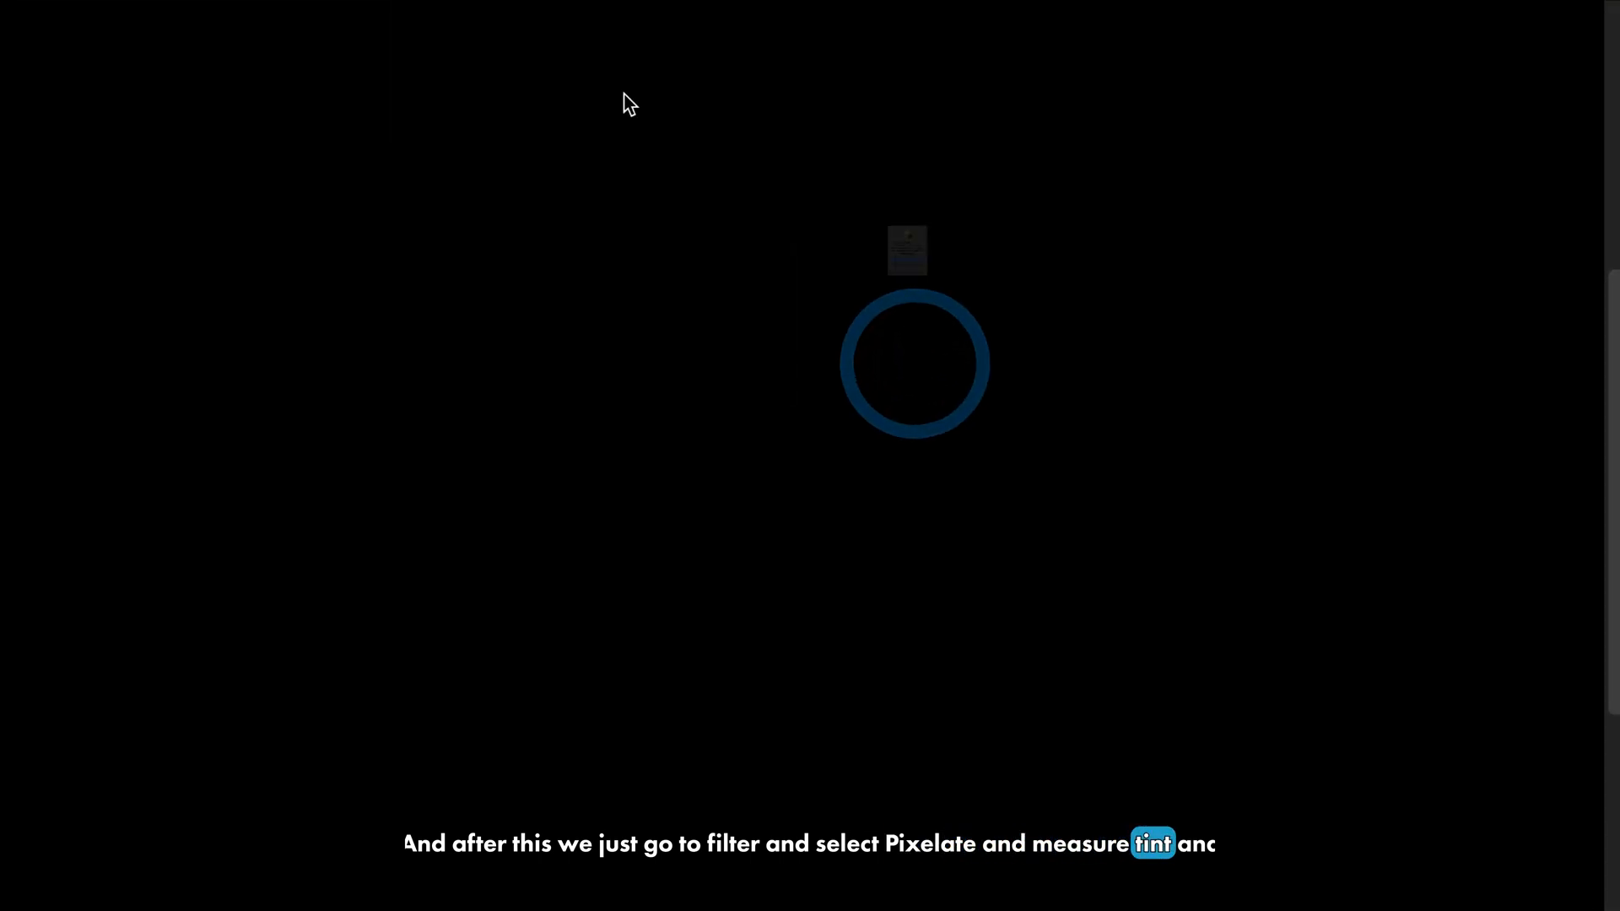
click(854, 333)
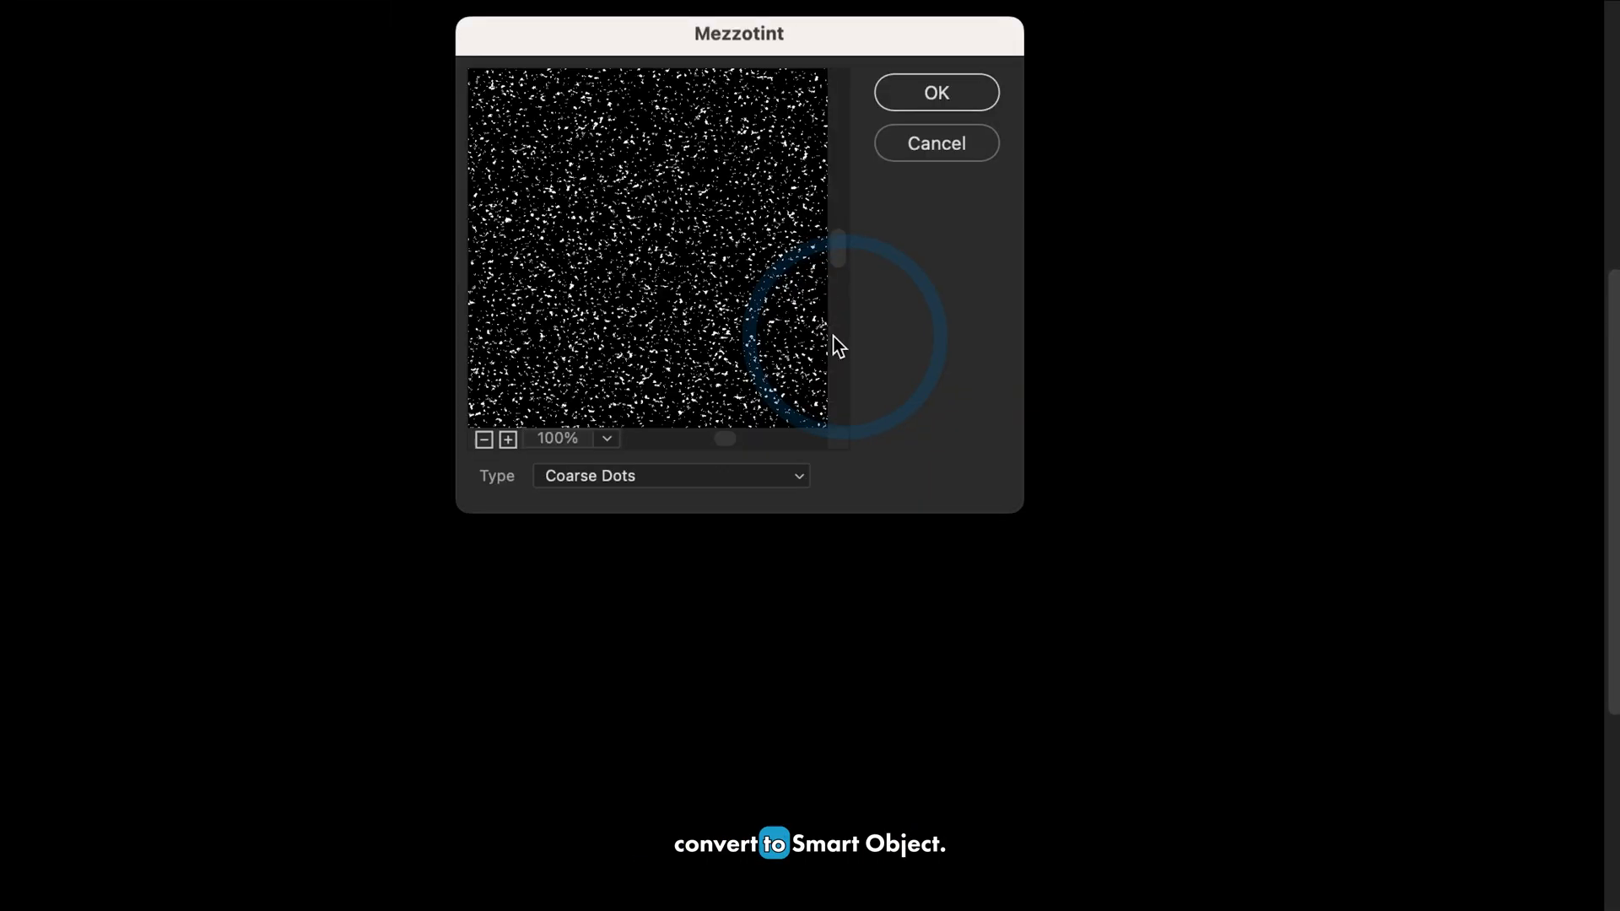
click(624, 476)
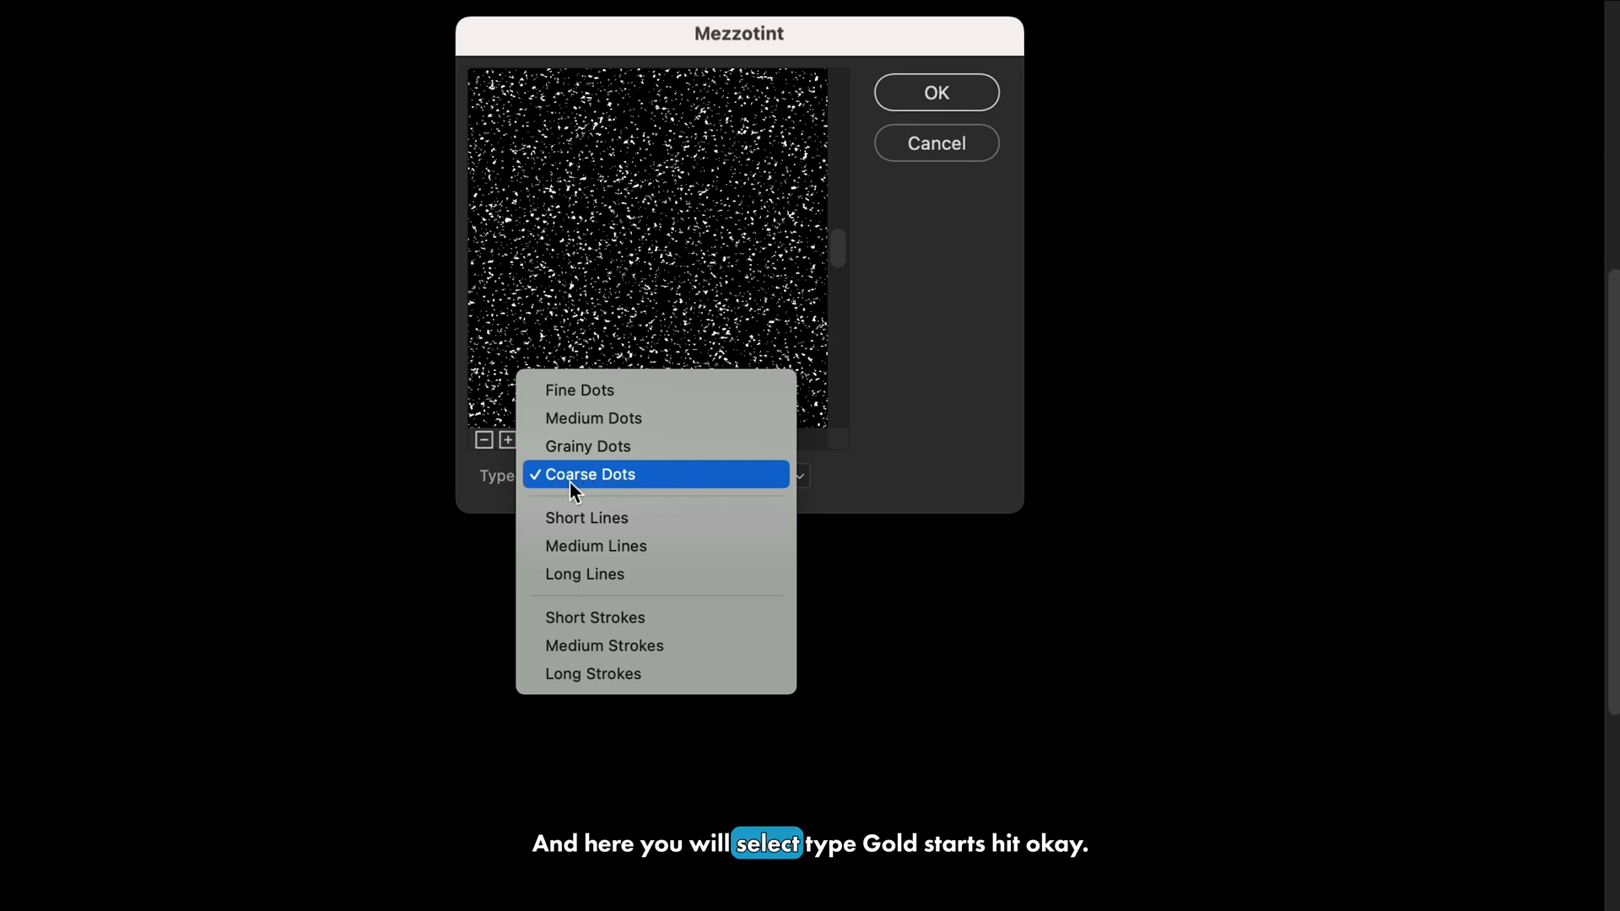
click(788, 234)
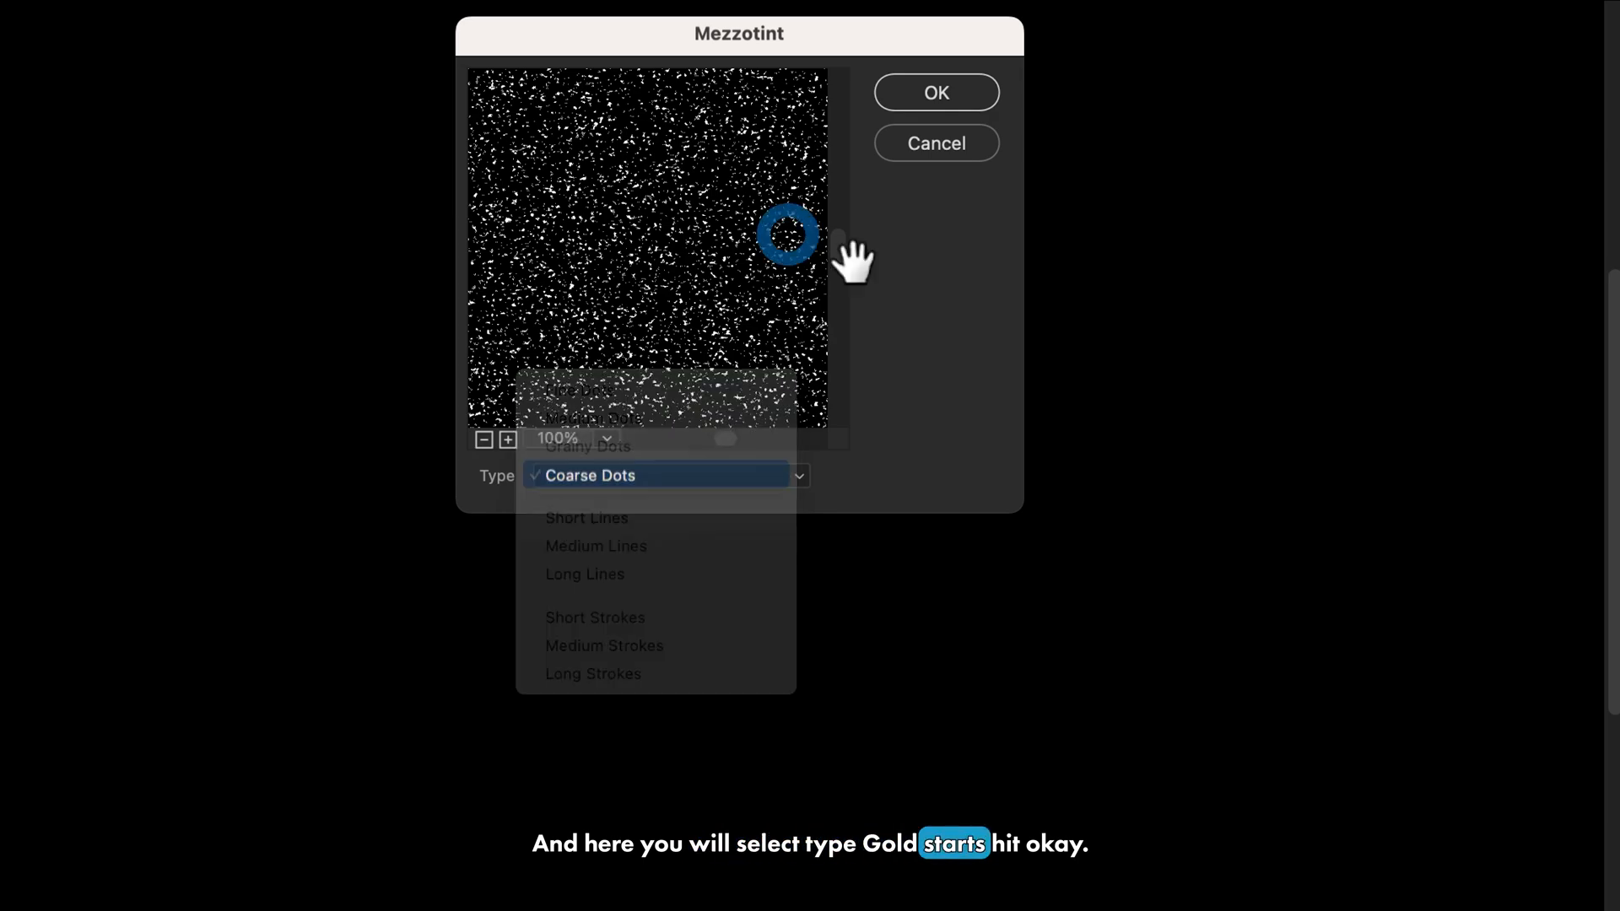
click(914, 94)
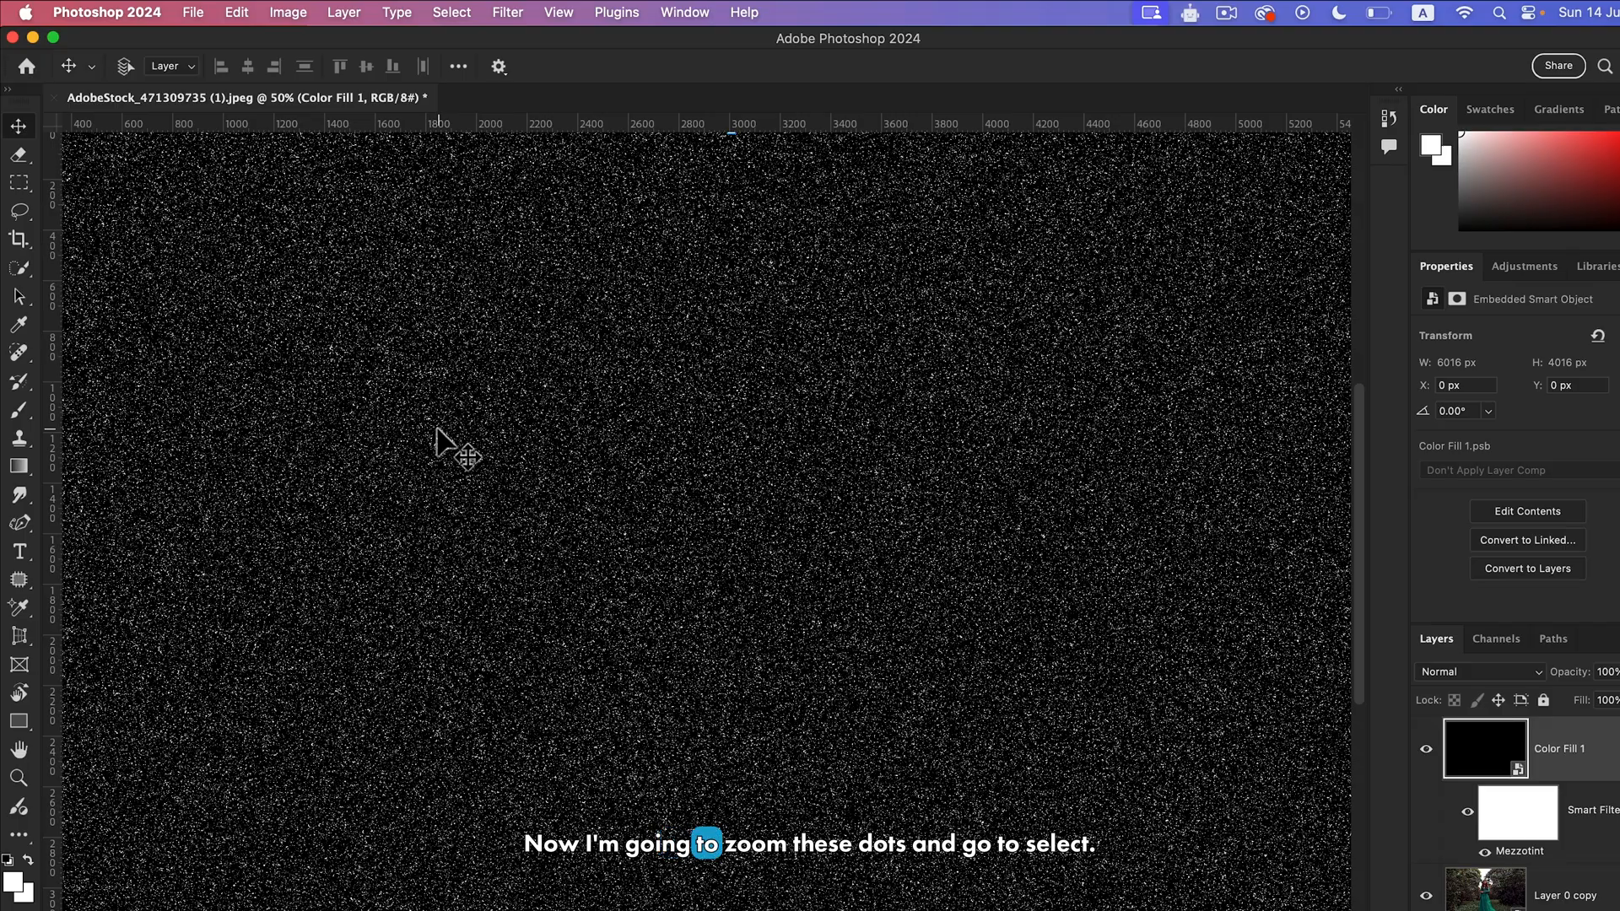
Select the white dots with Color Range, using Sampled Colors and a Fuzziness of 200
key(super+plus)
key(super+plus)
key(super+plus)
key(super+plus)
key(super+plus)
key(super+plus)
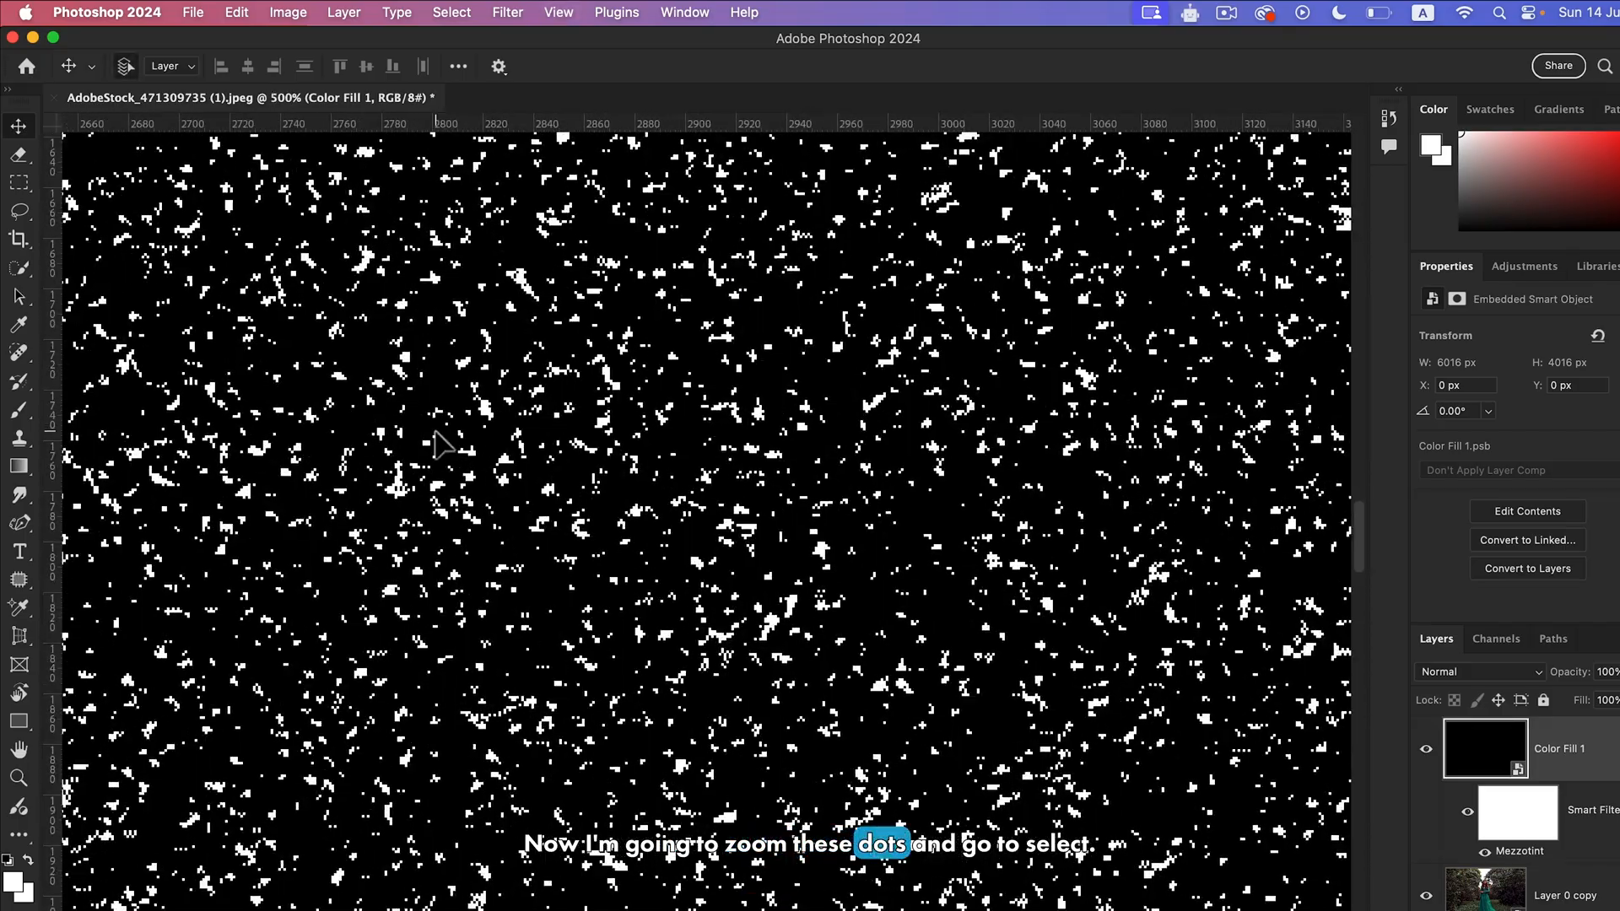
click(433, 428)
click(451, 12)
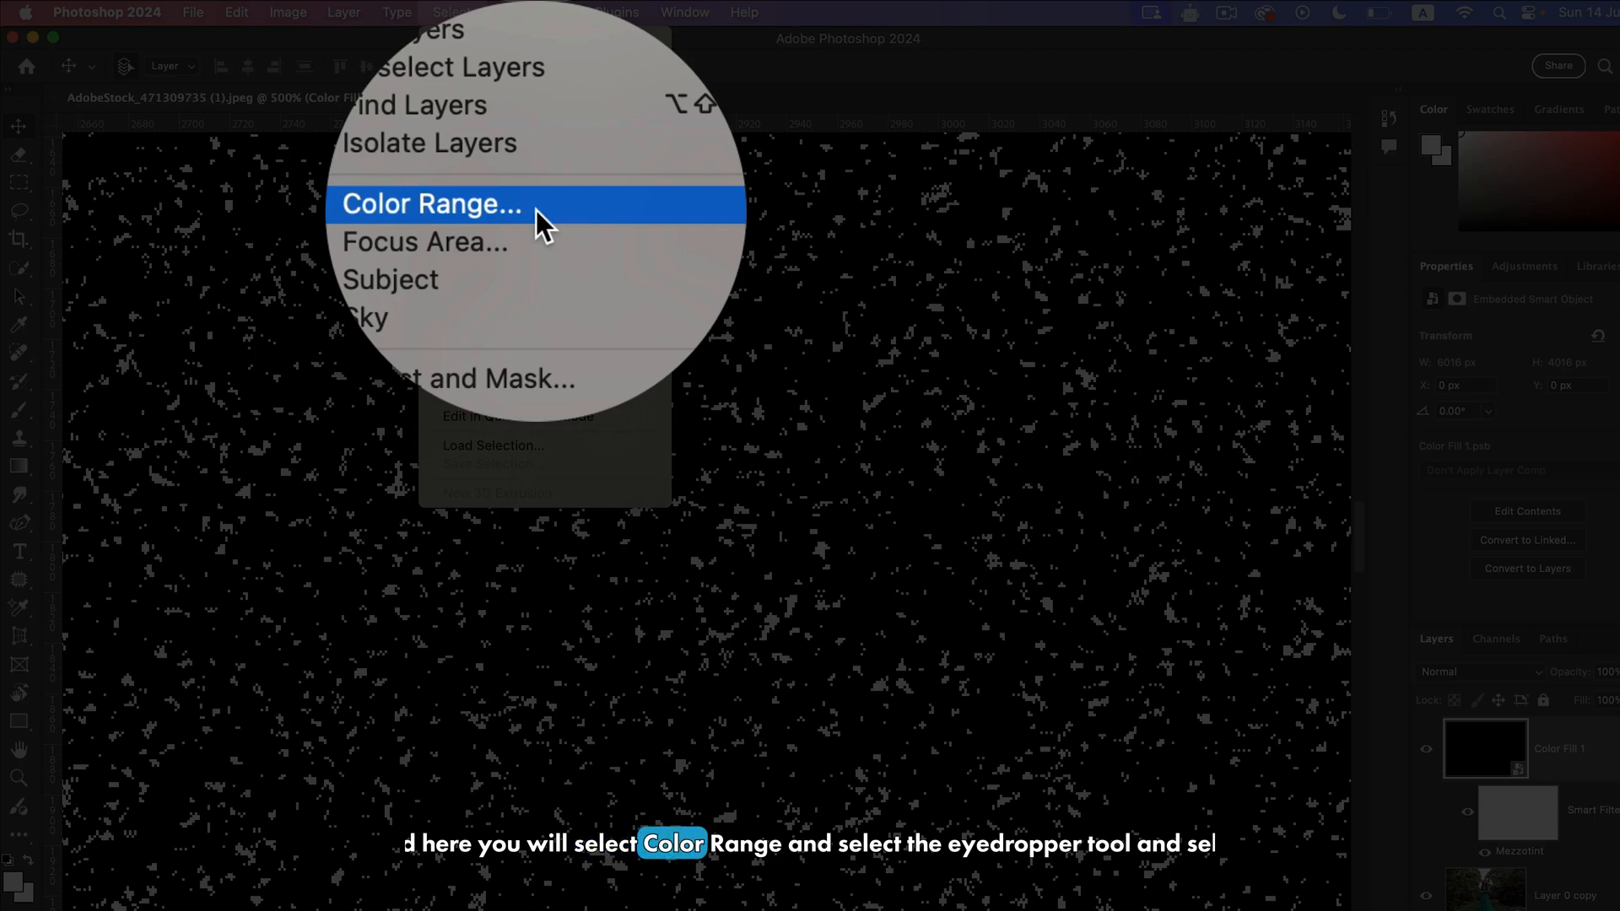
click(534, 210)
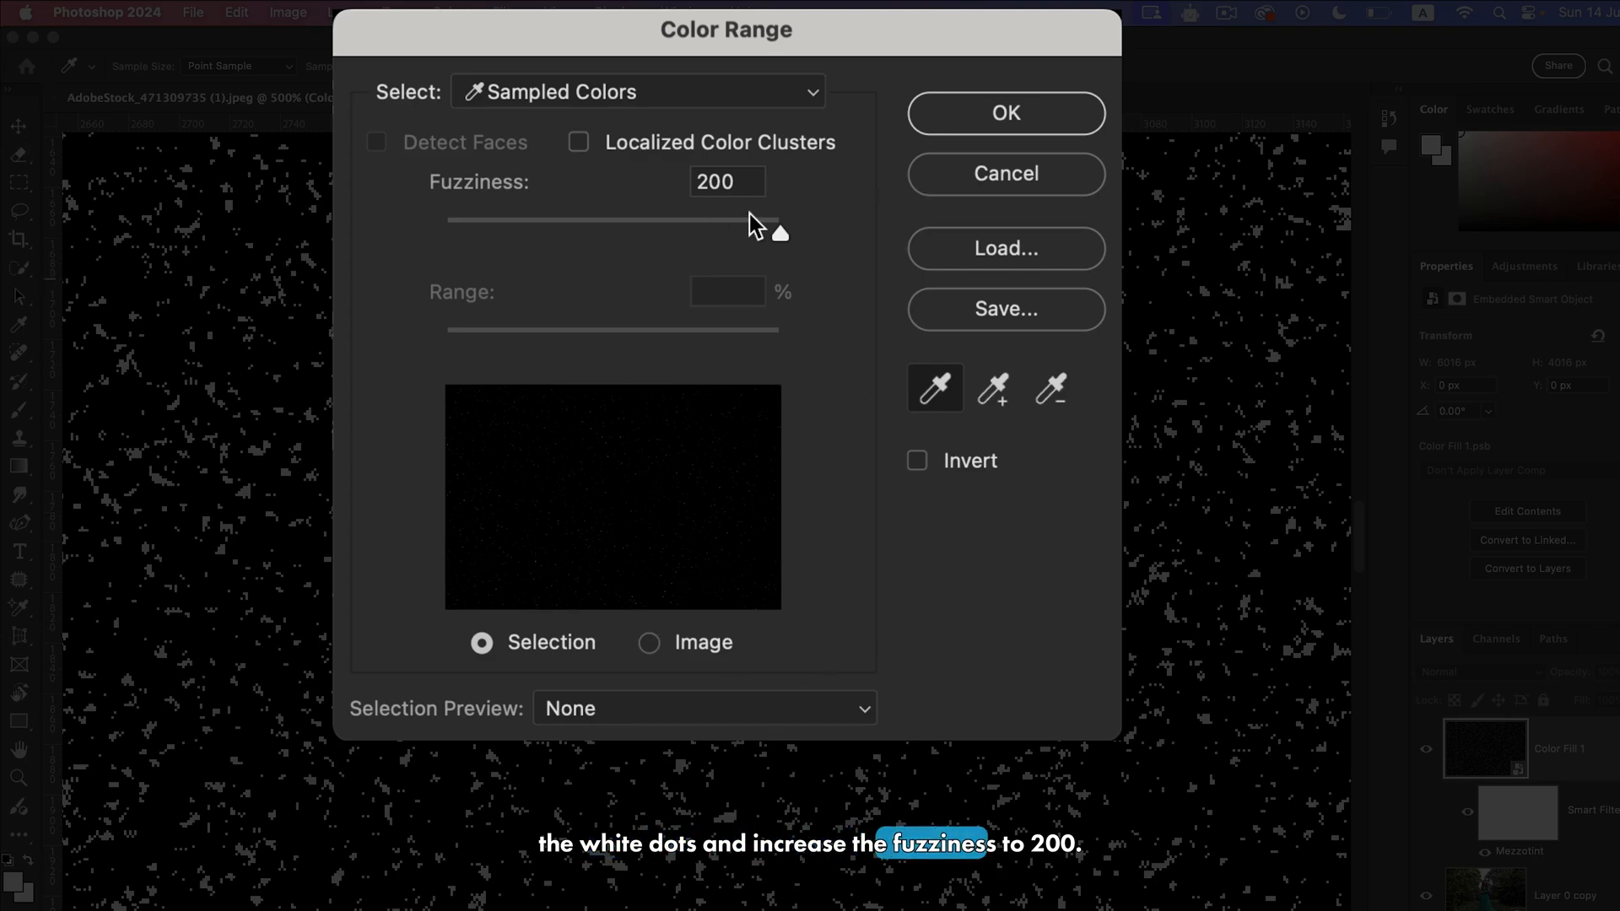
click(963, 128)
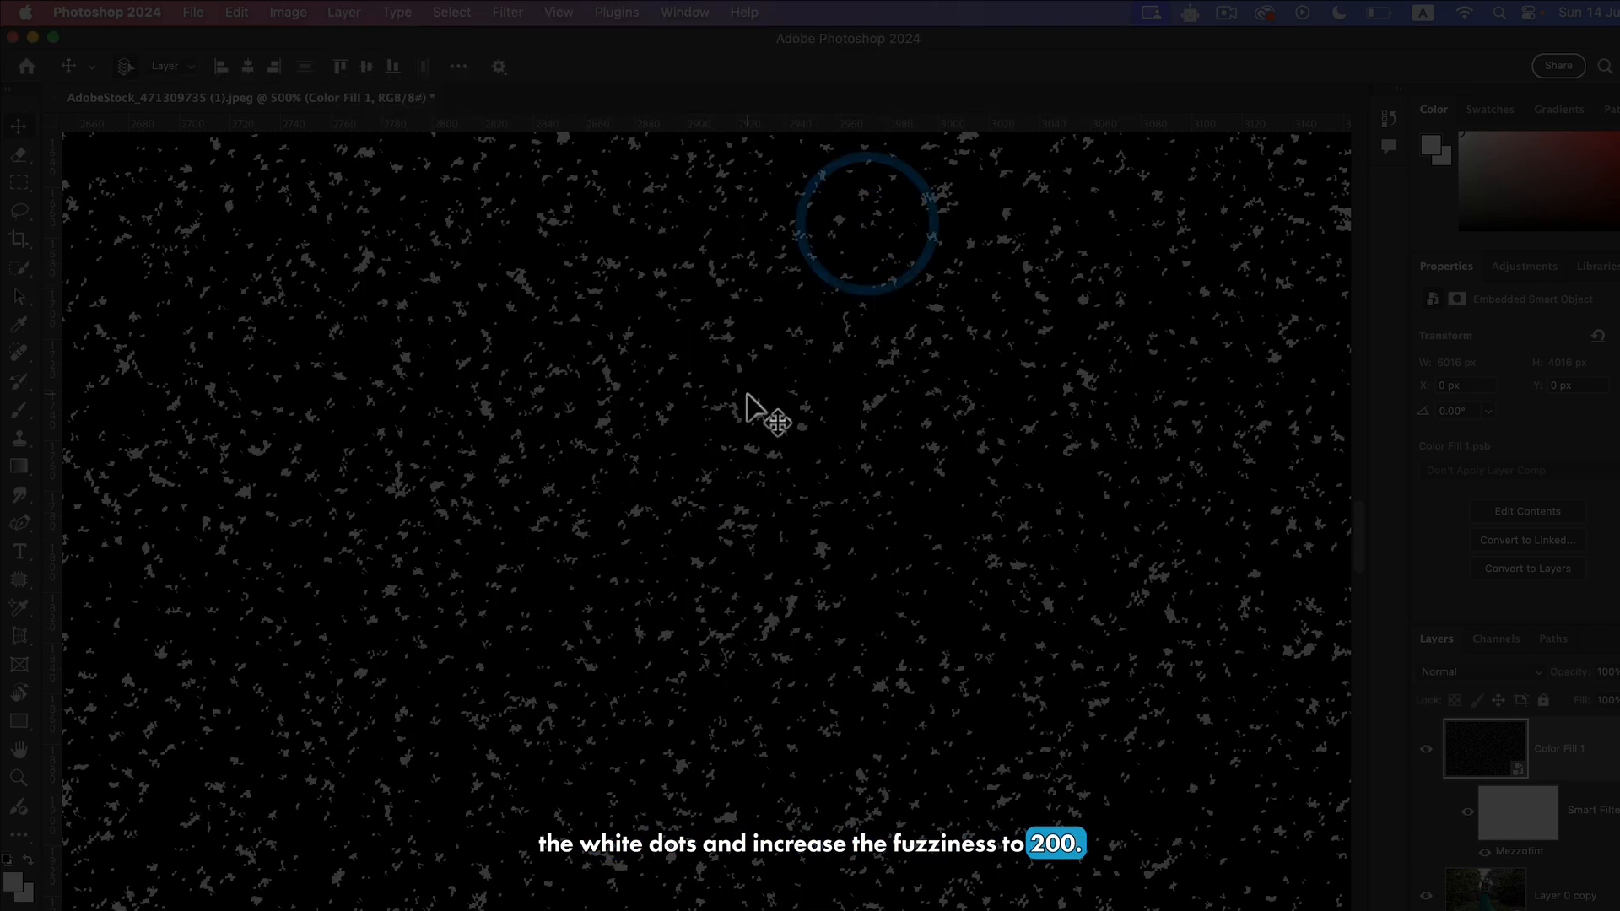
Add a layer mask to Color Fill 1 from the white dot selection
key(super+minus)
key(super+minus)
key(super+minus)
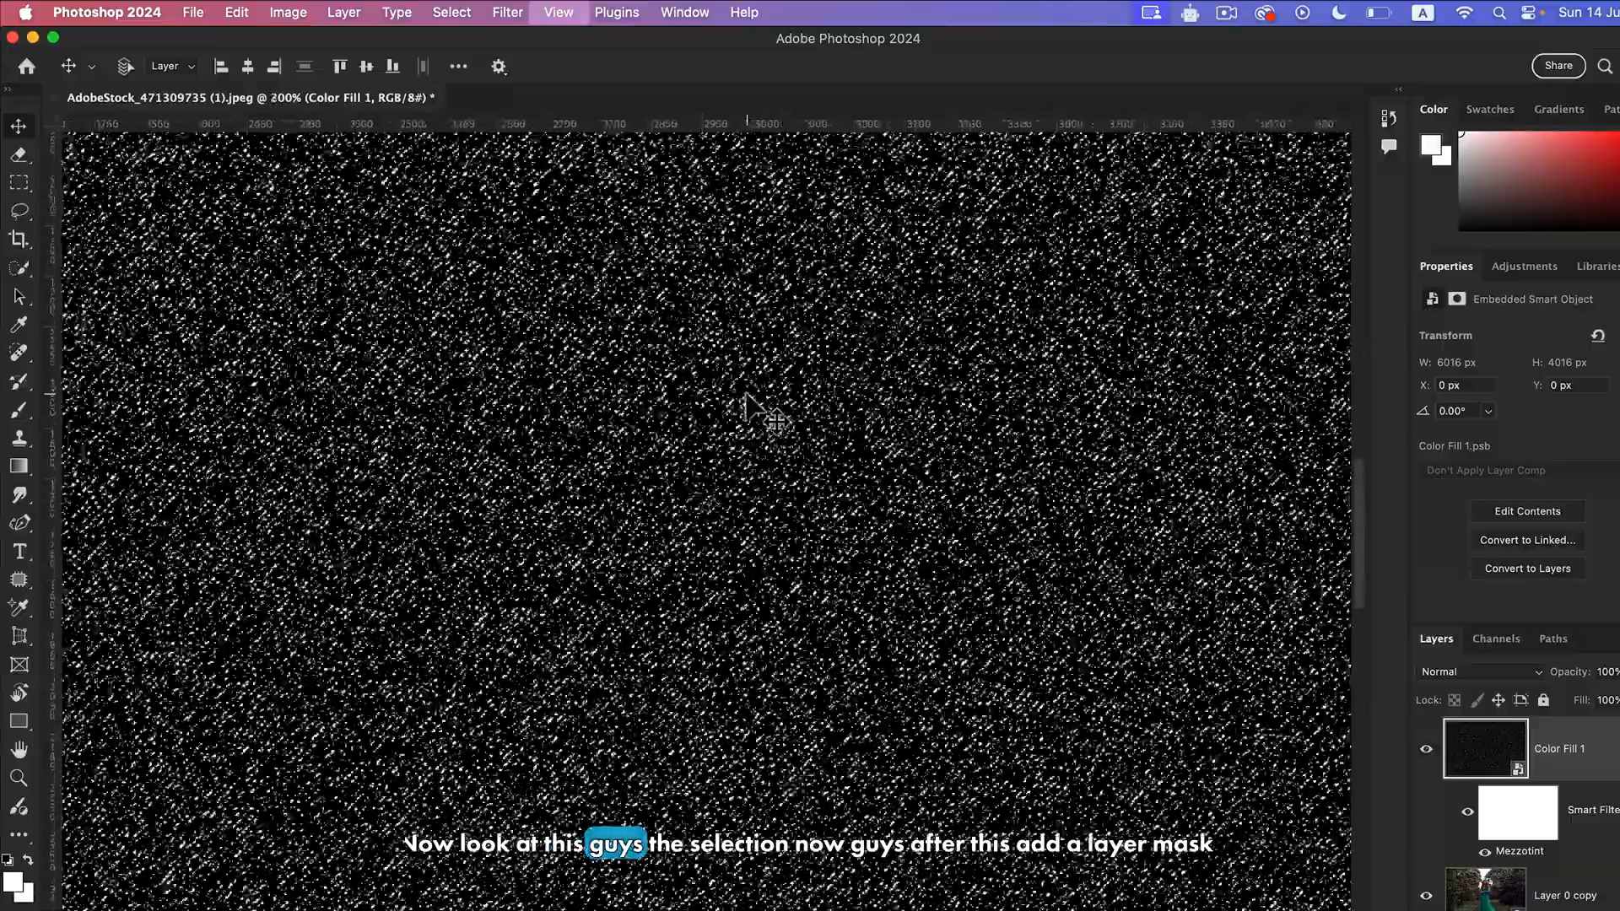
key(super+minus)
key(super+minus)
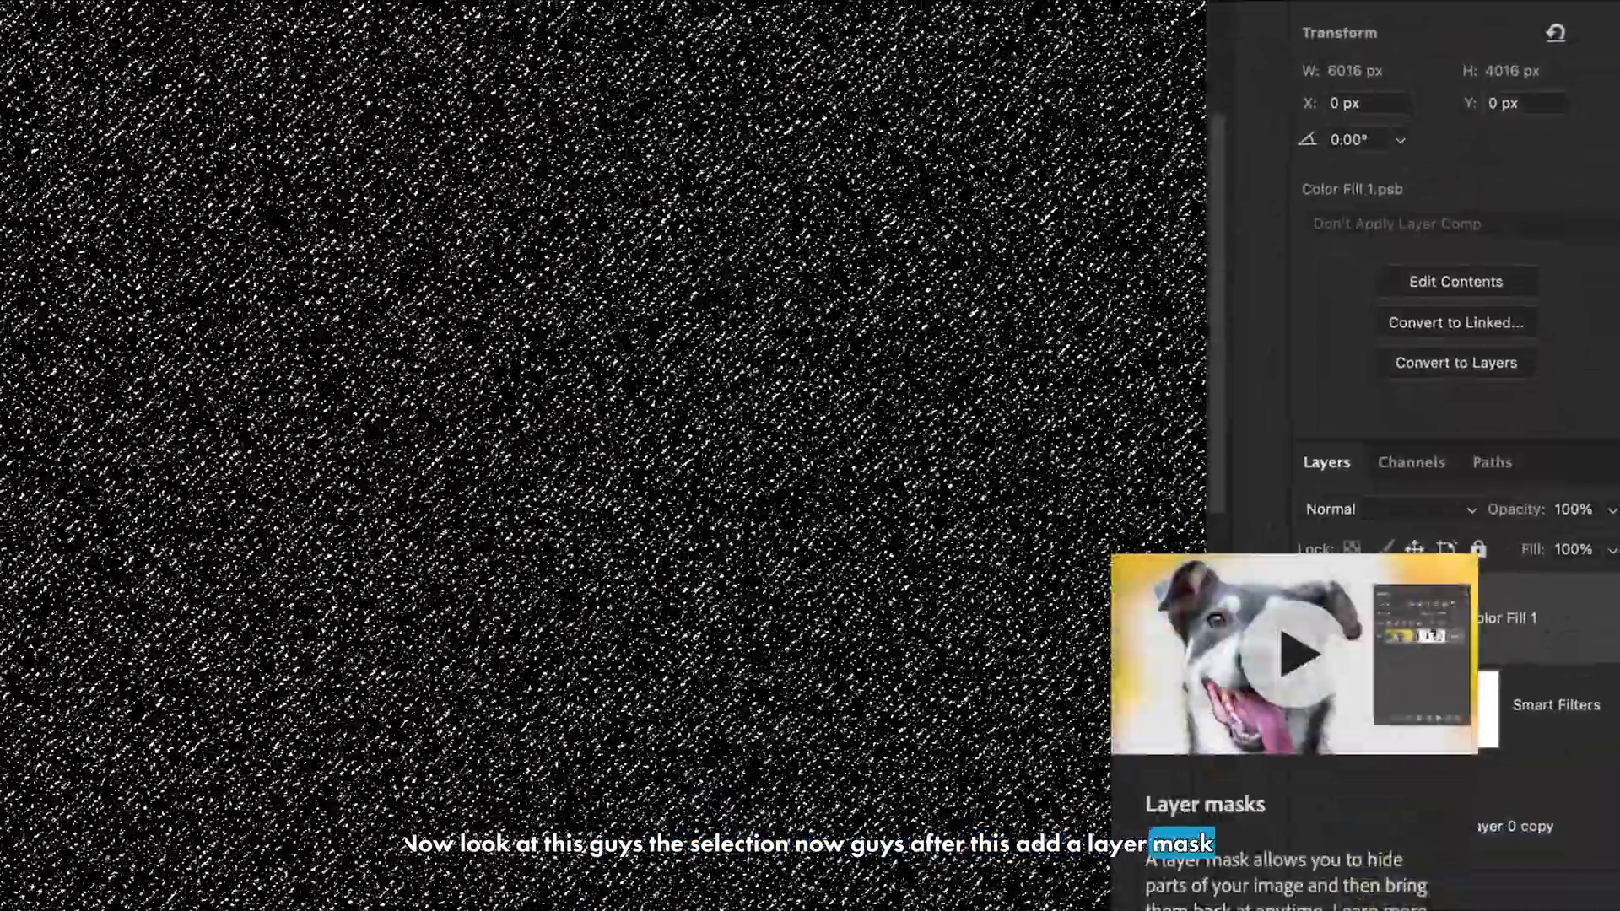
click(1452, 910)
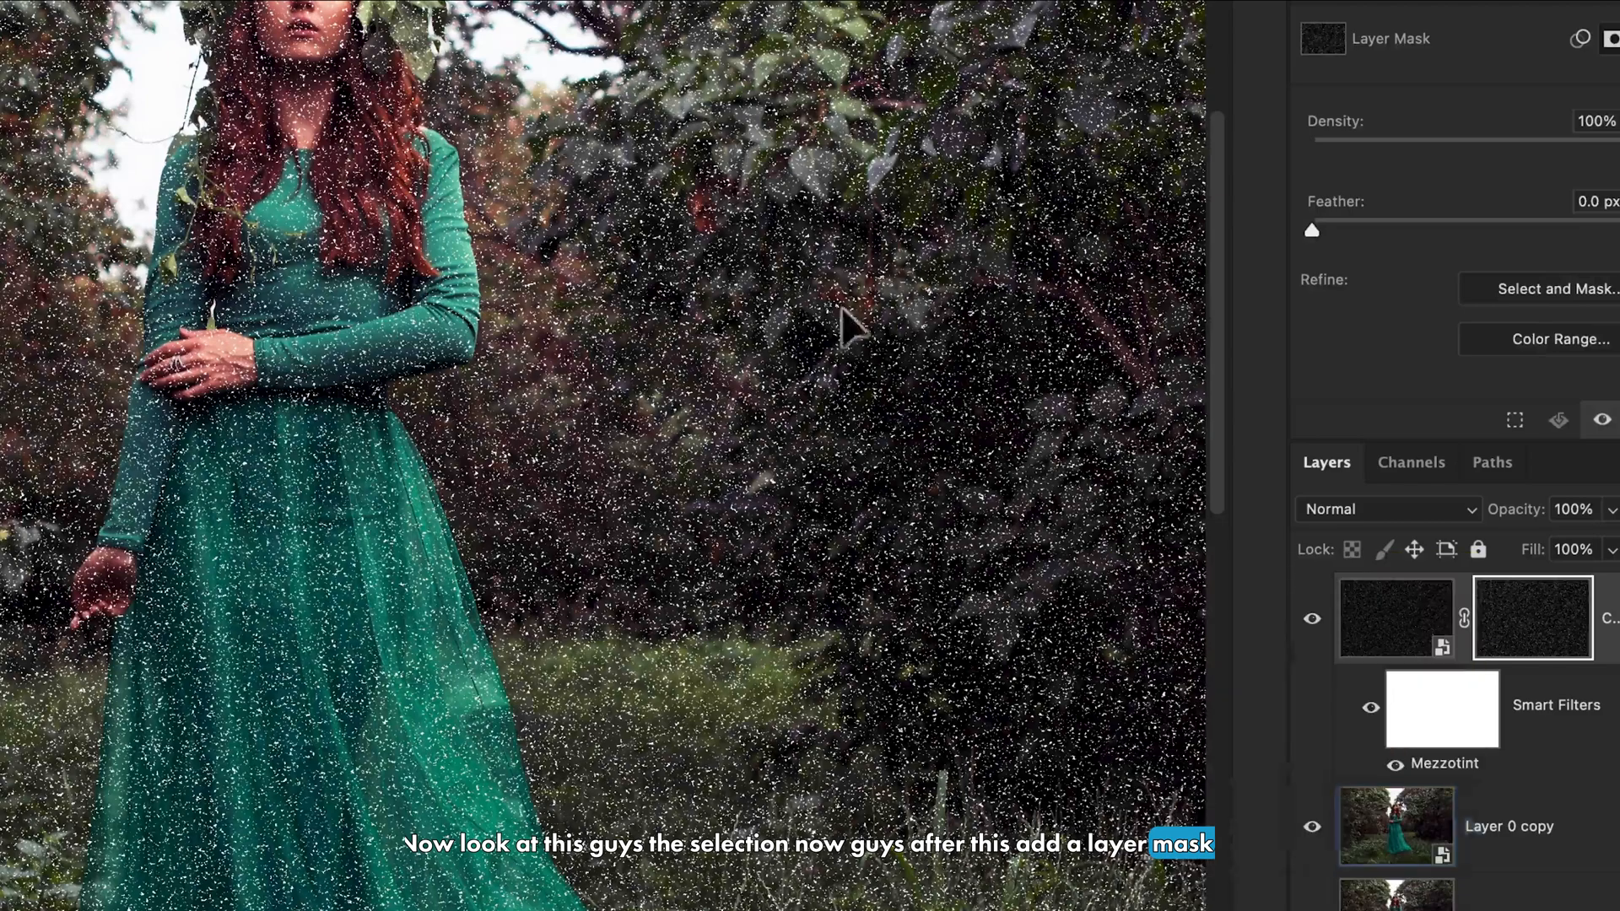
Refine the dot mask in Select and Mask with a Feather of 1.7 px and a Contrast of 50%
key(super+minus)
key(super+plus)
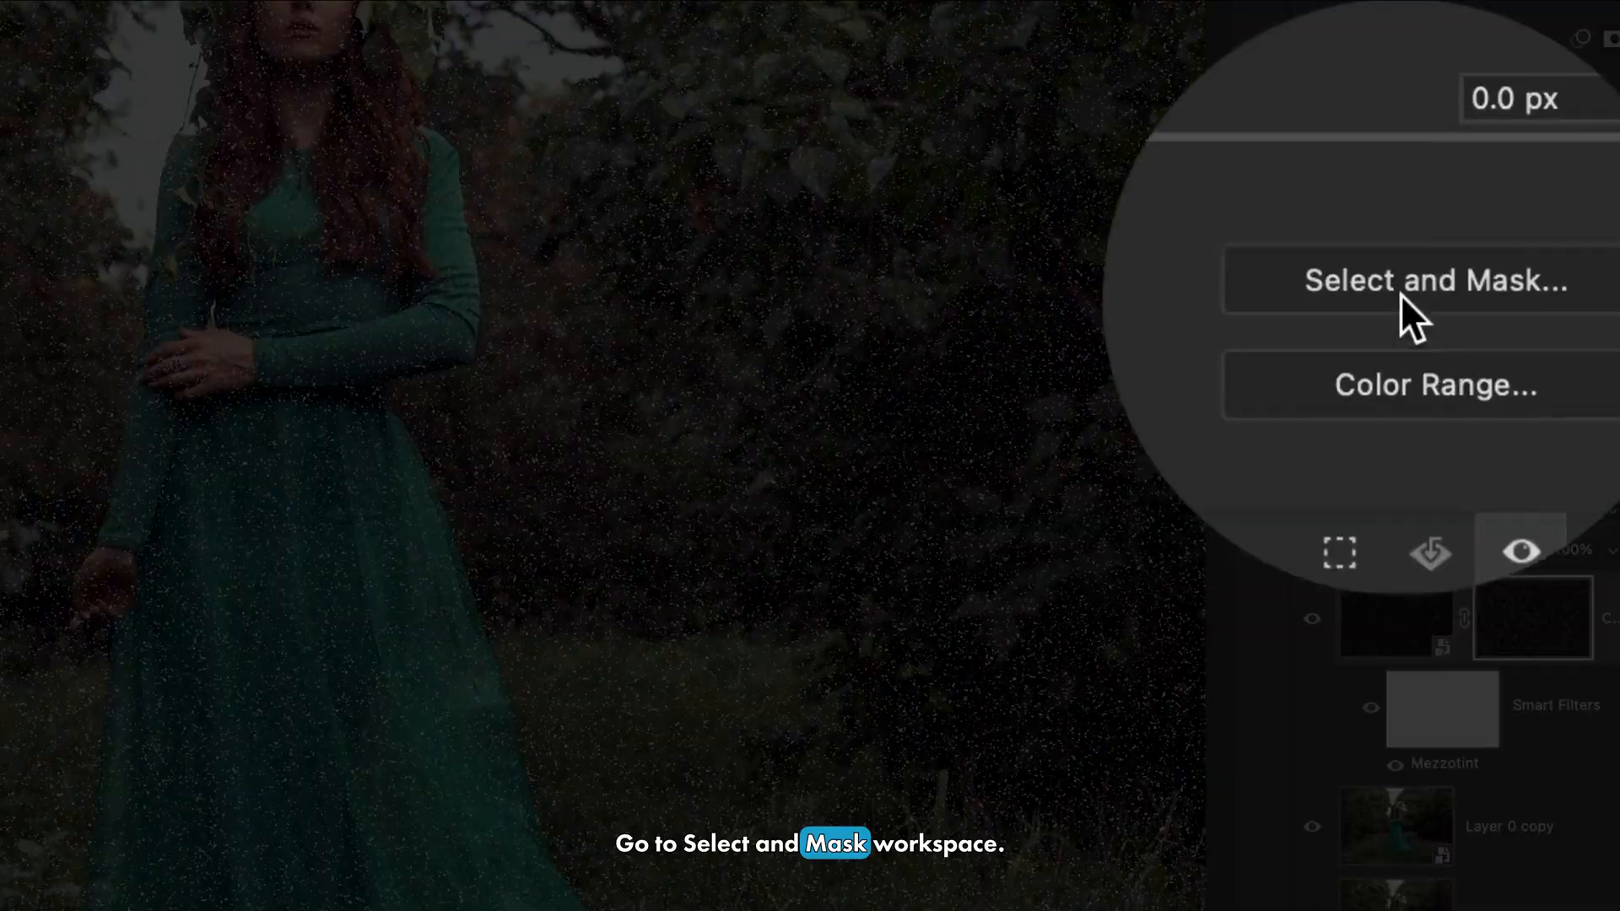
click(1513, 291)
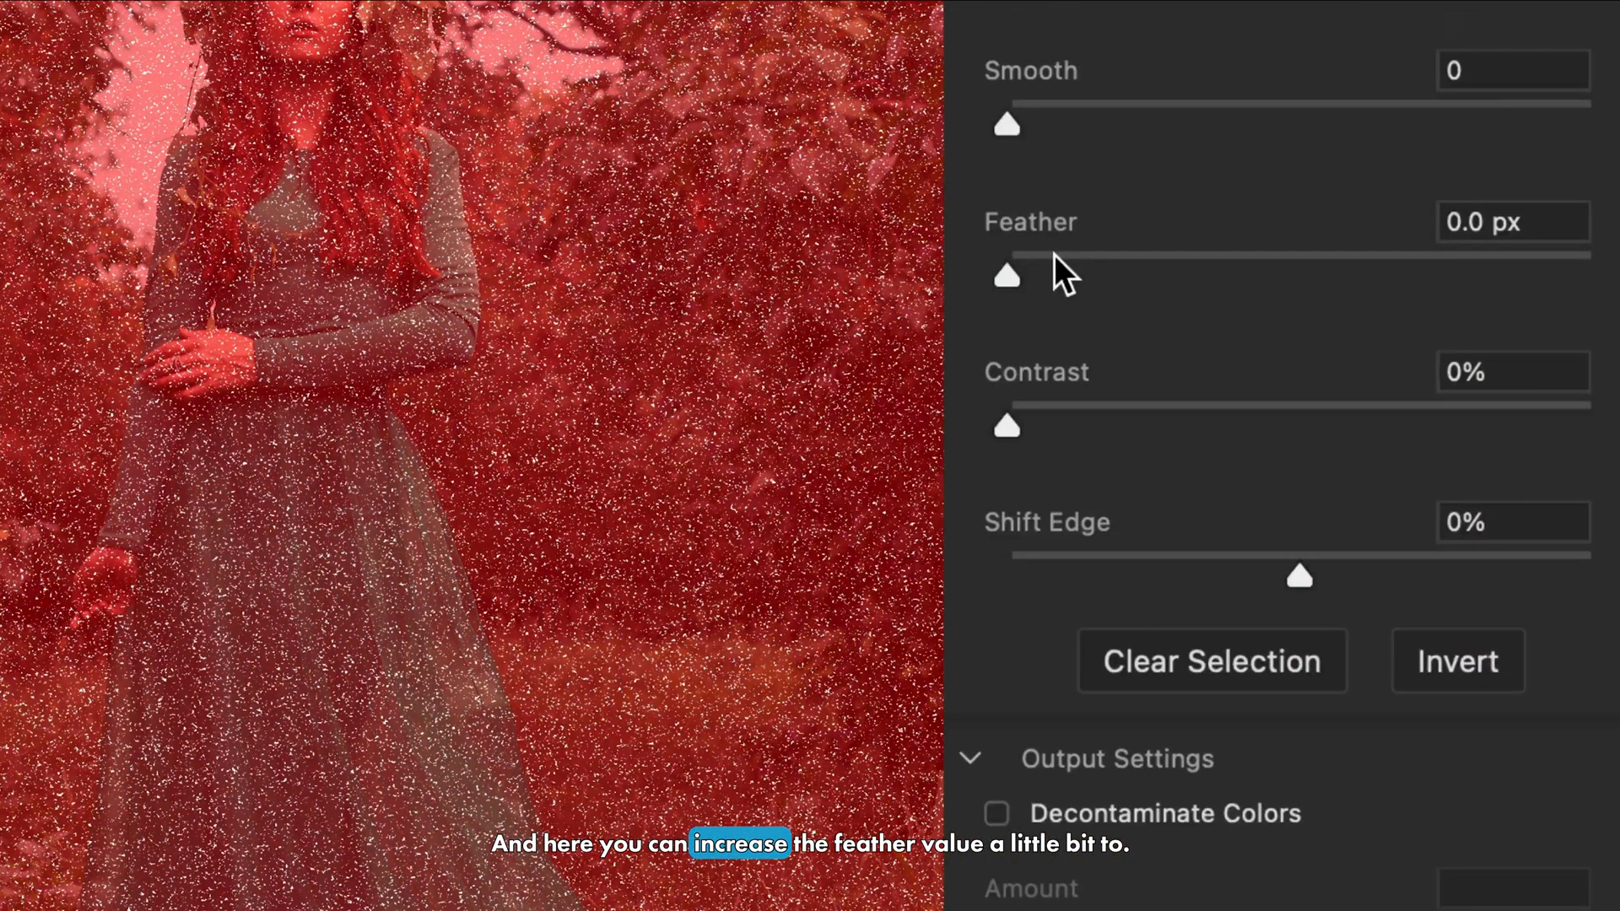
drag(1006, 275, 1040, 270)
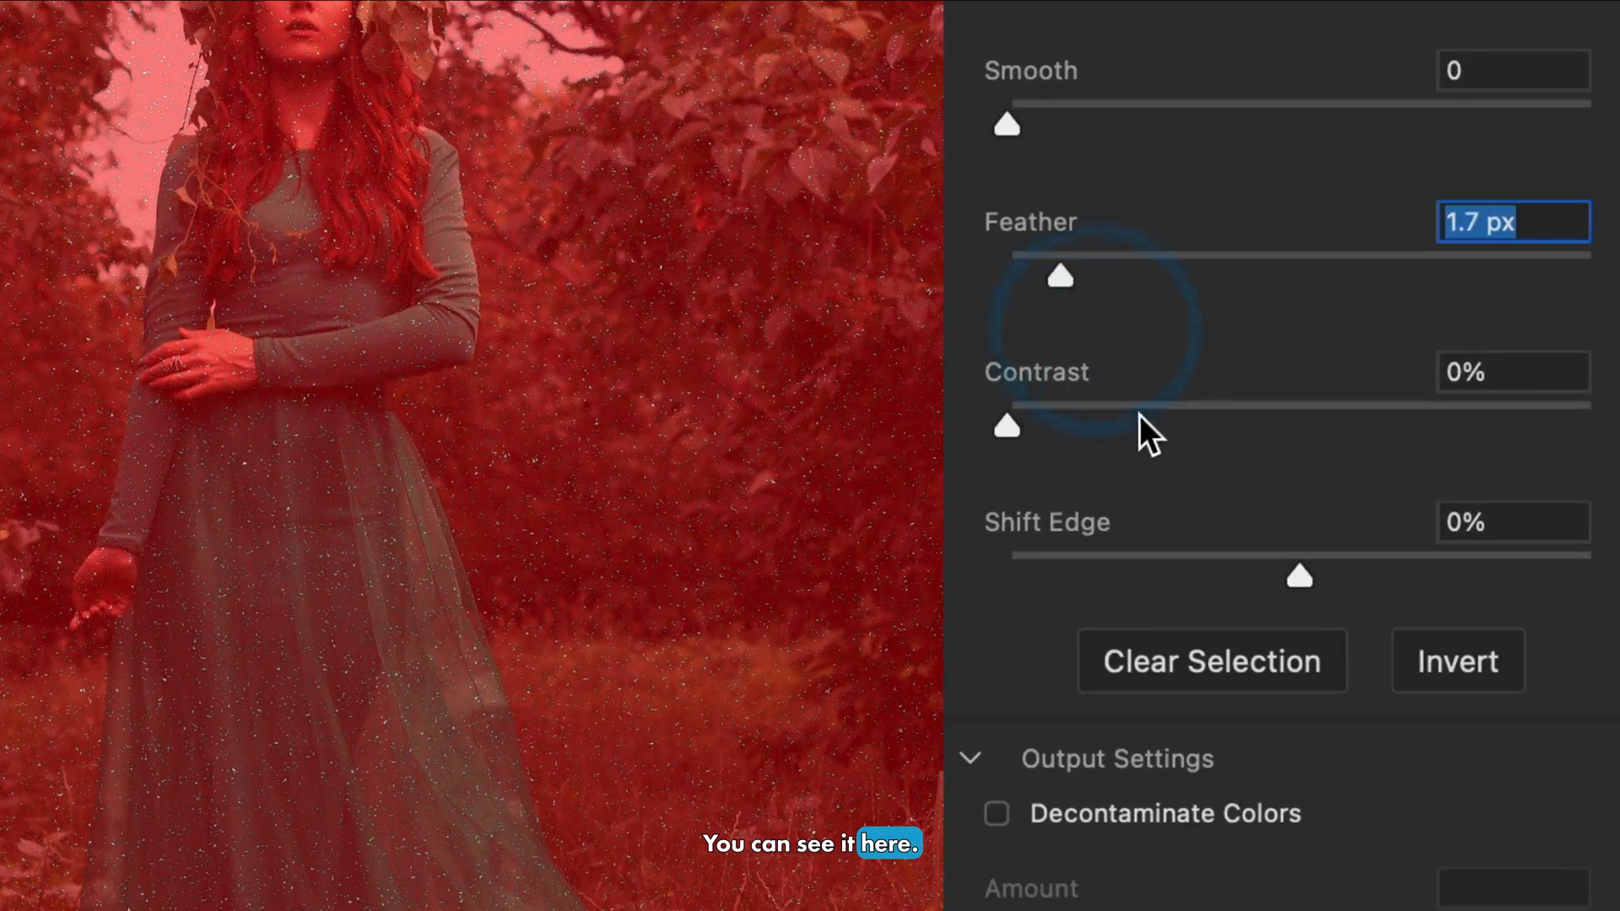
drag(1142, 427, 1328, 439)
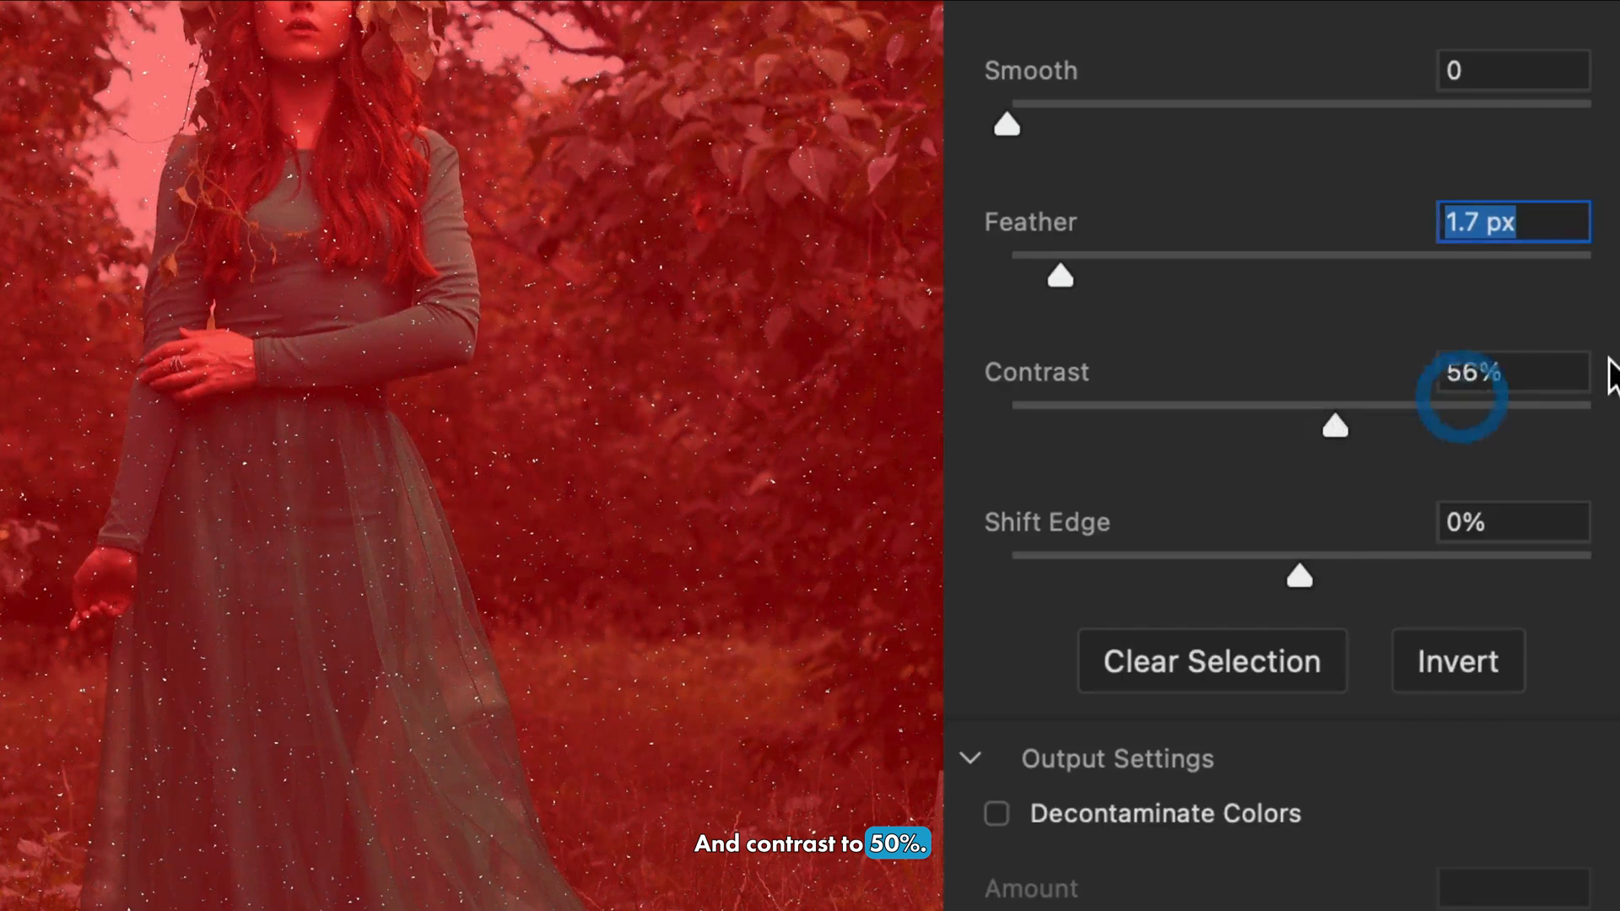
click(1578, 367)
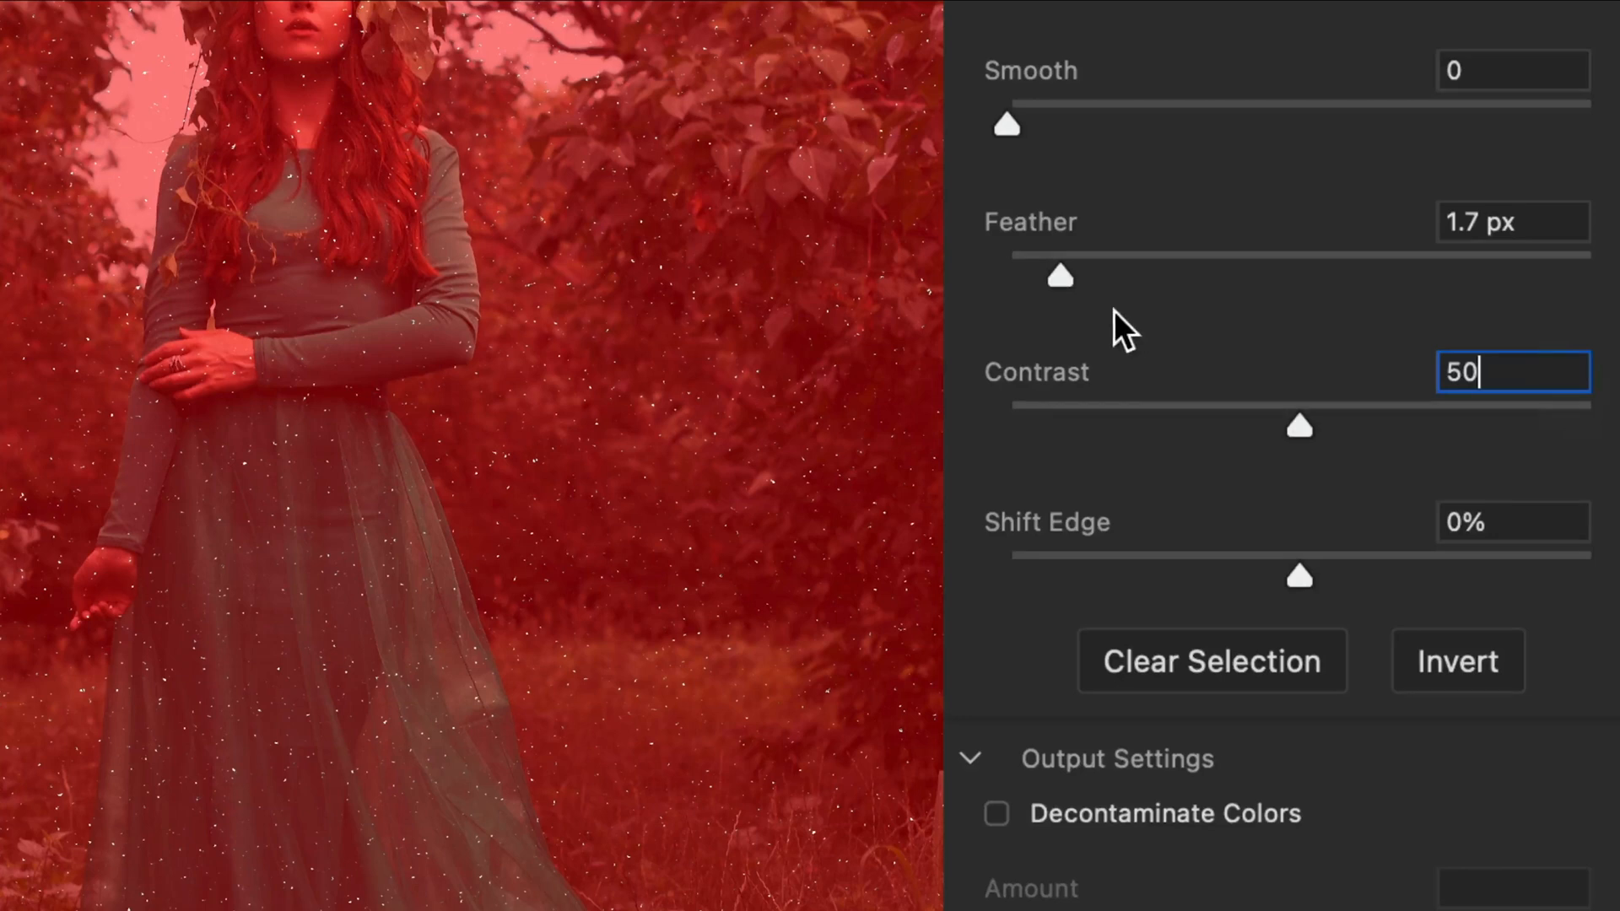
text(50)
key(Return)
Set the mask's Feather to 1.8 px and output the refinement as a new masked copy of the layer
drag(1063, 282, 1068, 283)
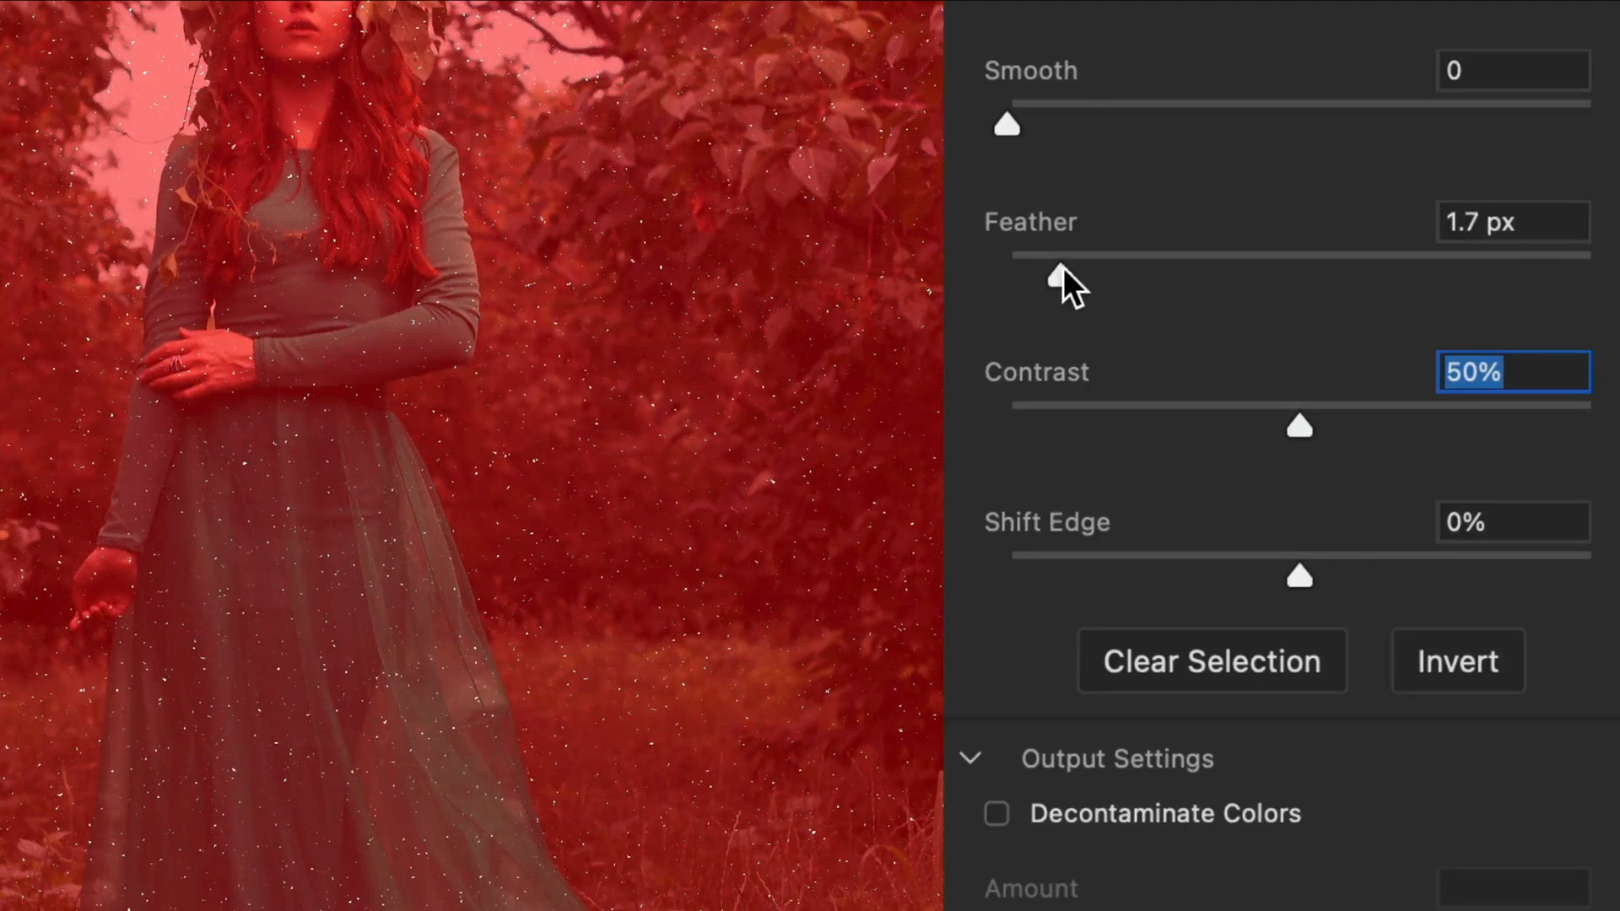
drag(1063, 282, 1064, 283)
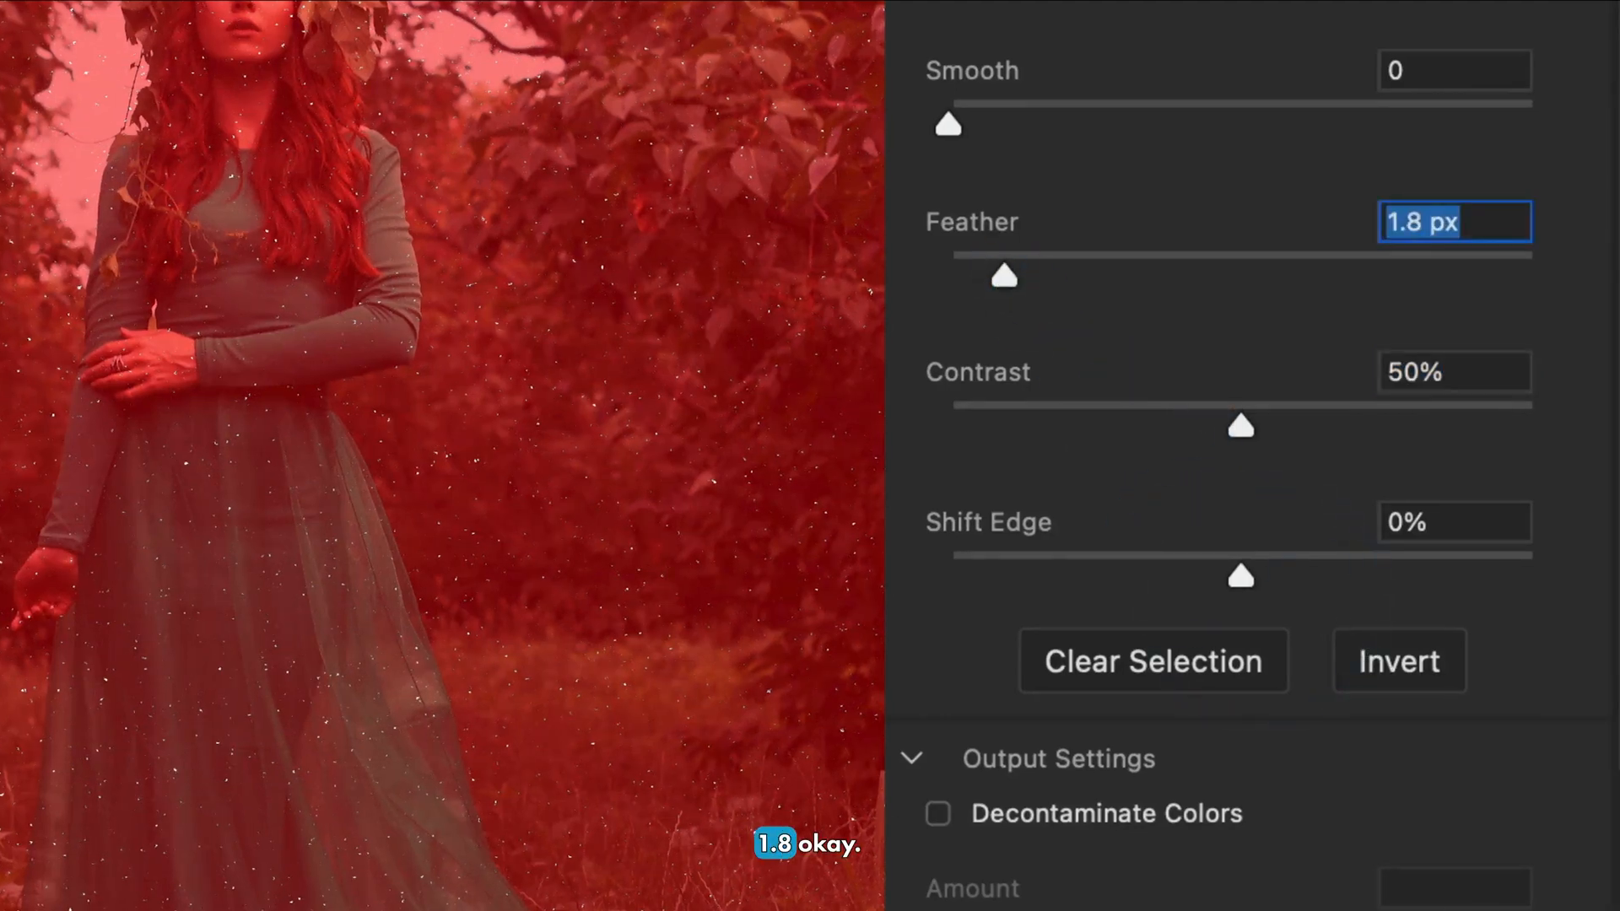
key(Return)
click(970, 333)
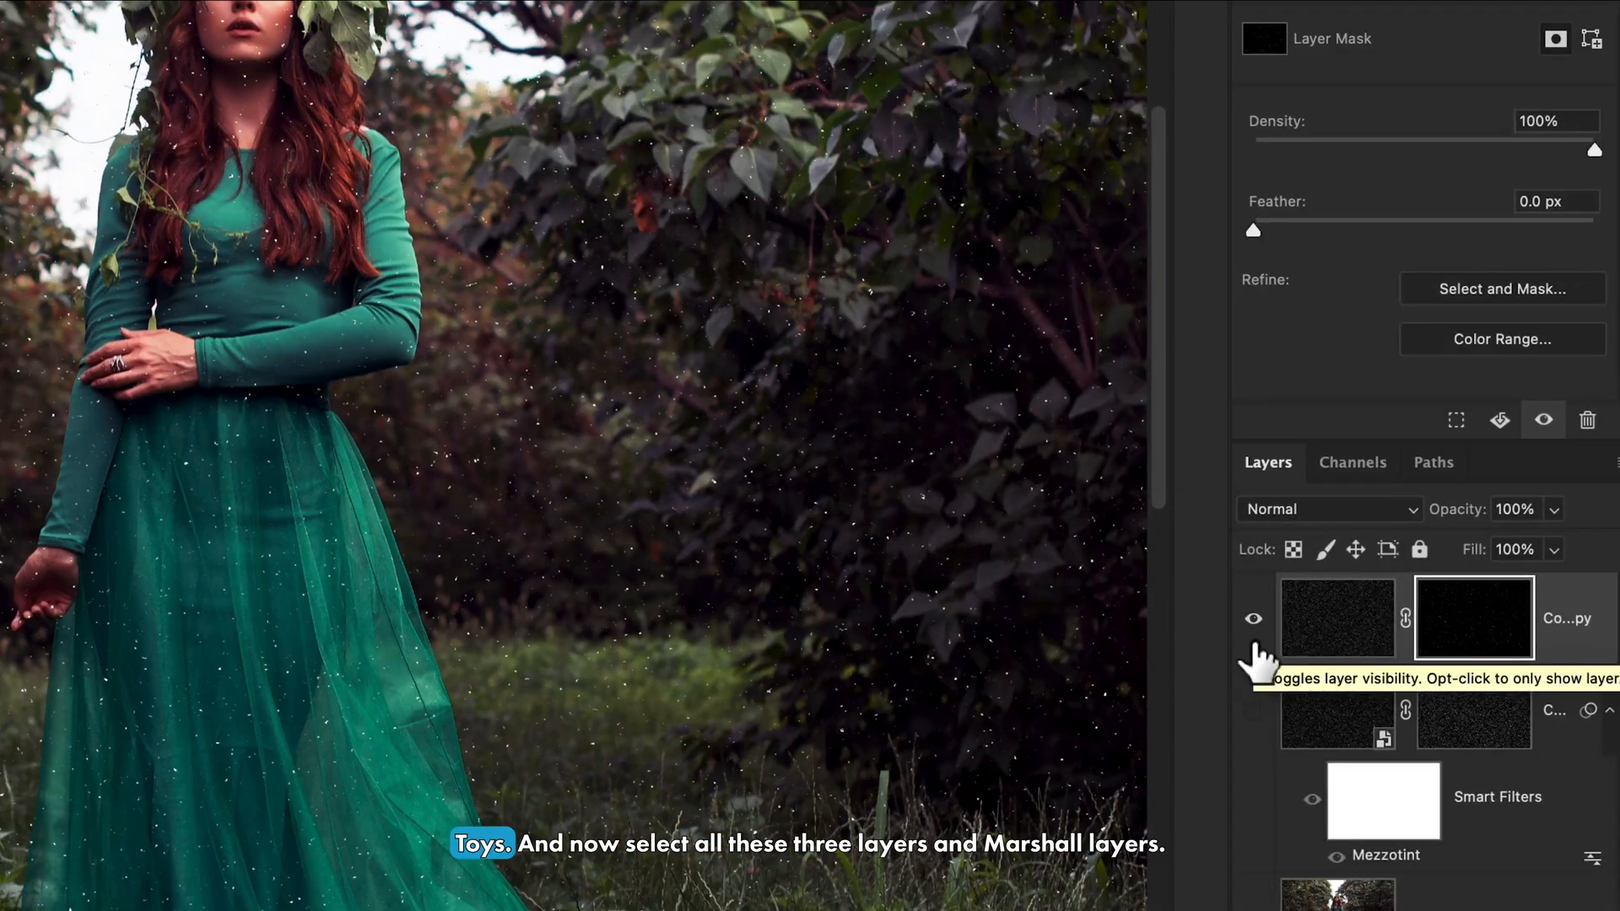
Duplicate the refined Color Fill 1 copy twice and merge the three dot layers into one
key(super+j)
key(super+j)
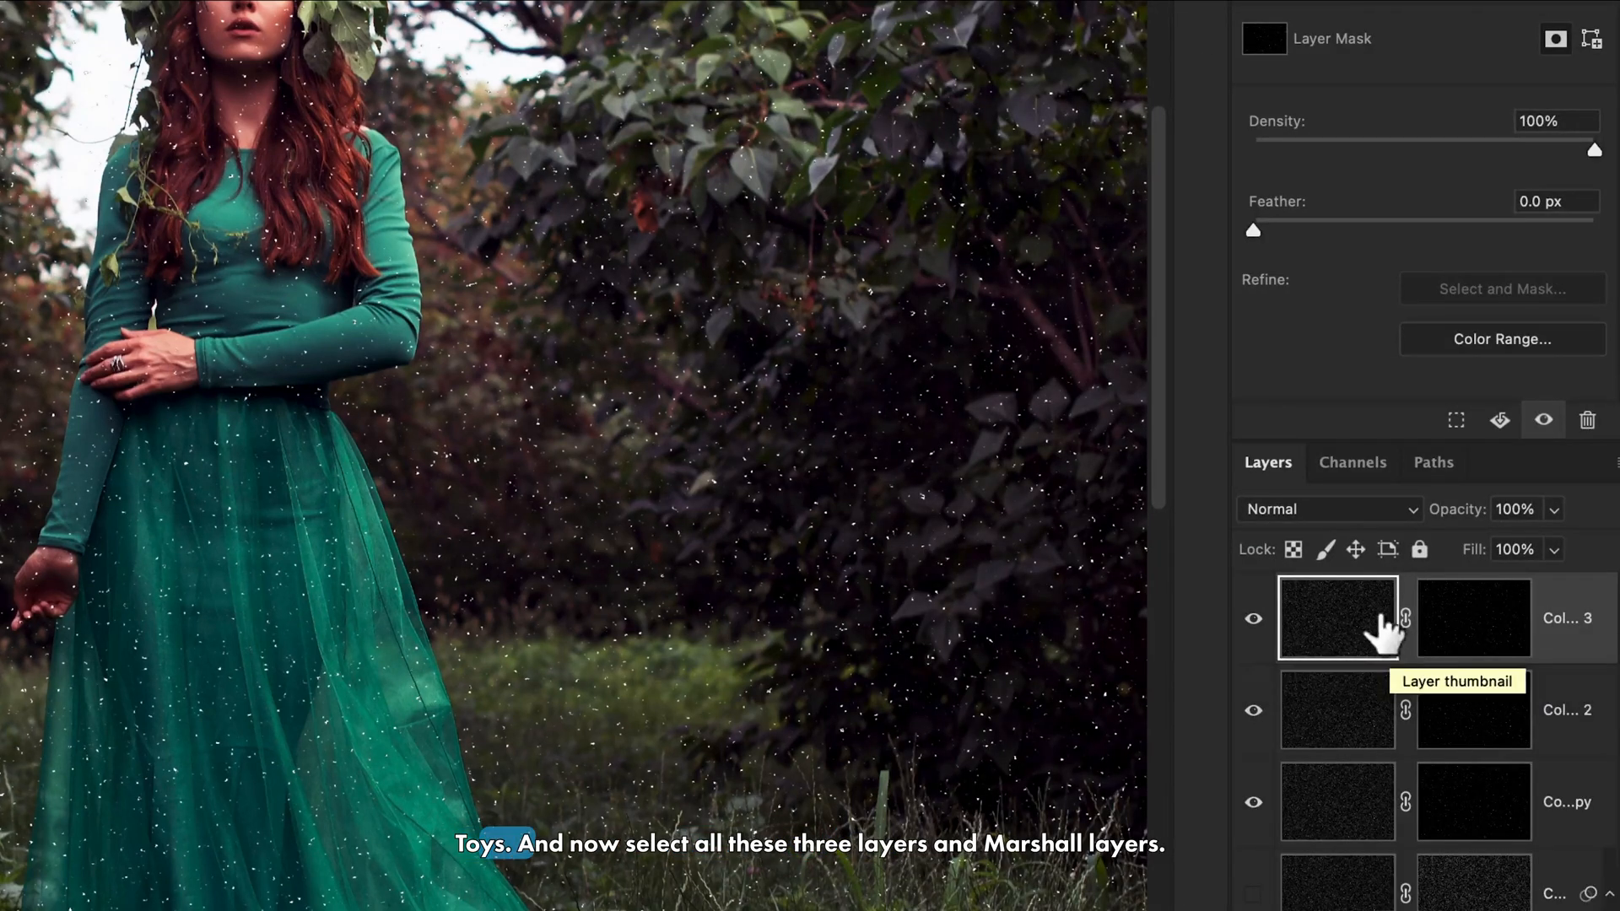
shift+click(1359, 806)
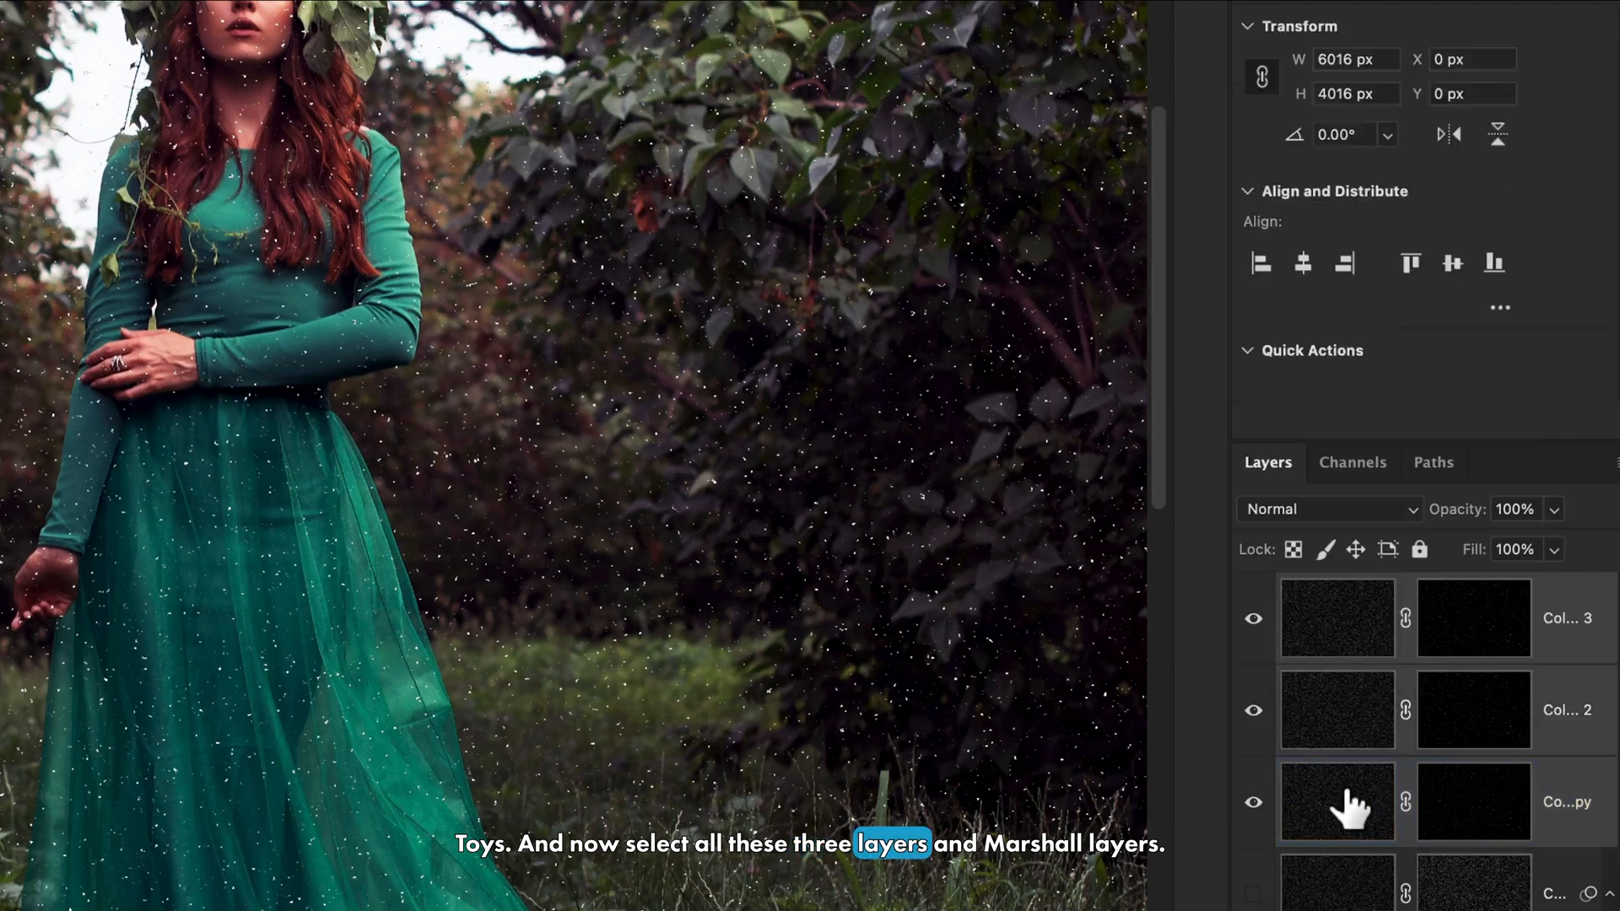
right_click(1567, 795)
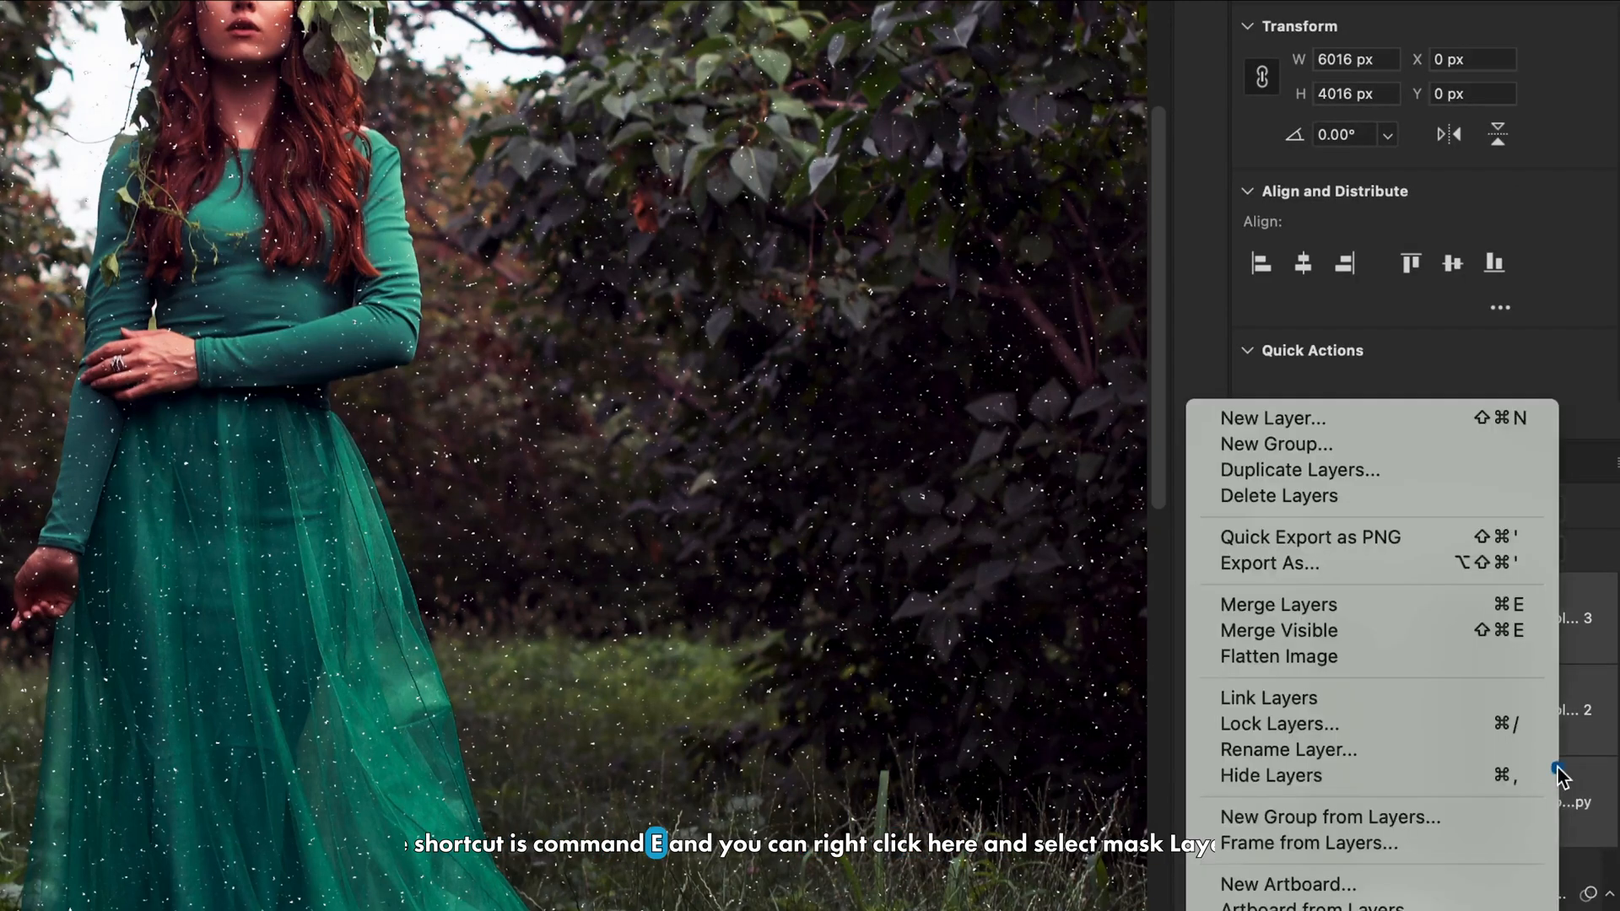
click(1277, 607)
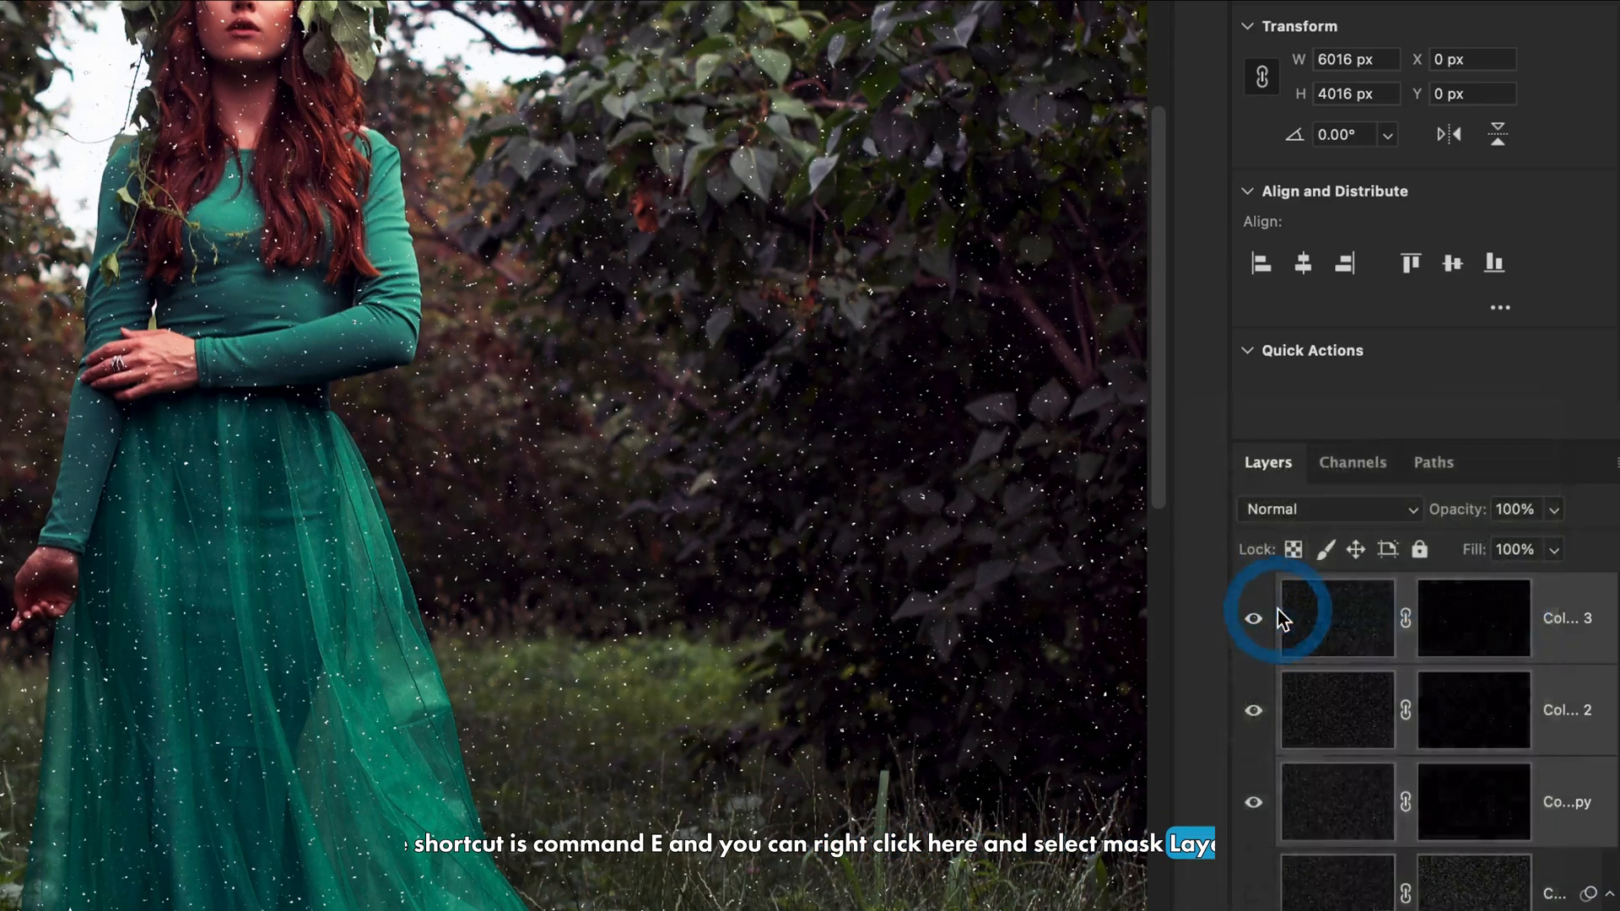
Rename the merged dot layer as Rain
double_click(1499, 621)
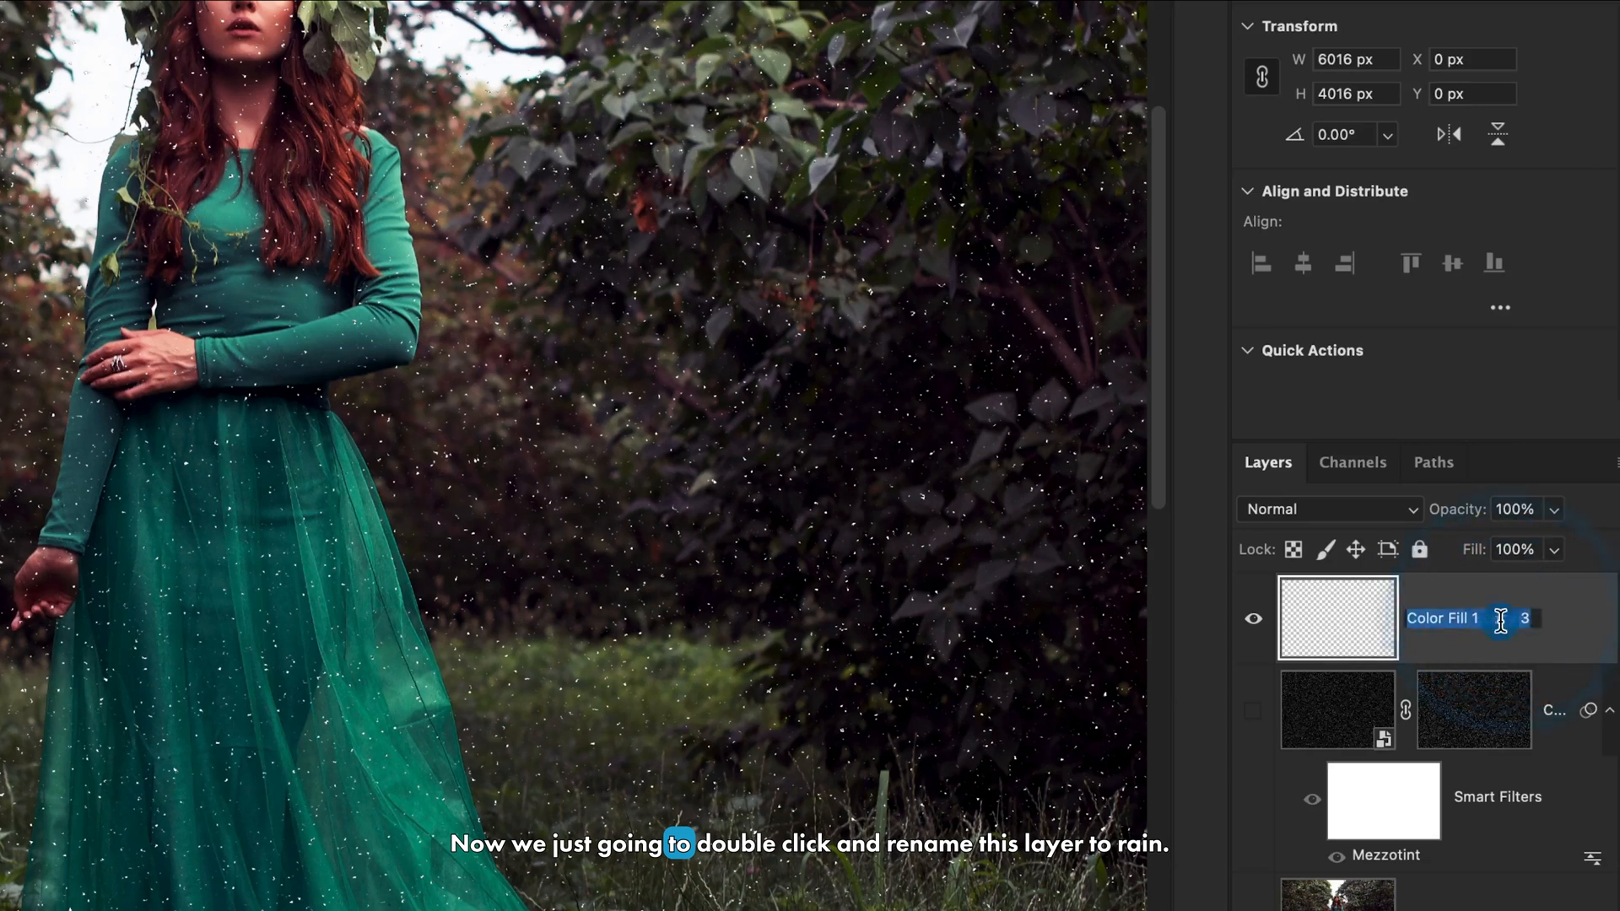
text(Ra)
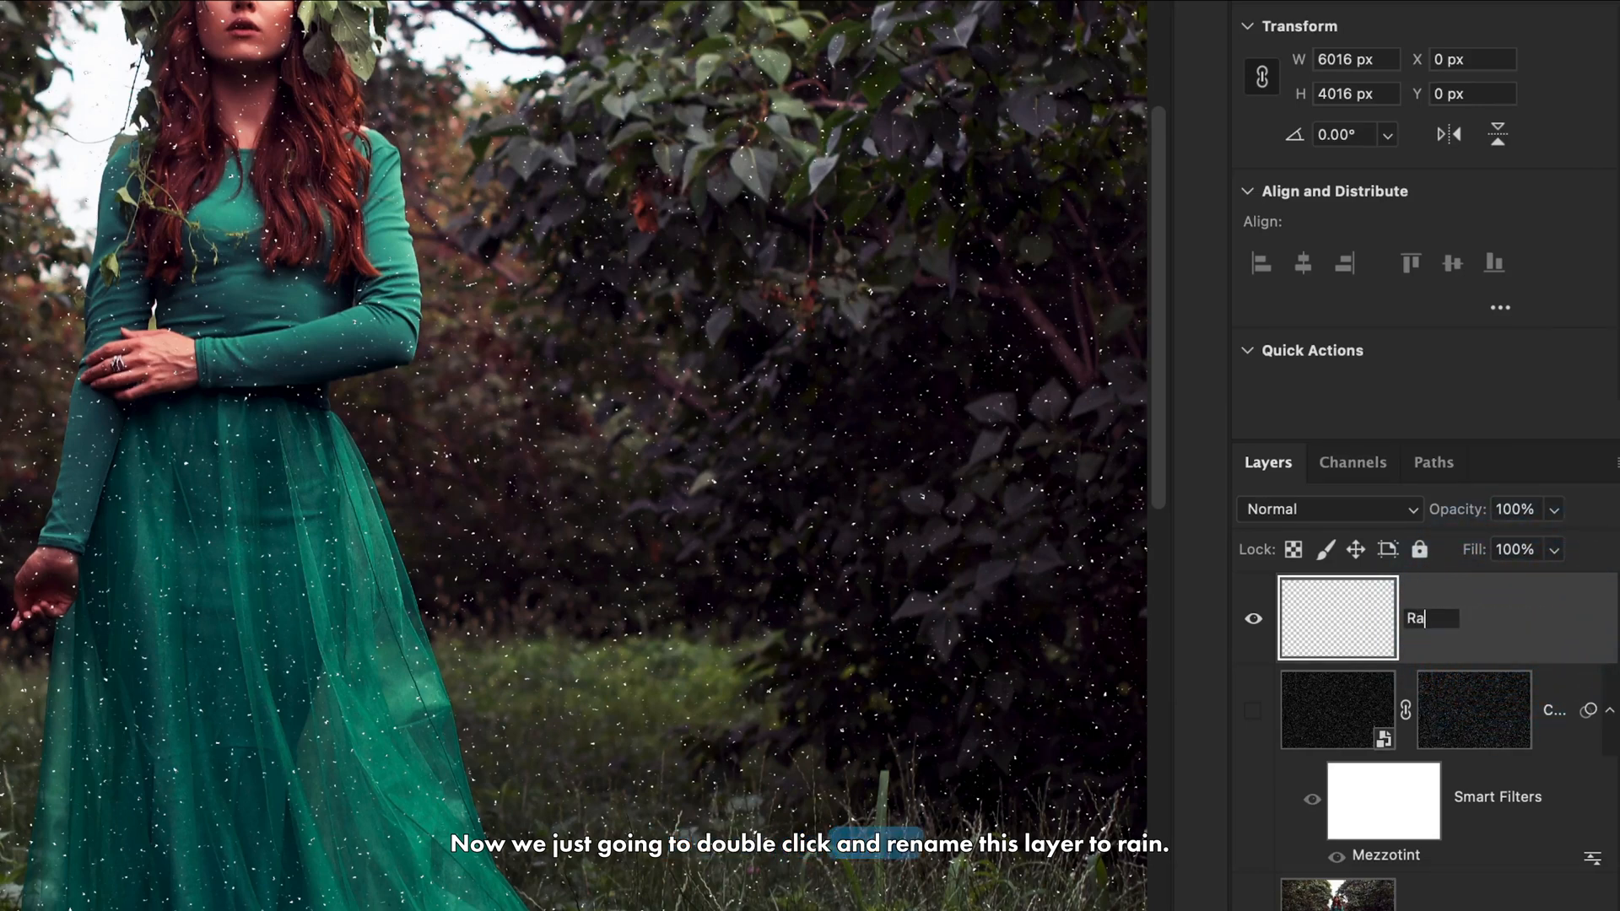
text(in)
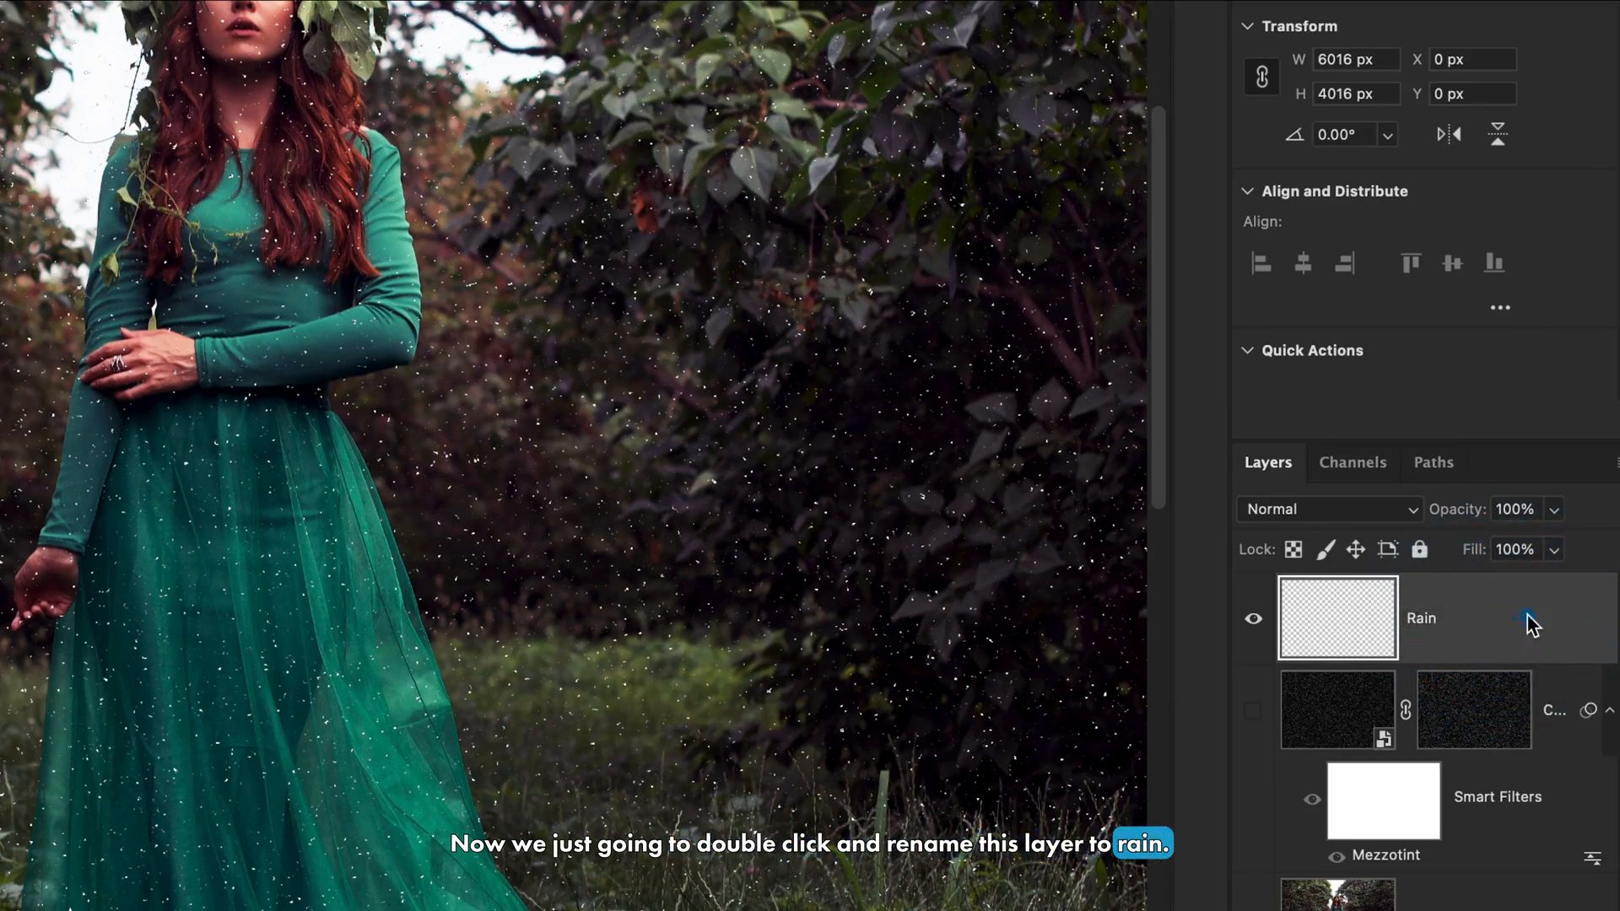
Duplicate the Rain layer twice and hide both copies
key(ctrl+j)
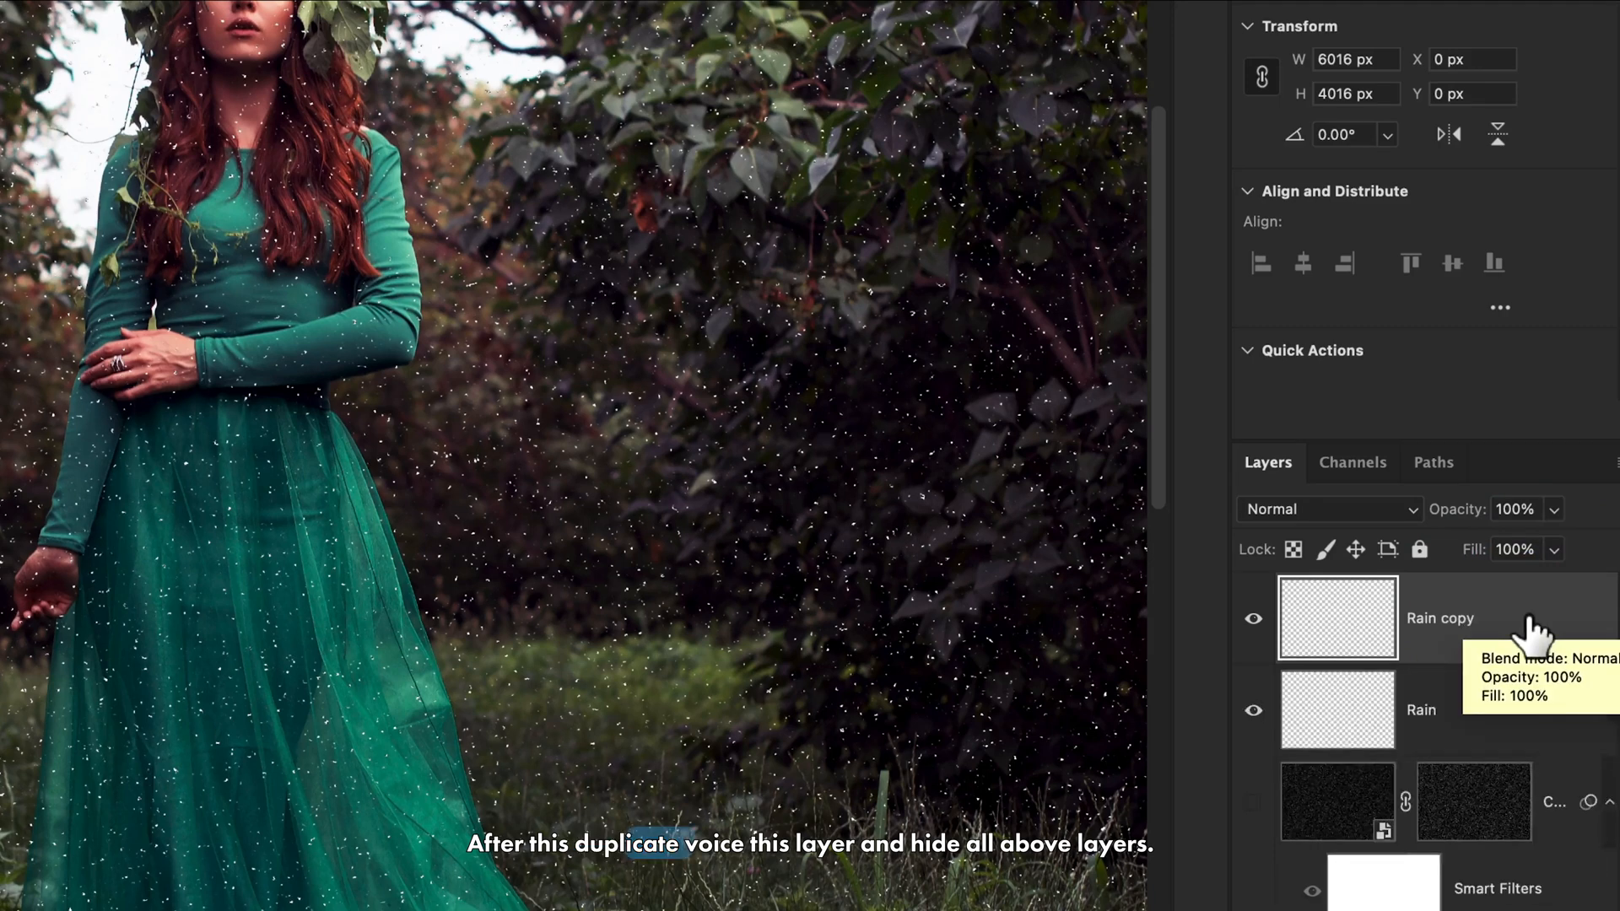
key(ctrl+j)
click(1254, 712)
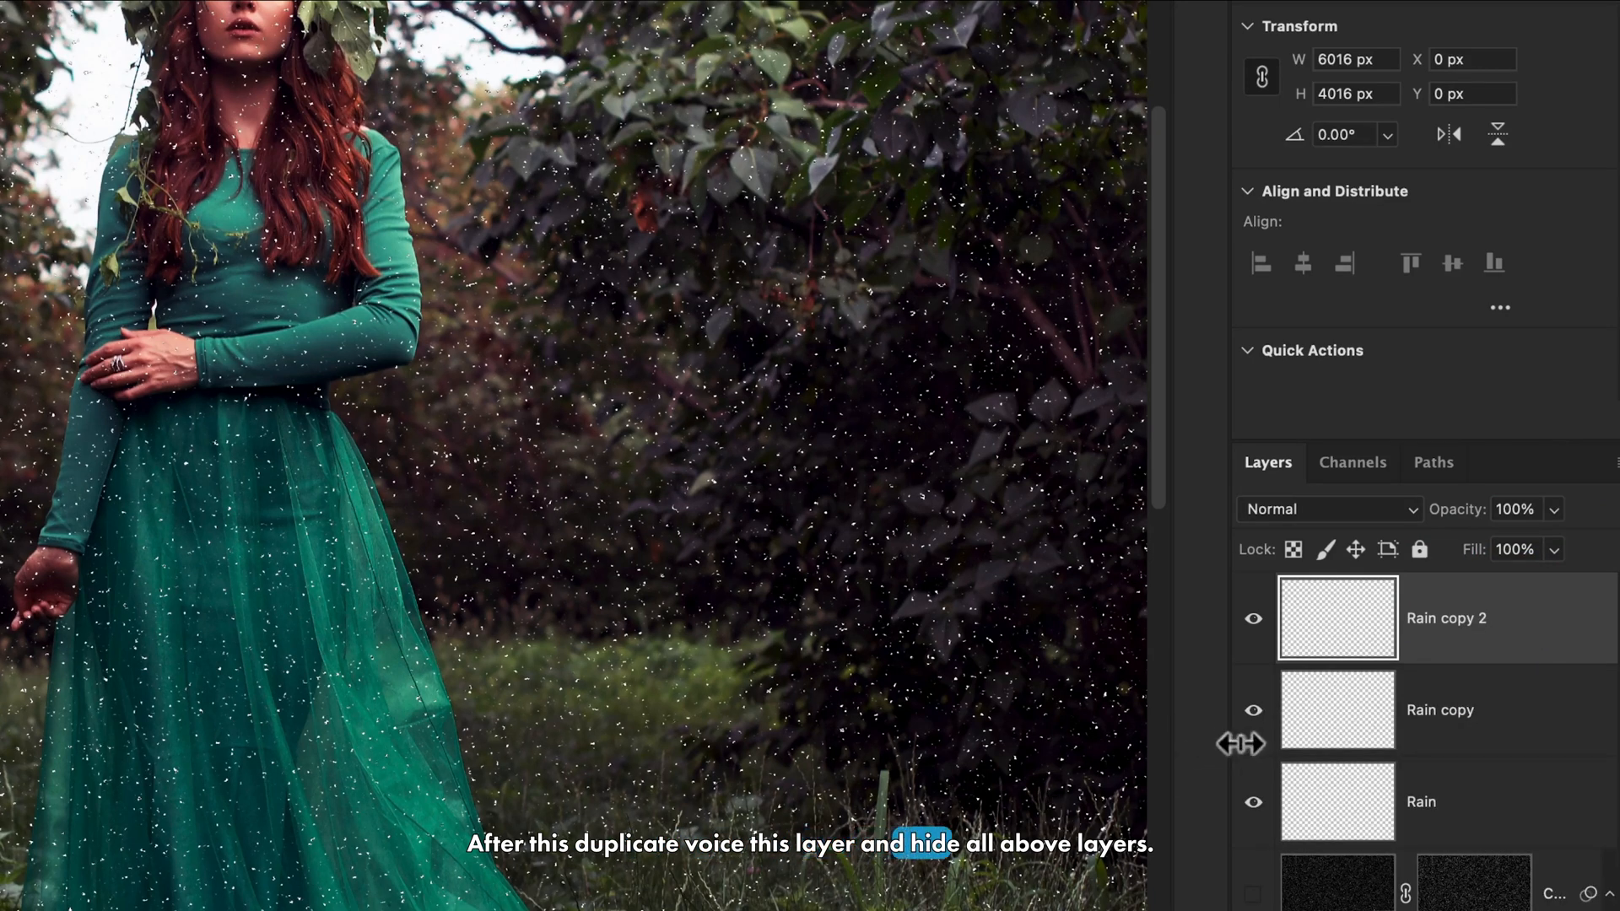
click(1252, 622)
Start a Path Blur on the Rain layer and shape its path as a slightly bent diagonal from the woman's chin down beside her skirt
click(1510, 802)
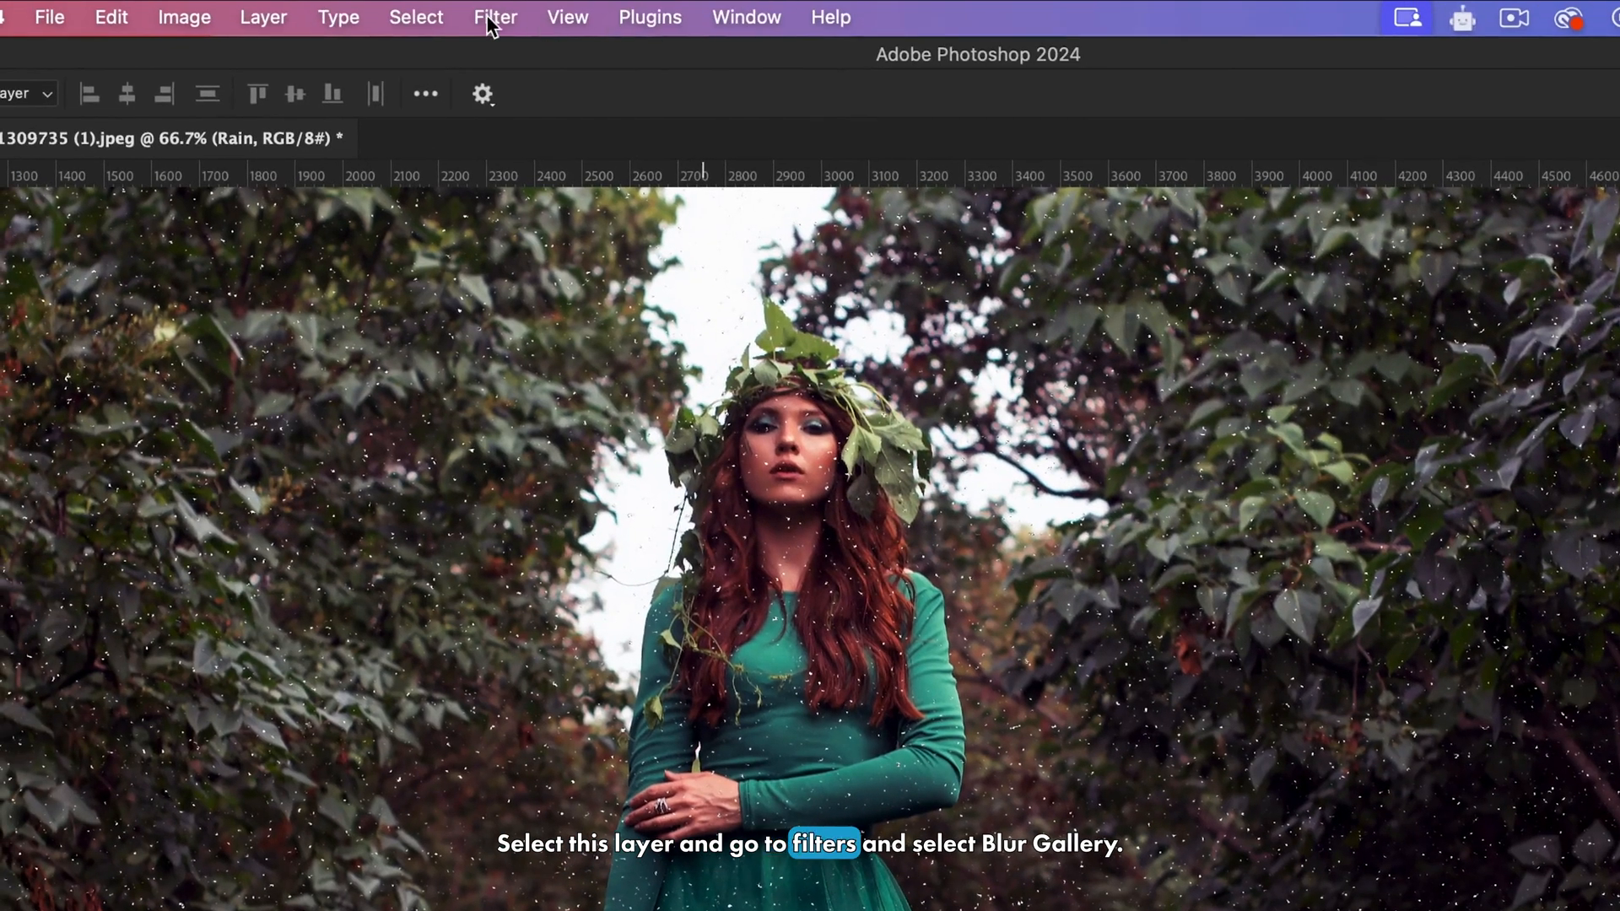
click(492, 14)
mouse_move(544, 453)
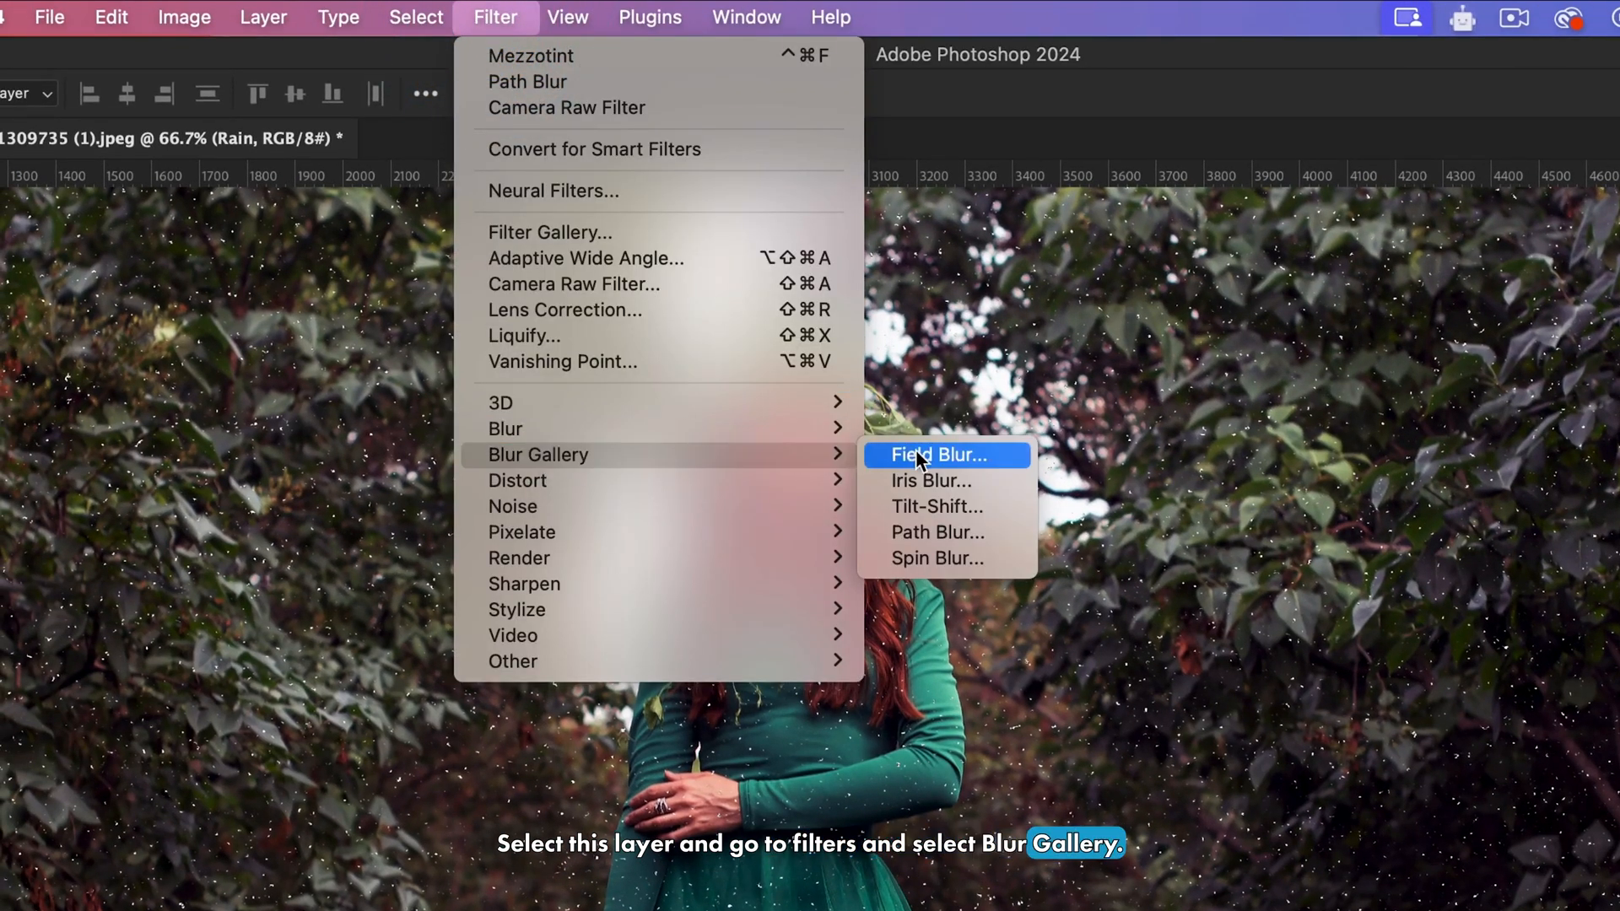
click(964, 533)
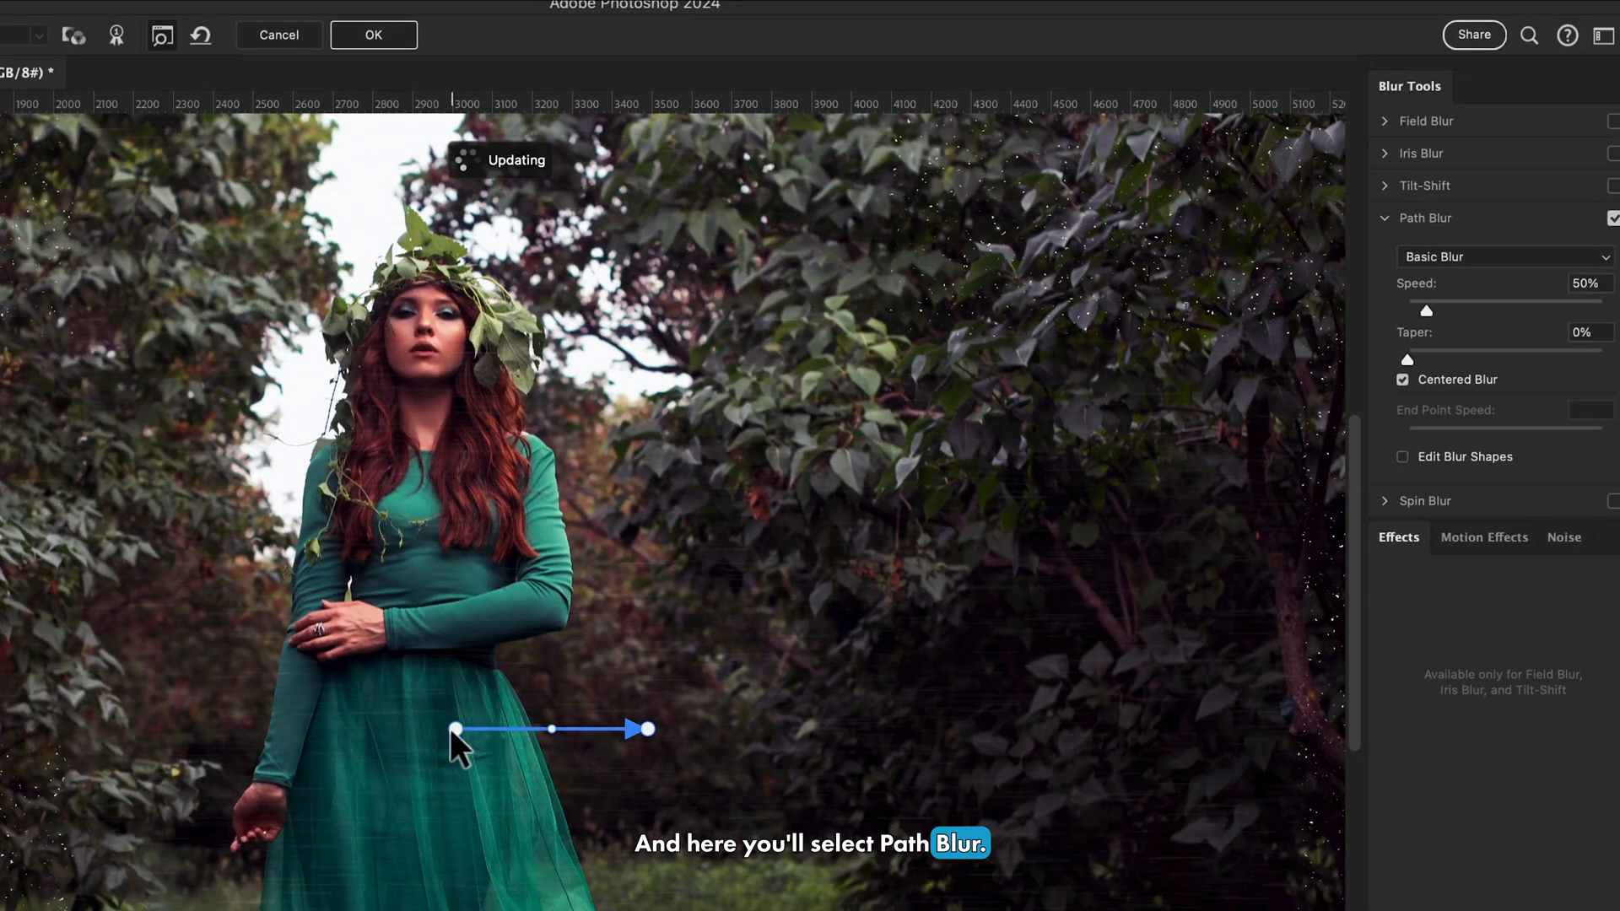
drag(453, 731, 458, 367)
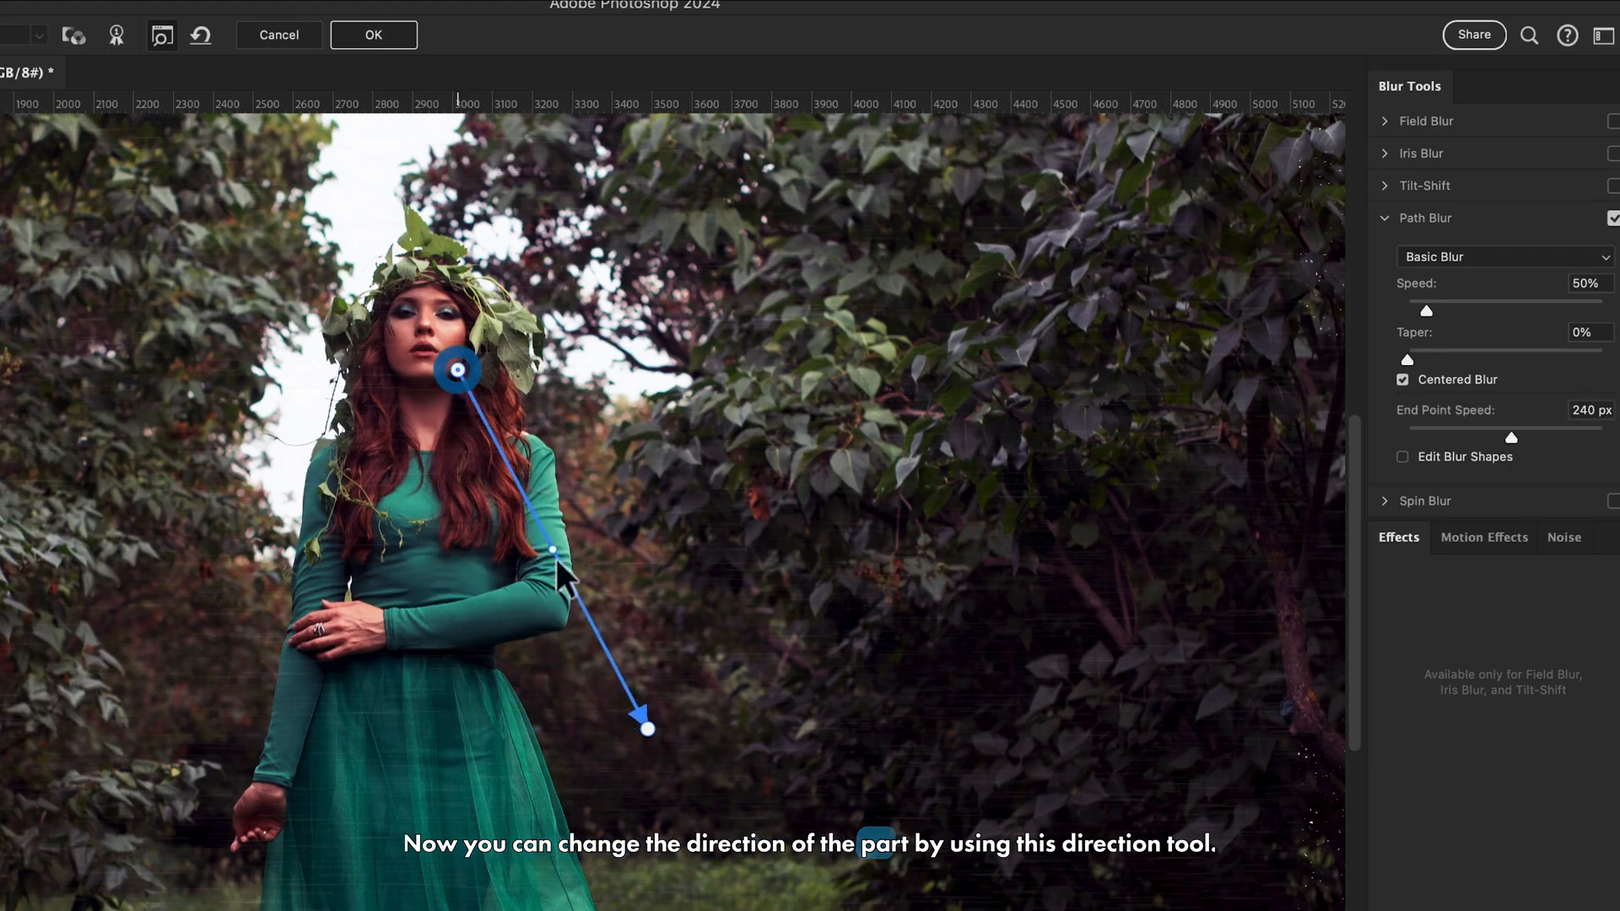
drag(646, 730, 264, 909)
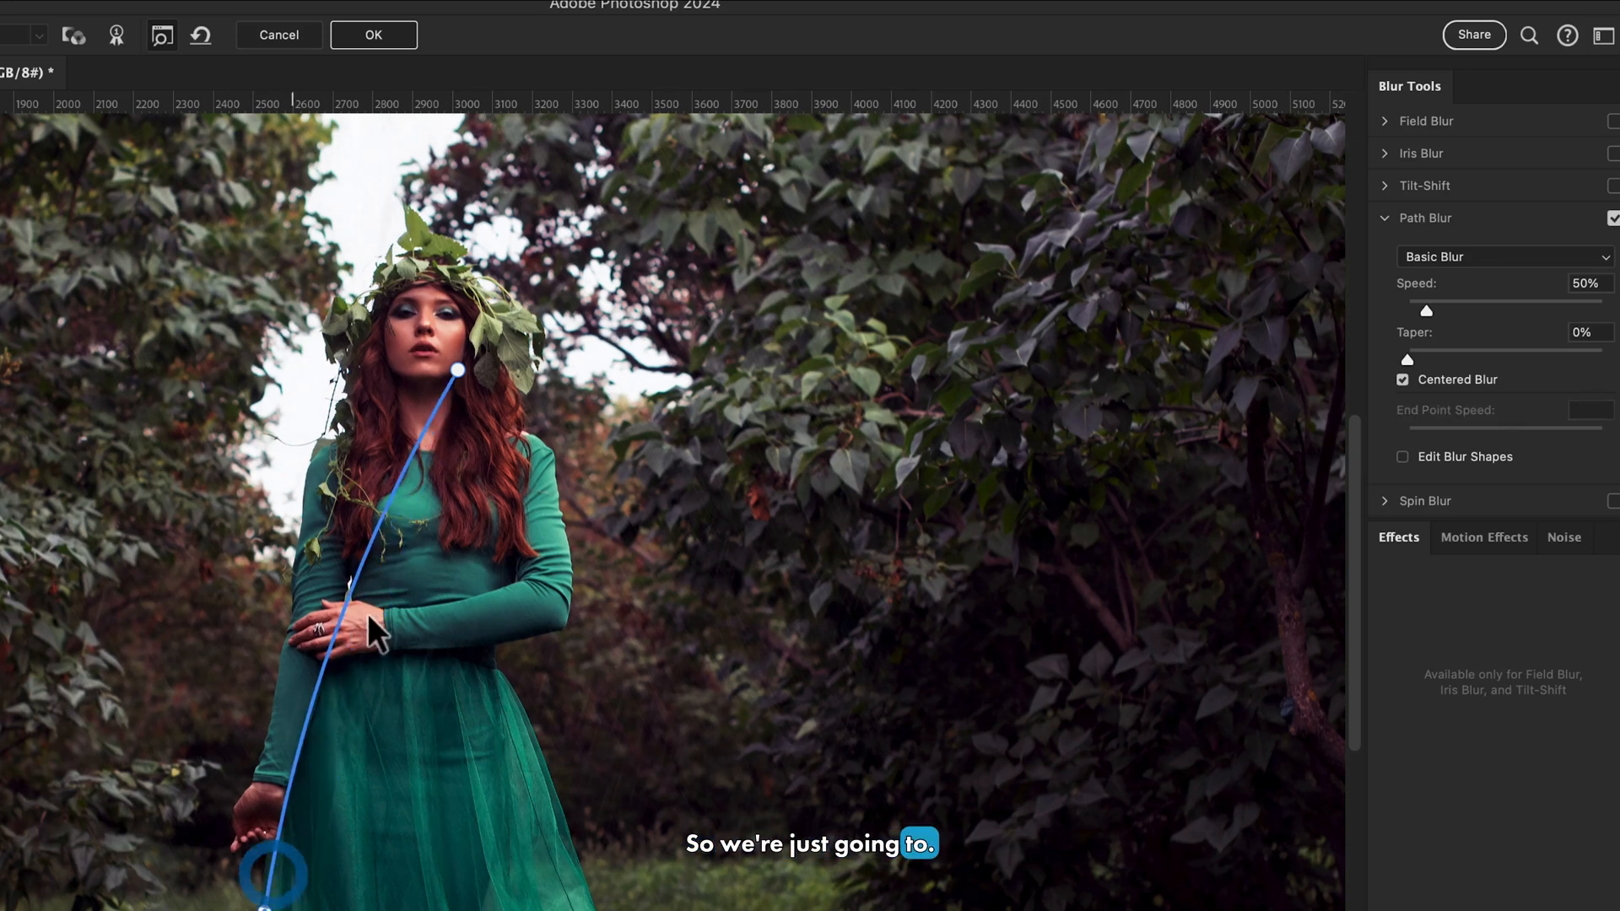
drag(376, 533, 393, 535)
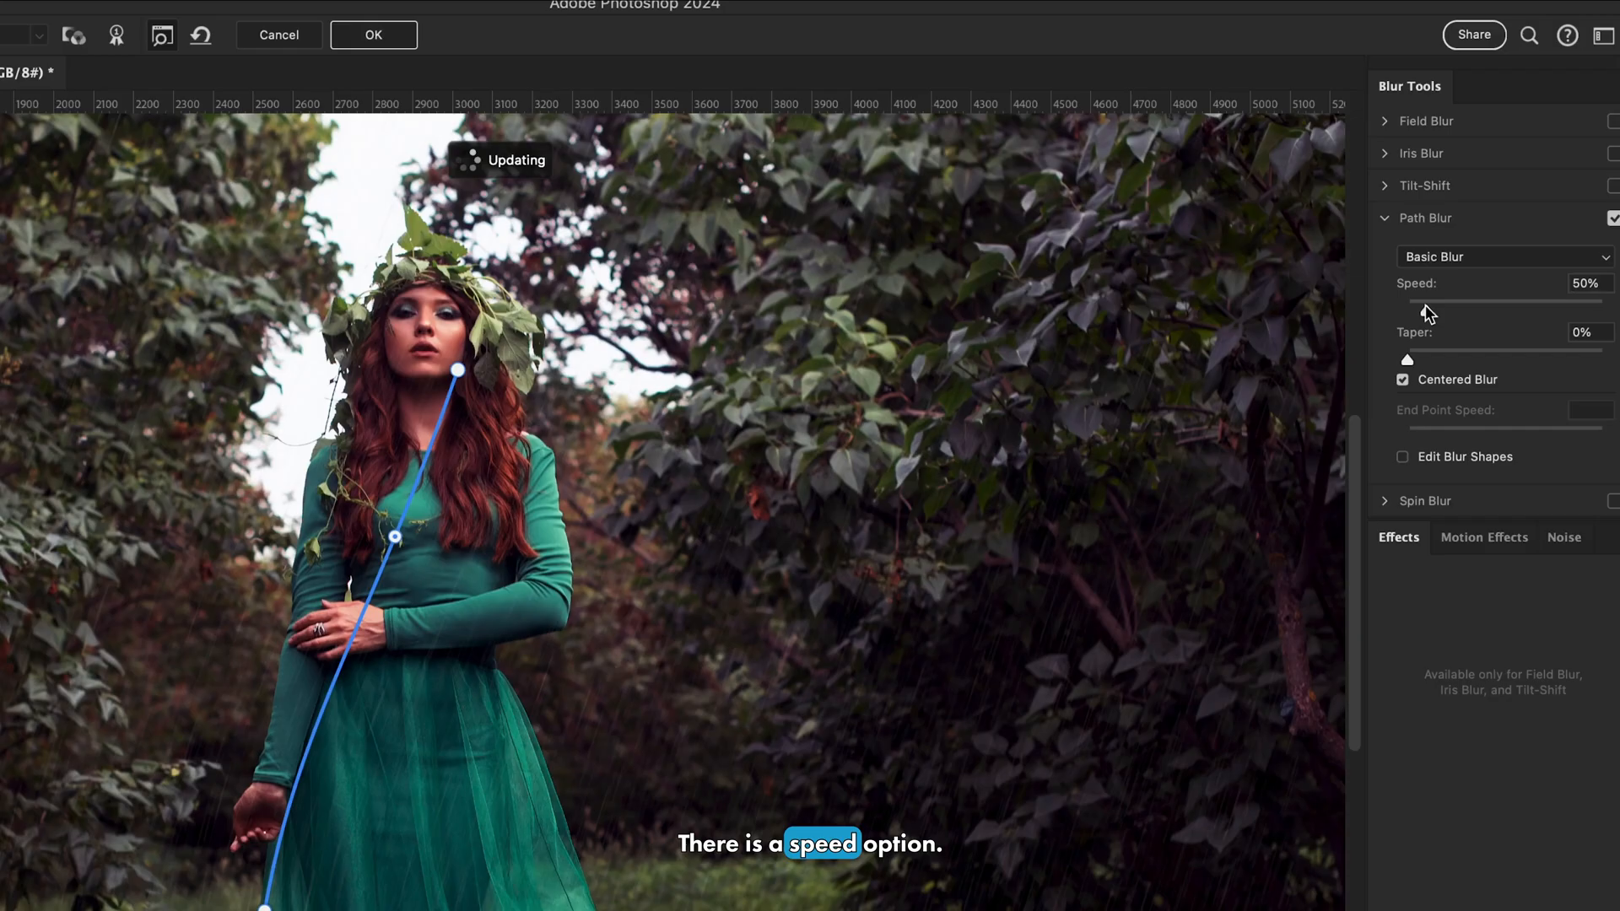
Set the Path Blur speed to 20% and apply the blur to the Rain layer
click(1586, 284)
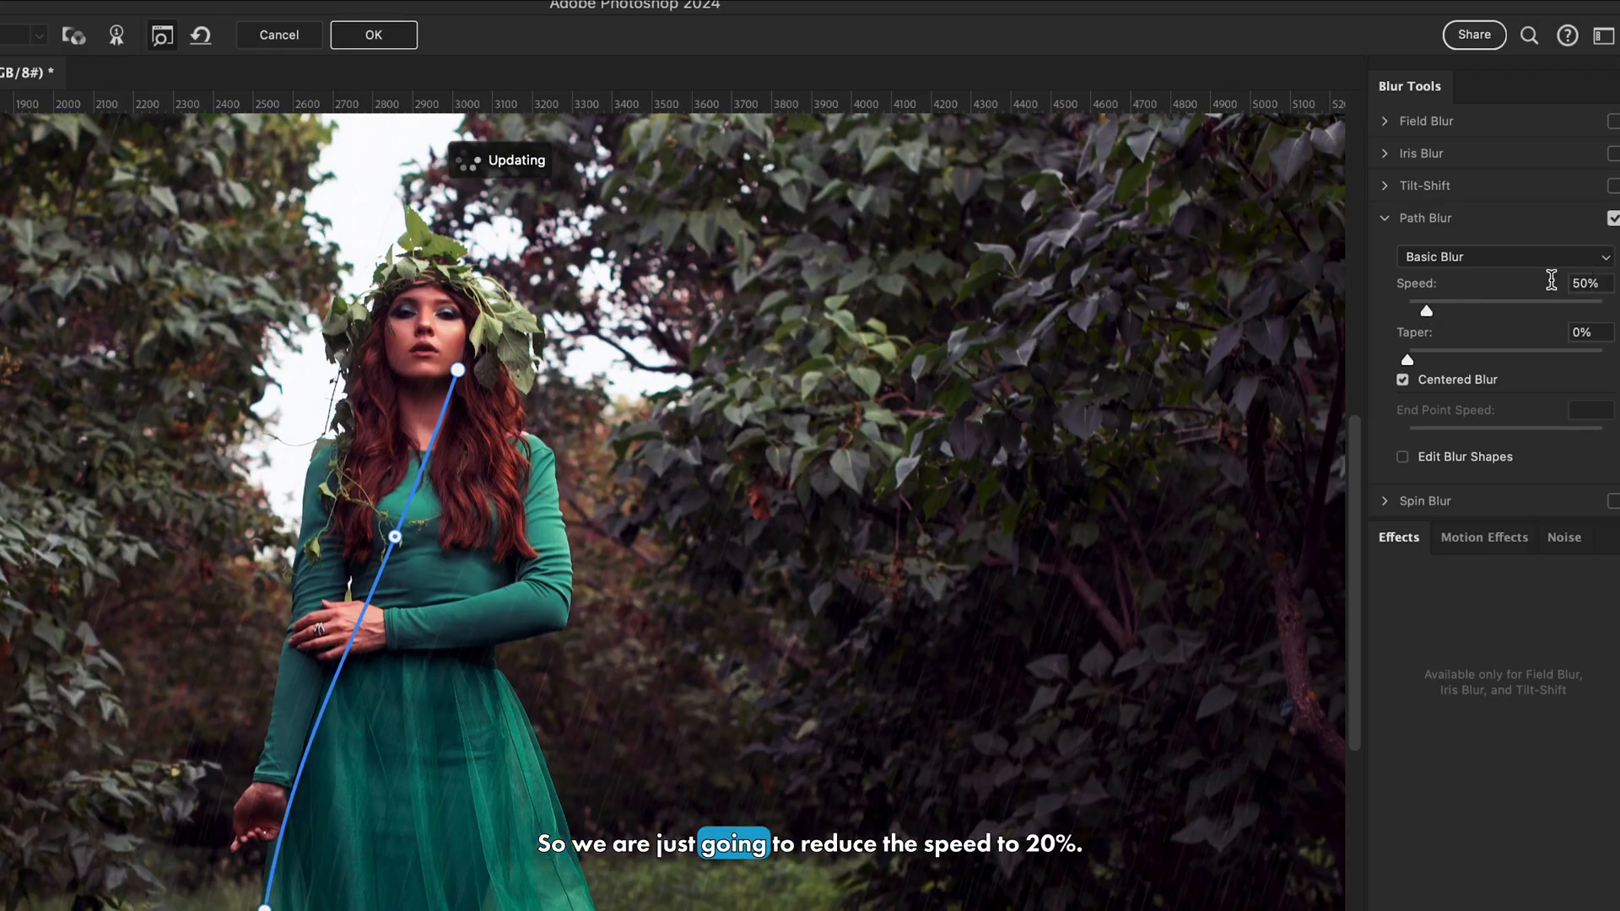
text(2)
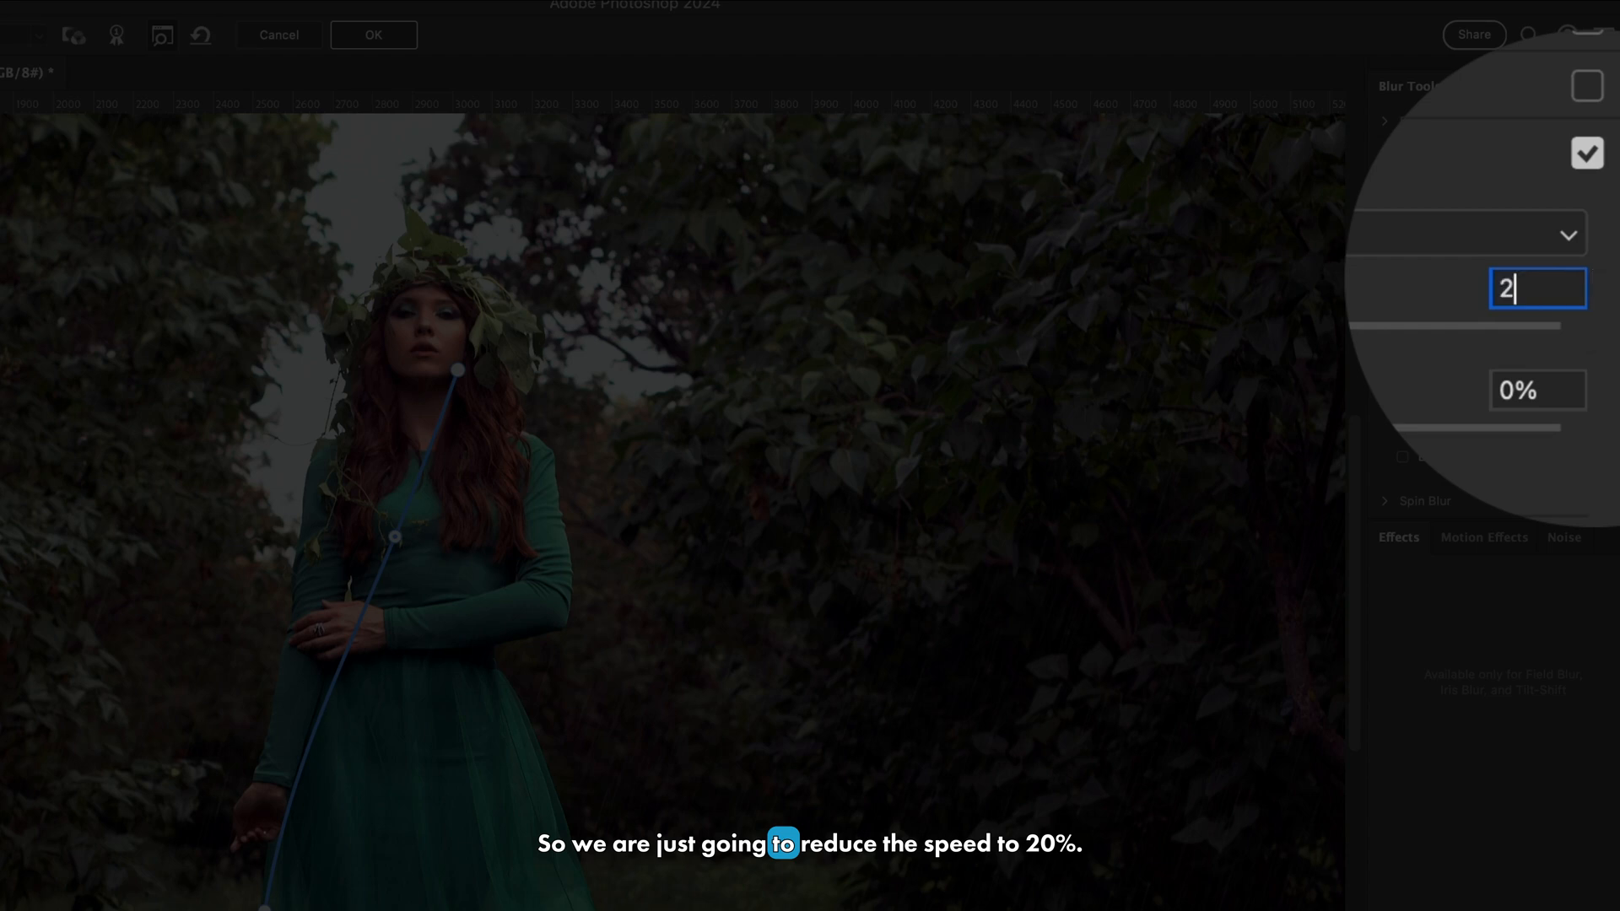
text(0)
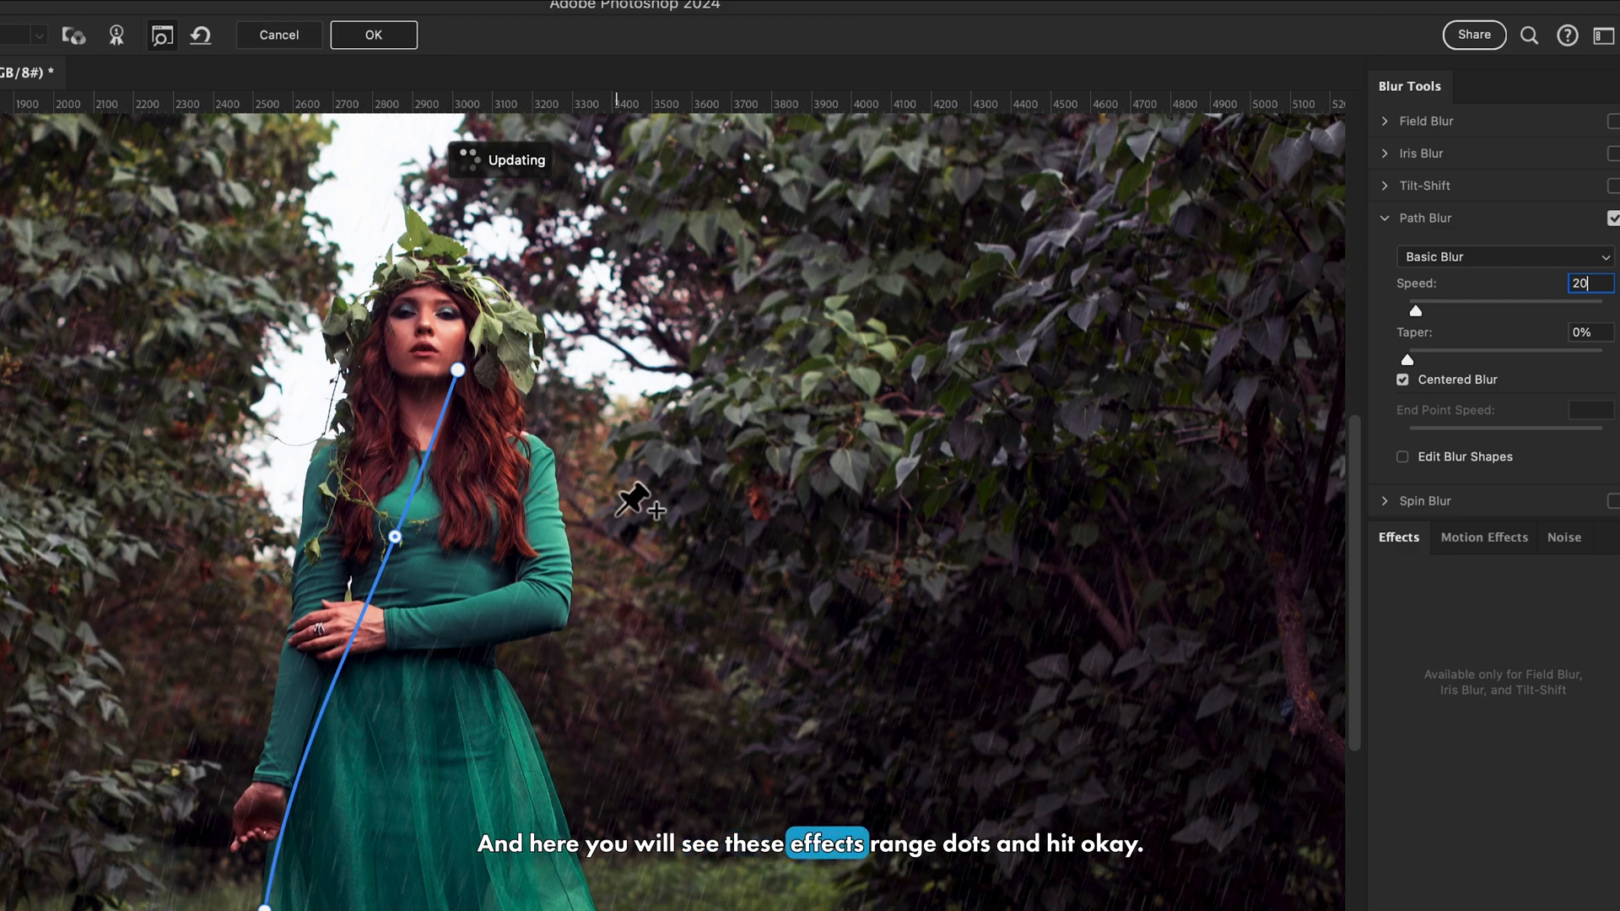
key(ctrl+plus)
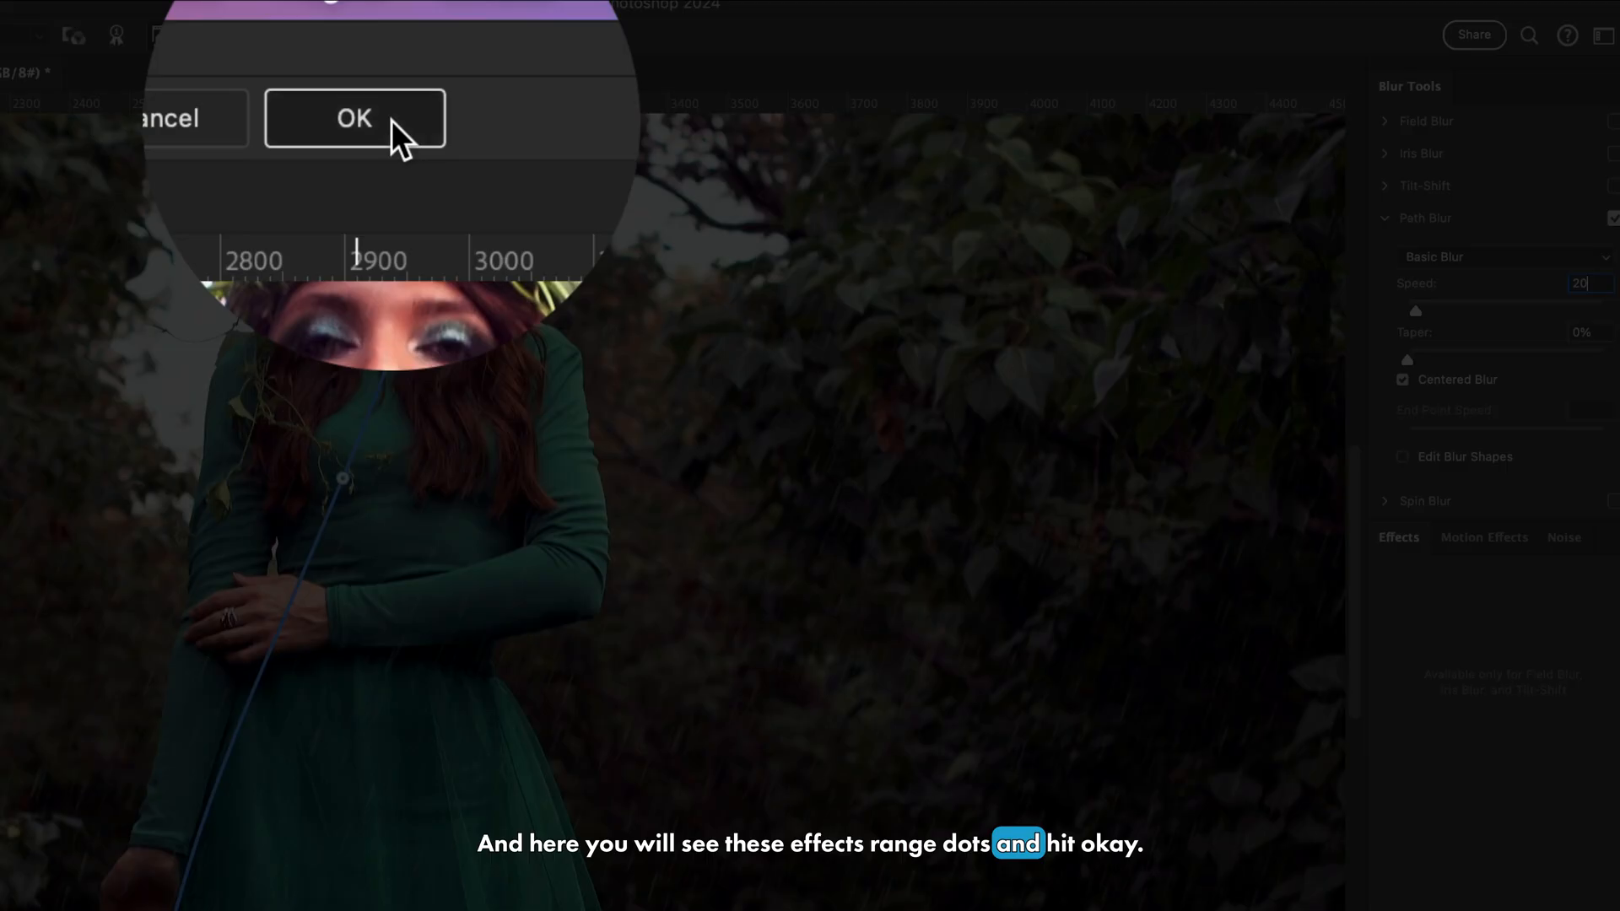
click(375, 36)
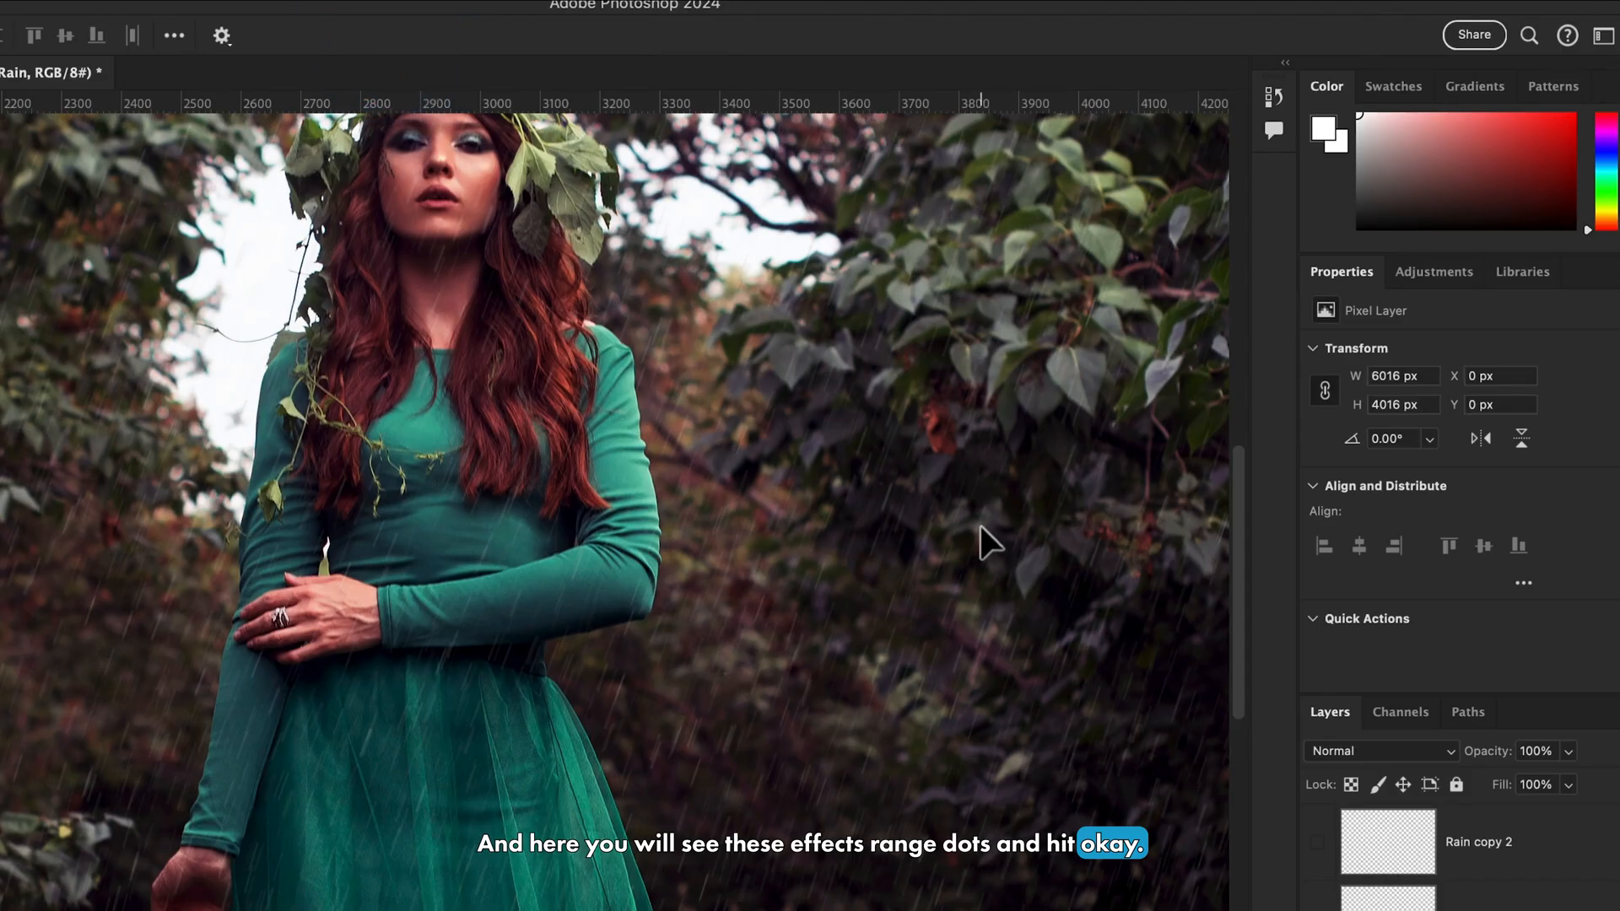
Show the Rain copy layer and enlarge it proportionally beyond the canvas to about 8002 by 5343 px
click(1317, 901)
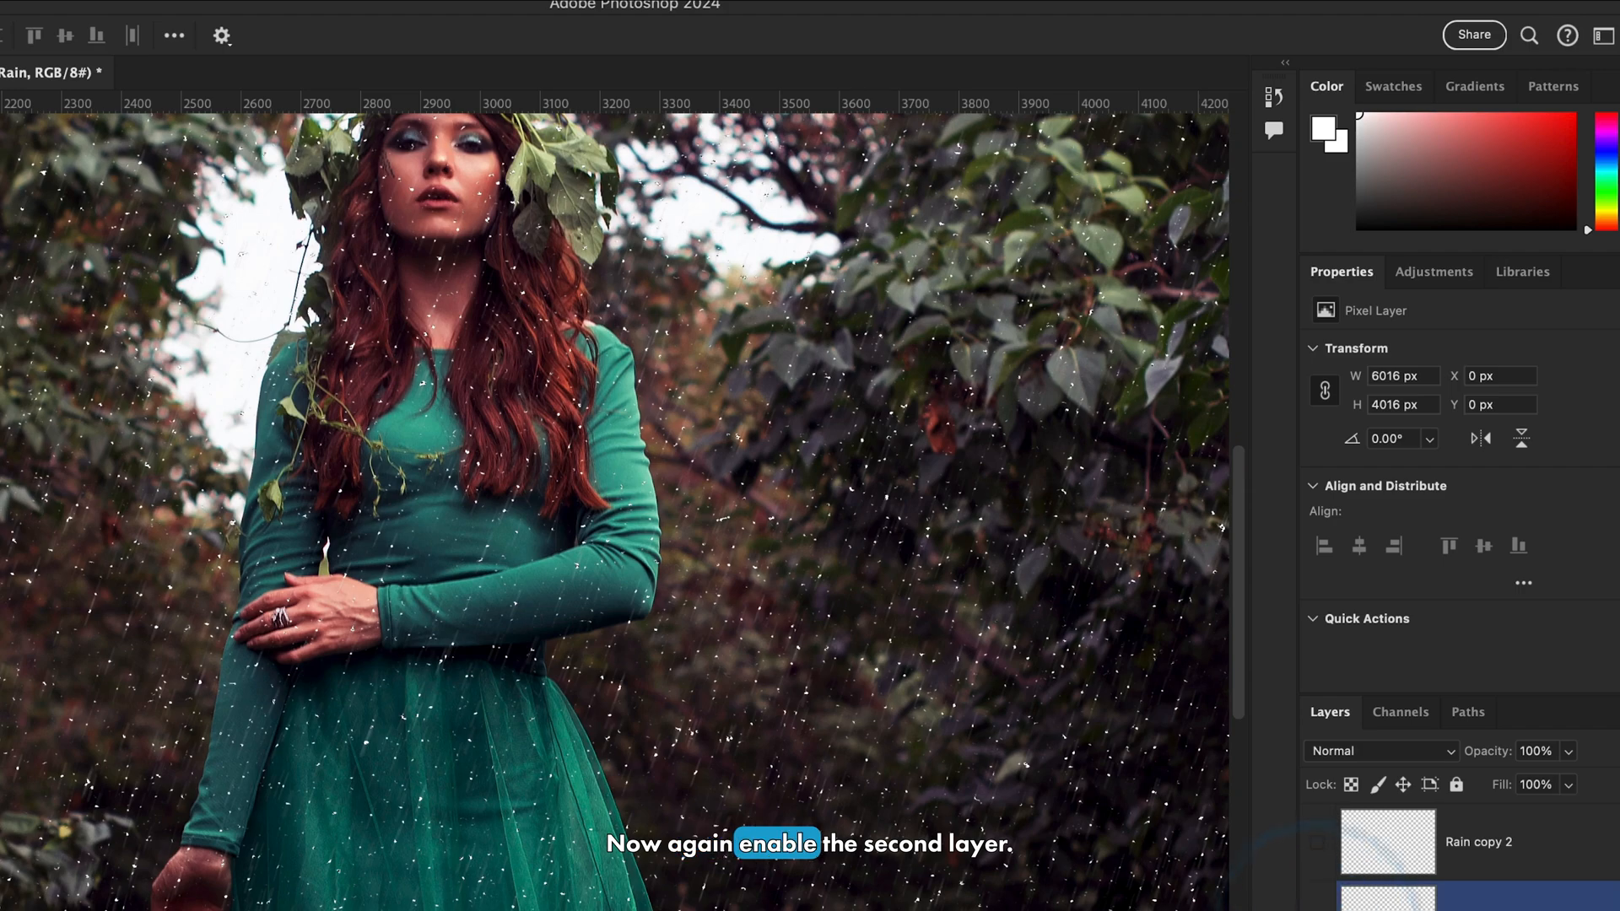
click(1400, 901)
key(super+plus)
key(super+minus)
key(super+minus)
key(super+minus)
key(super+minus)
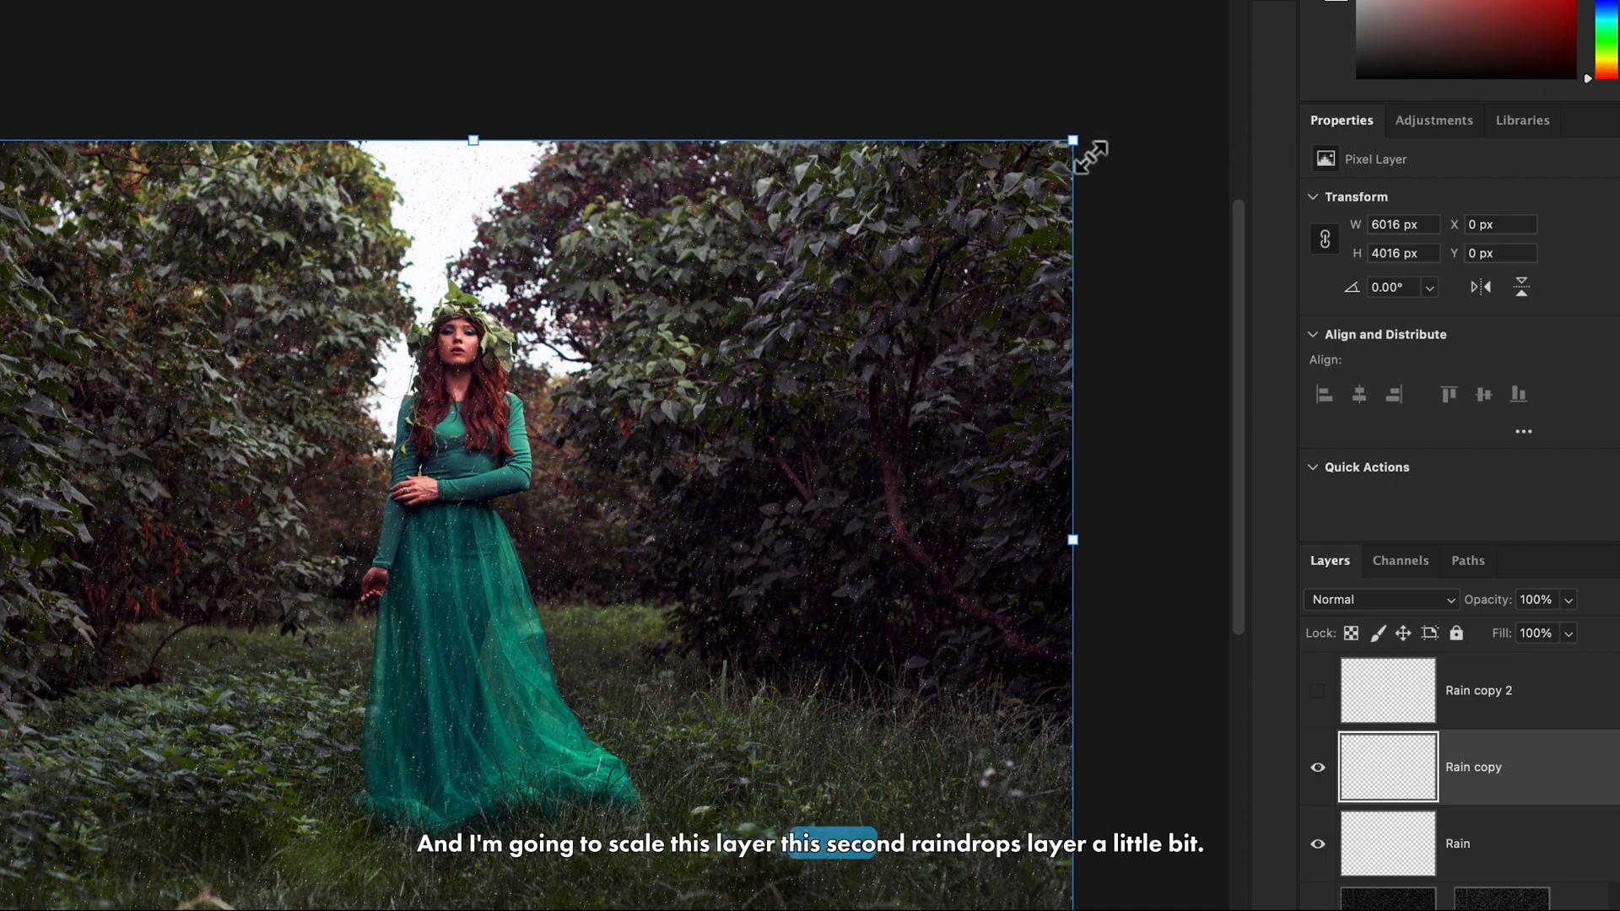
drag(1077, 143, 1175, 120)
drag(889, 406, 734, 492)
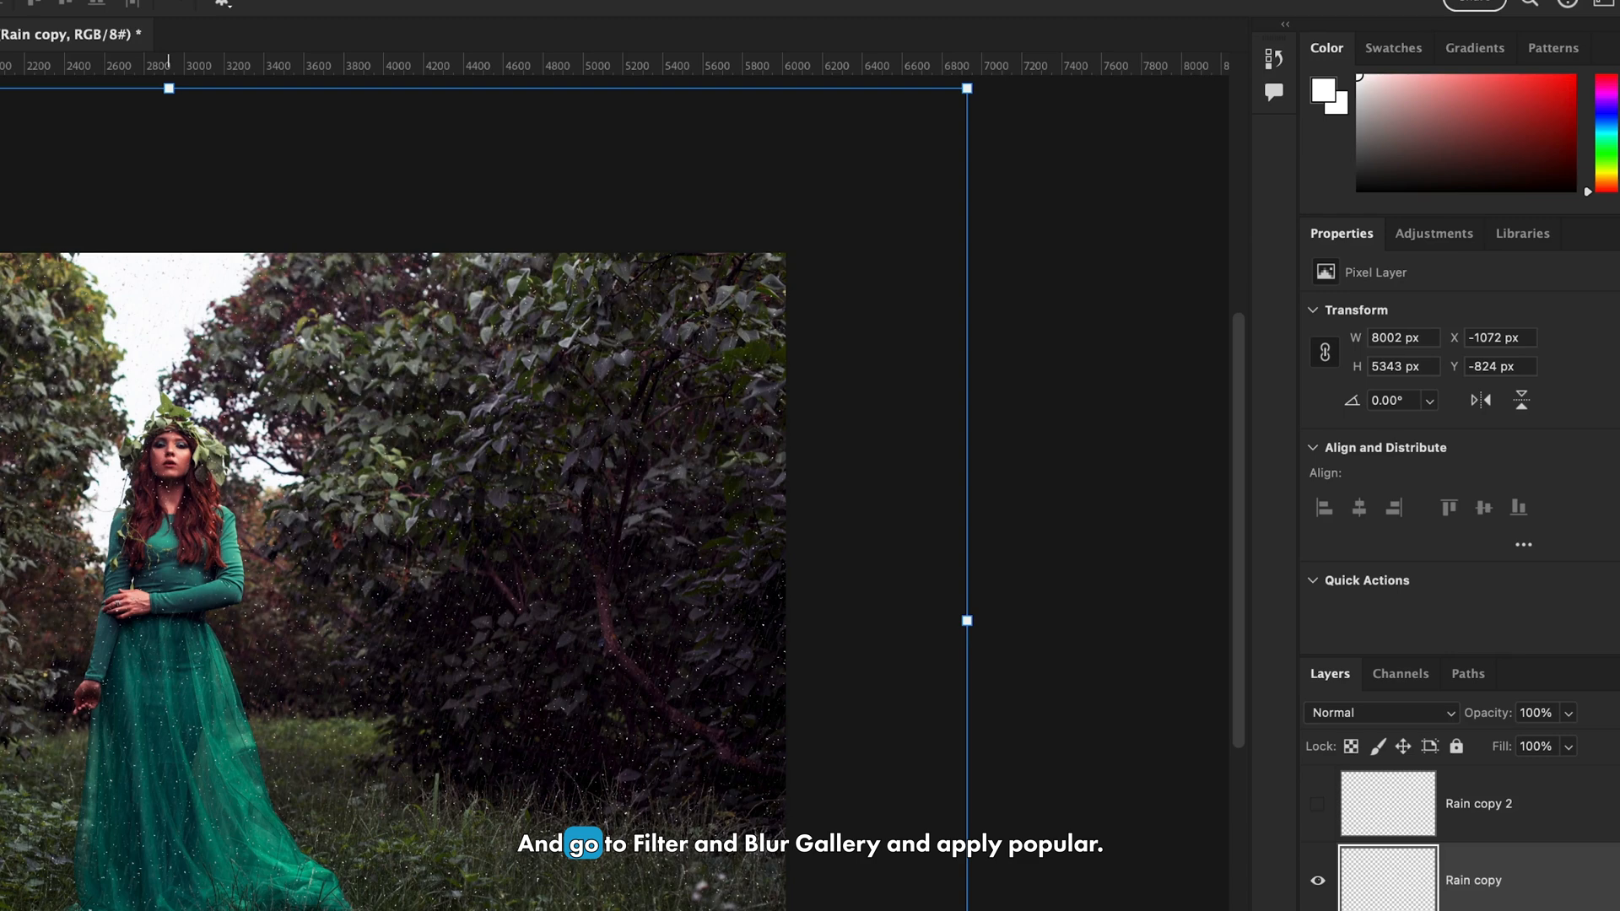
Apply a Path Blur at 25% speed to Rain copy, along a diagonal from the trees beside the woman's head down across her dress
click(232, 16)
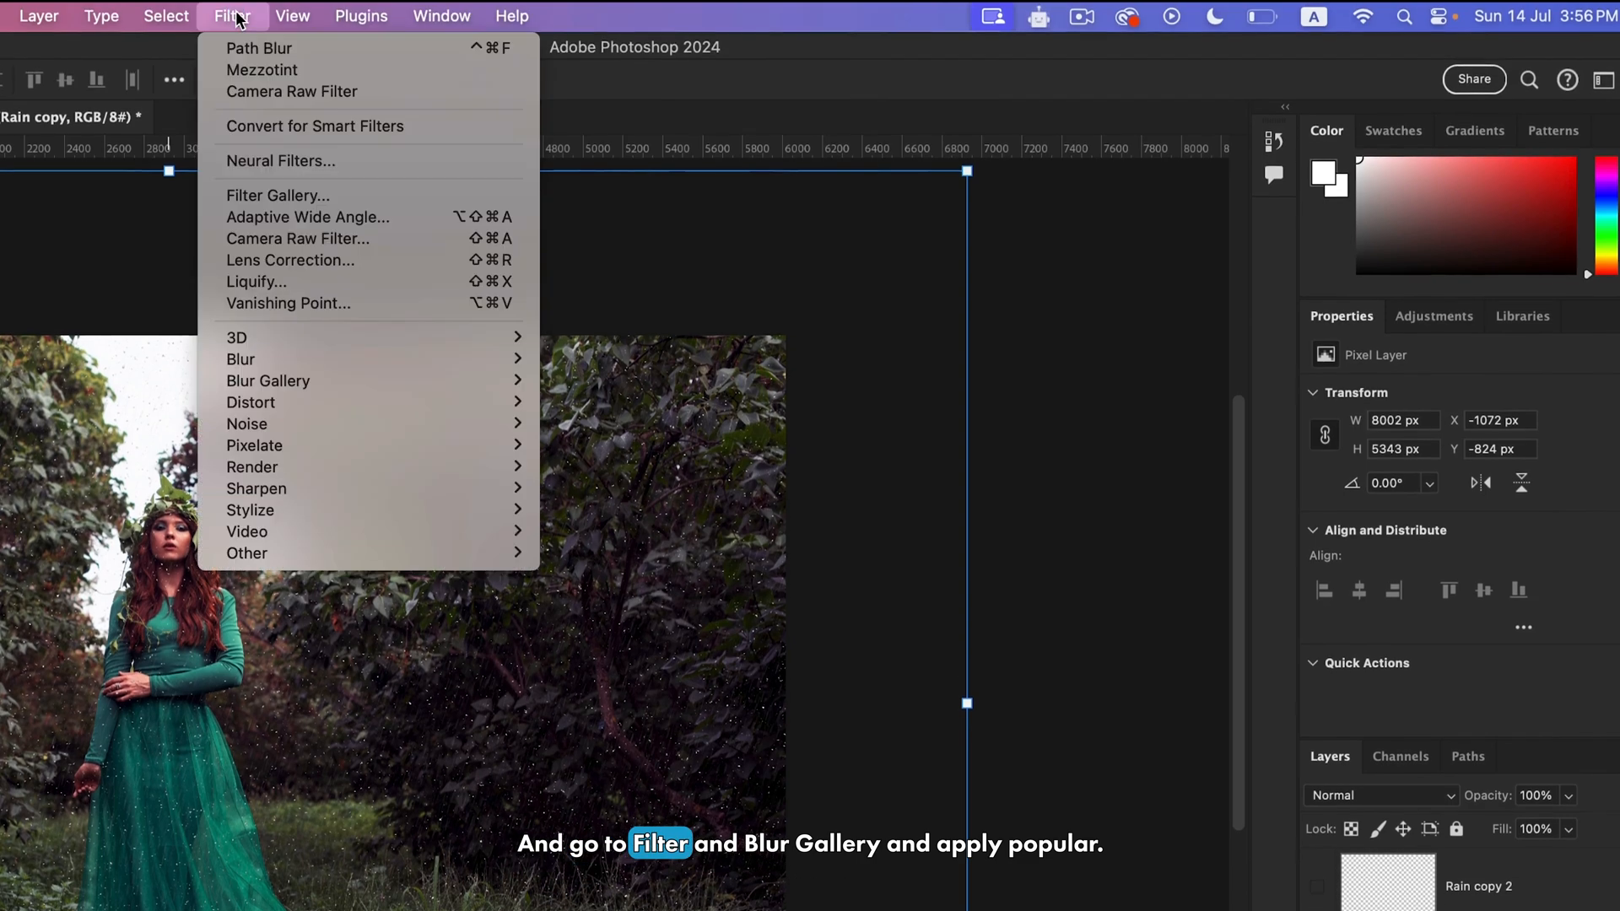
mouse_move(304, 383)
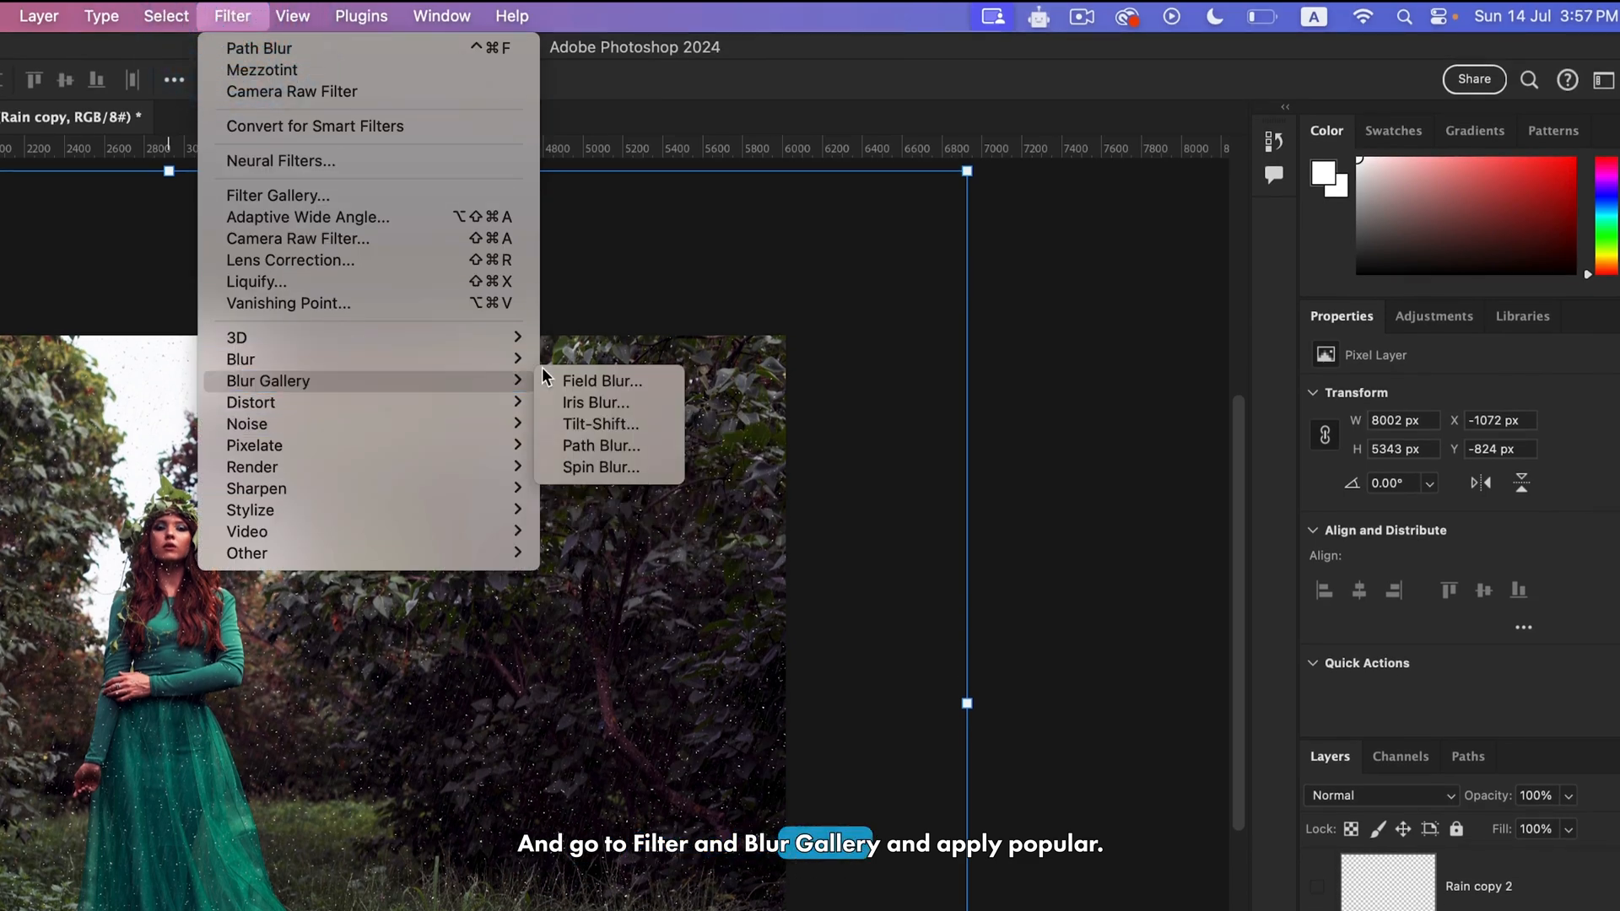
click(584, 452)
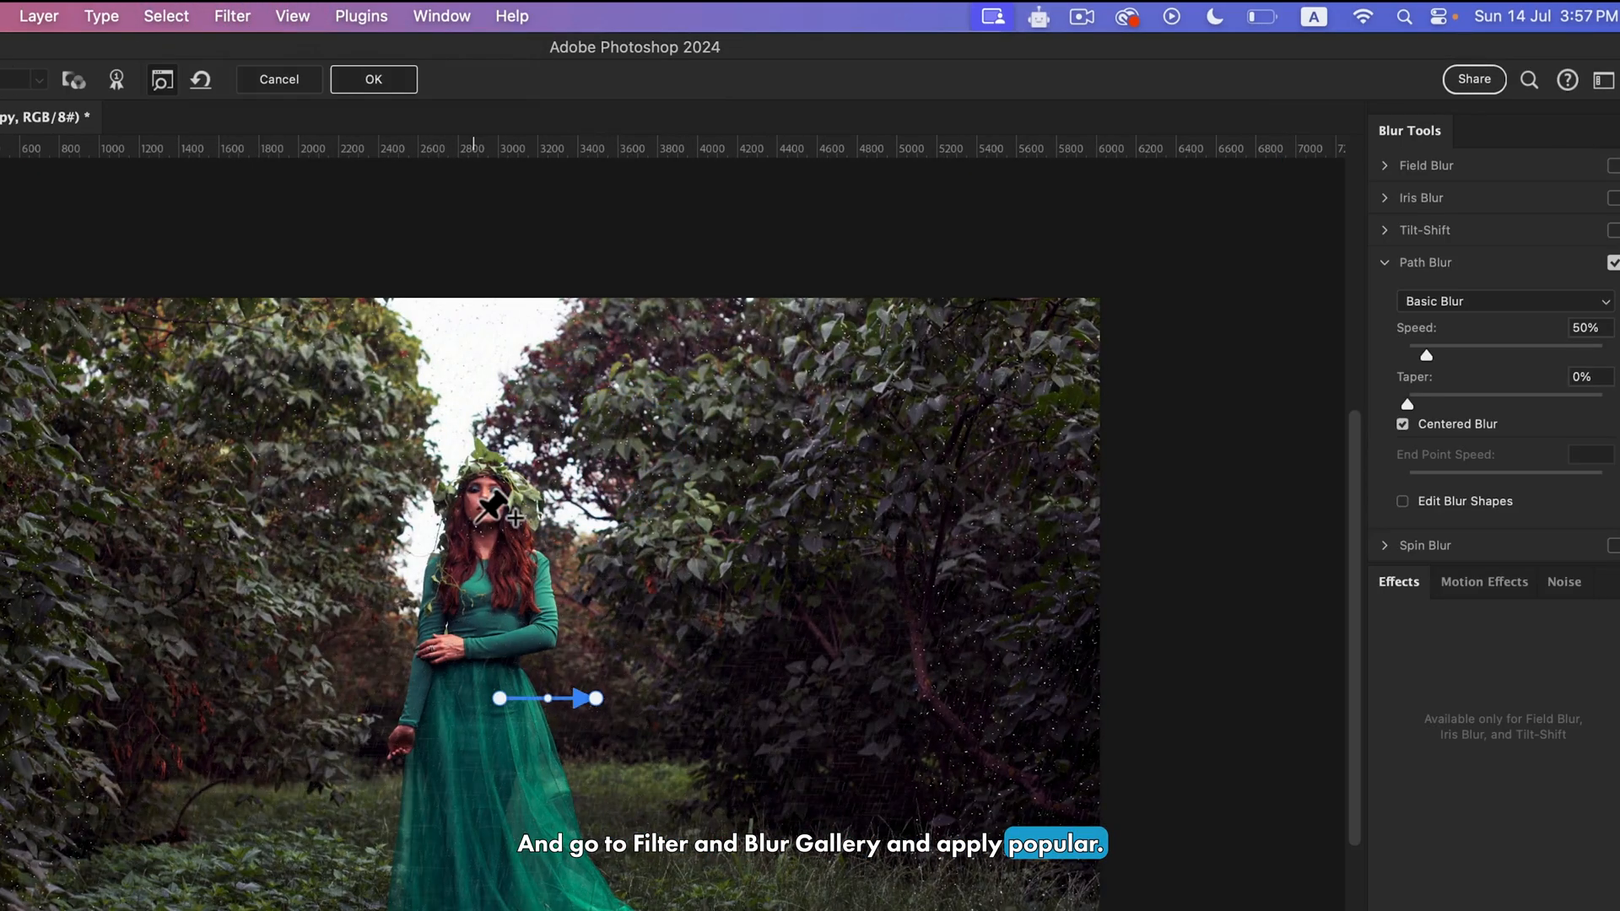
drag(498, 700, 626, 428)
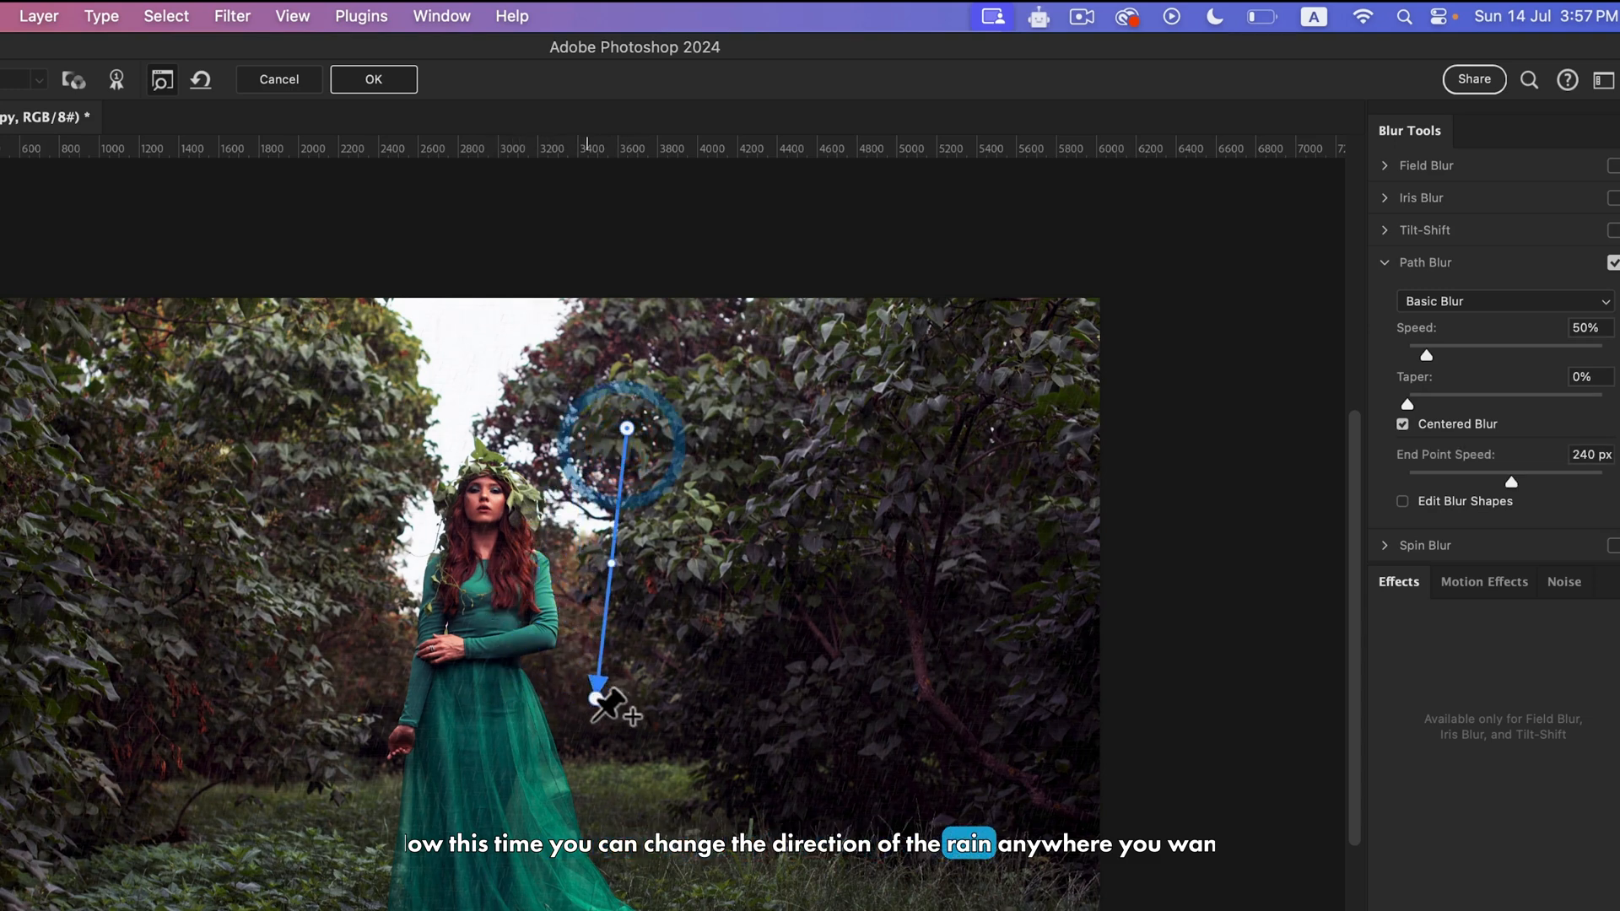
drag(595, 700, 348, 896)
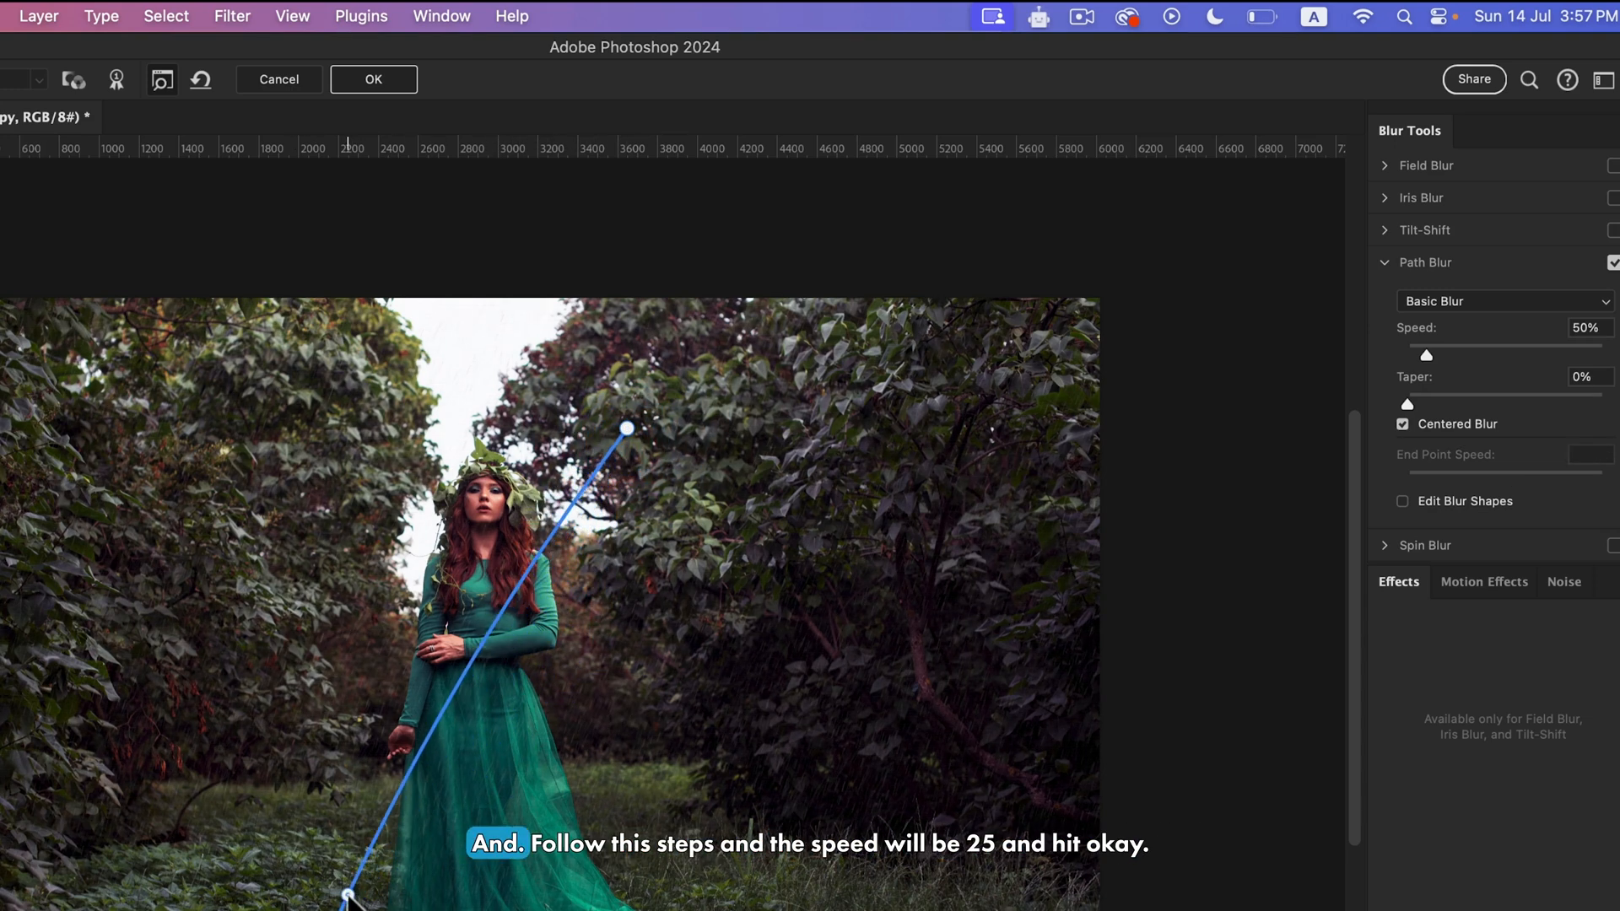
click(497, 642)
scroll(499, 641, up, 2)
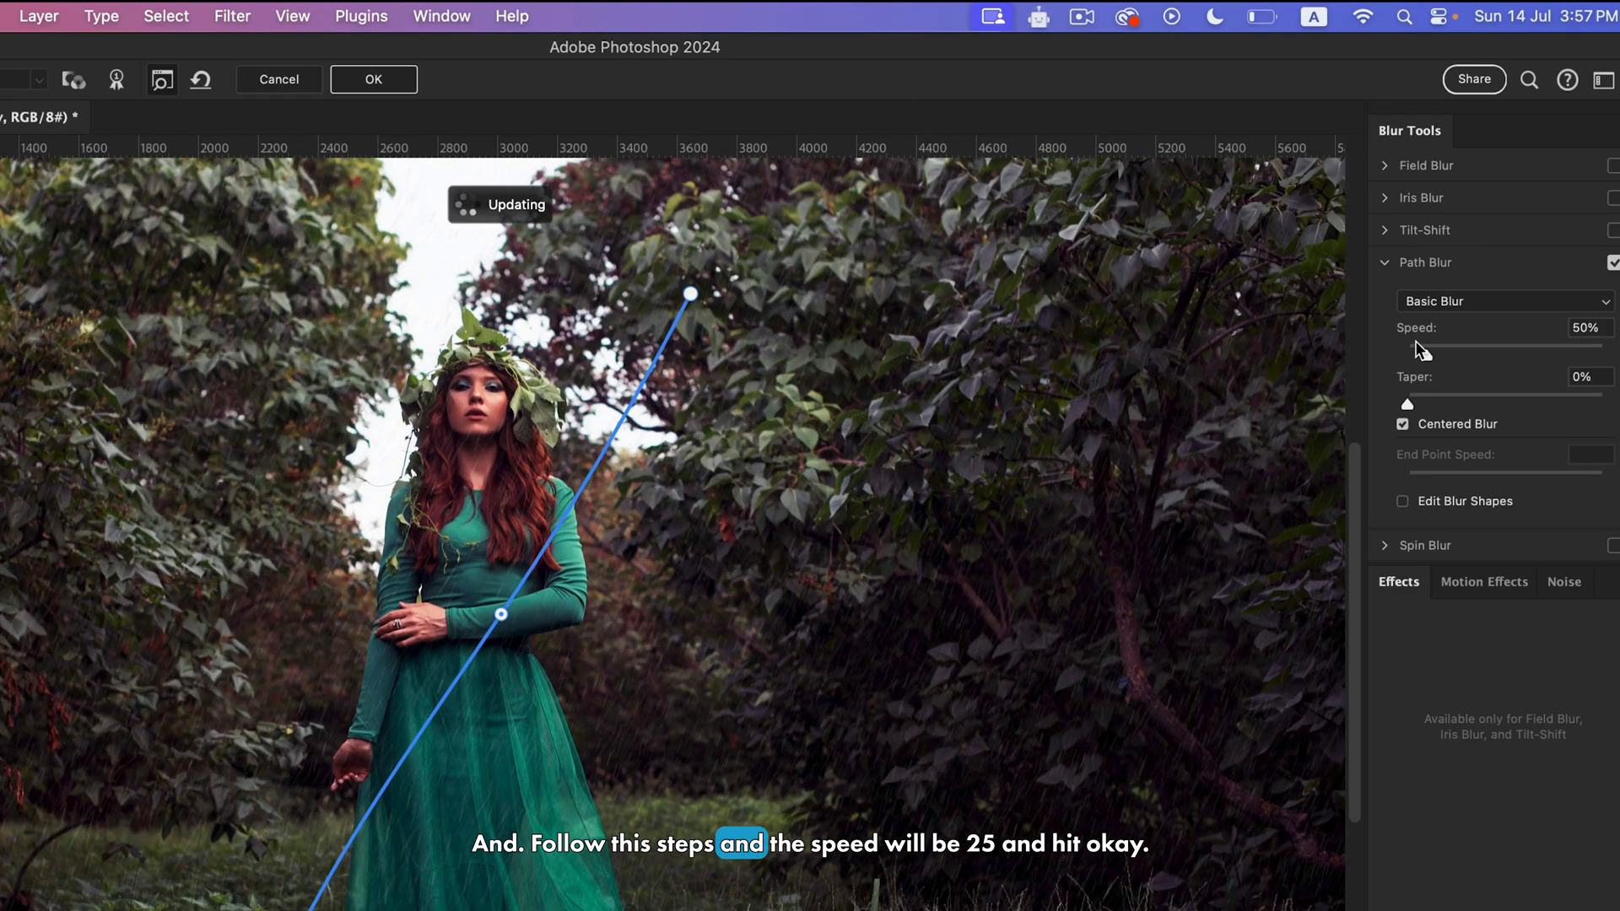
drag(1419, 351, 1416, 351)
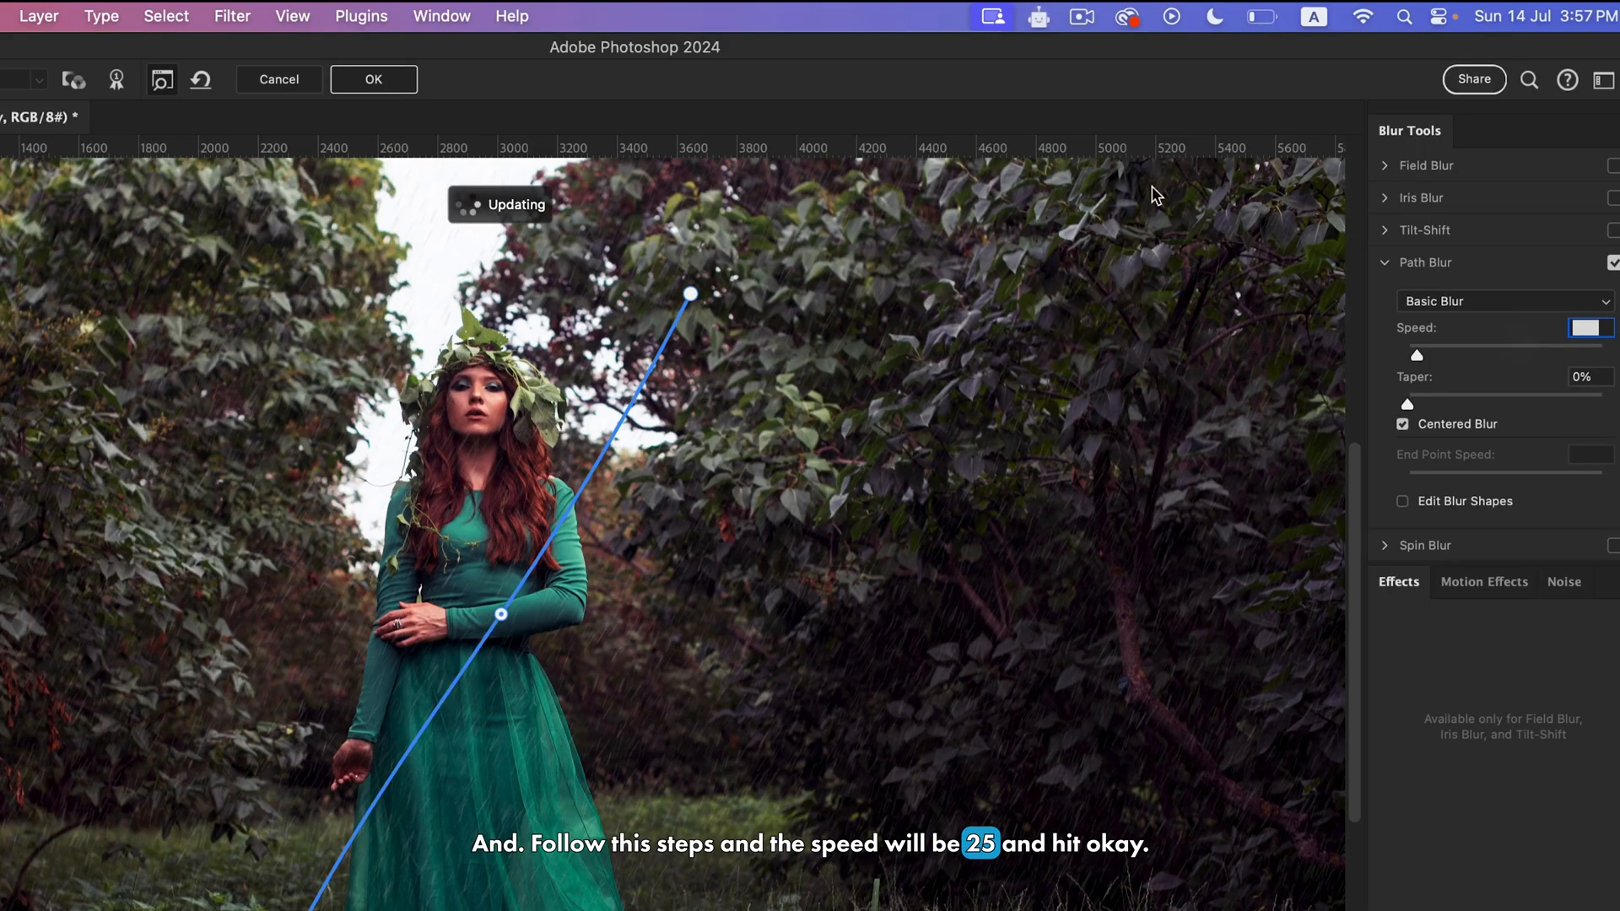
click(388, 78)
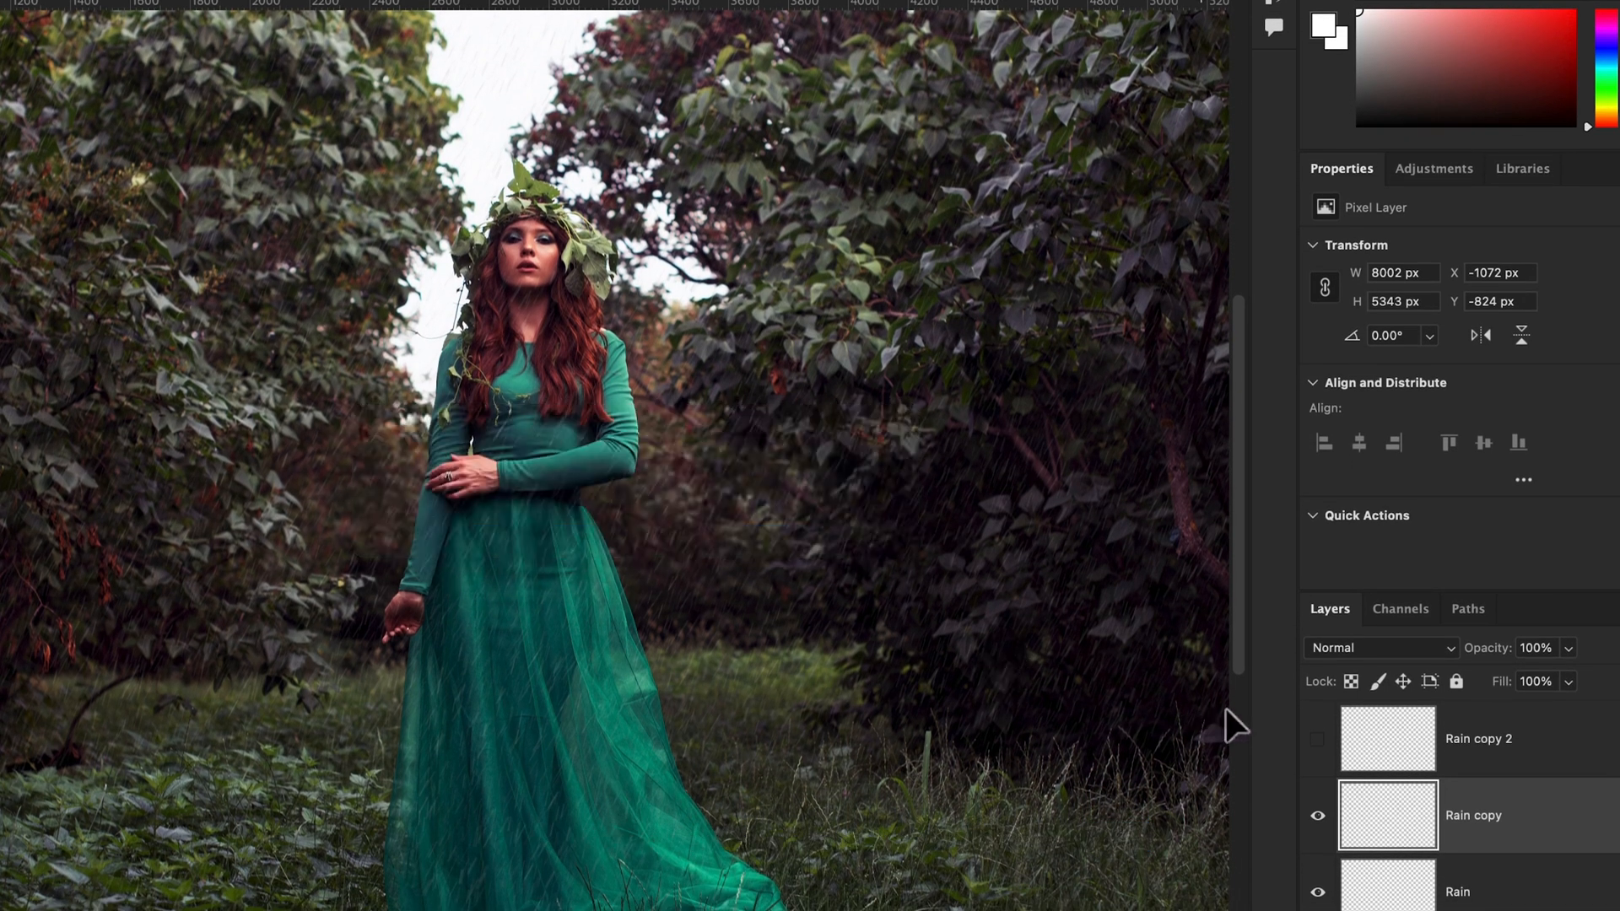
Show Rain copy 2 and apply a Path Blur at 20% speed along a slightly bent steep path through the foliage beside the woman
click(1317, 739)
click(1379, 740)
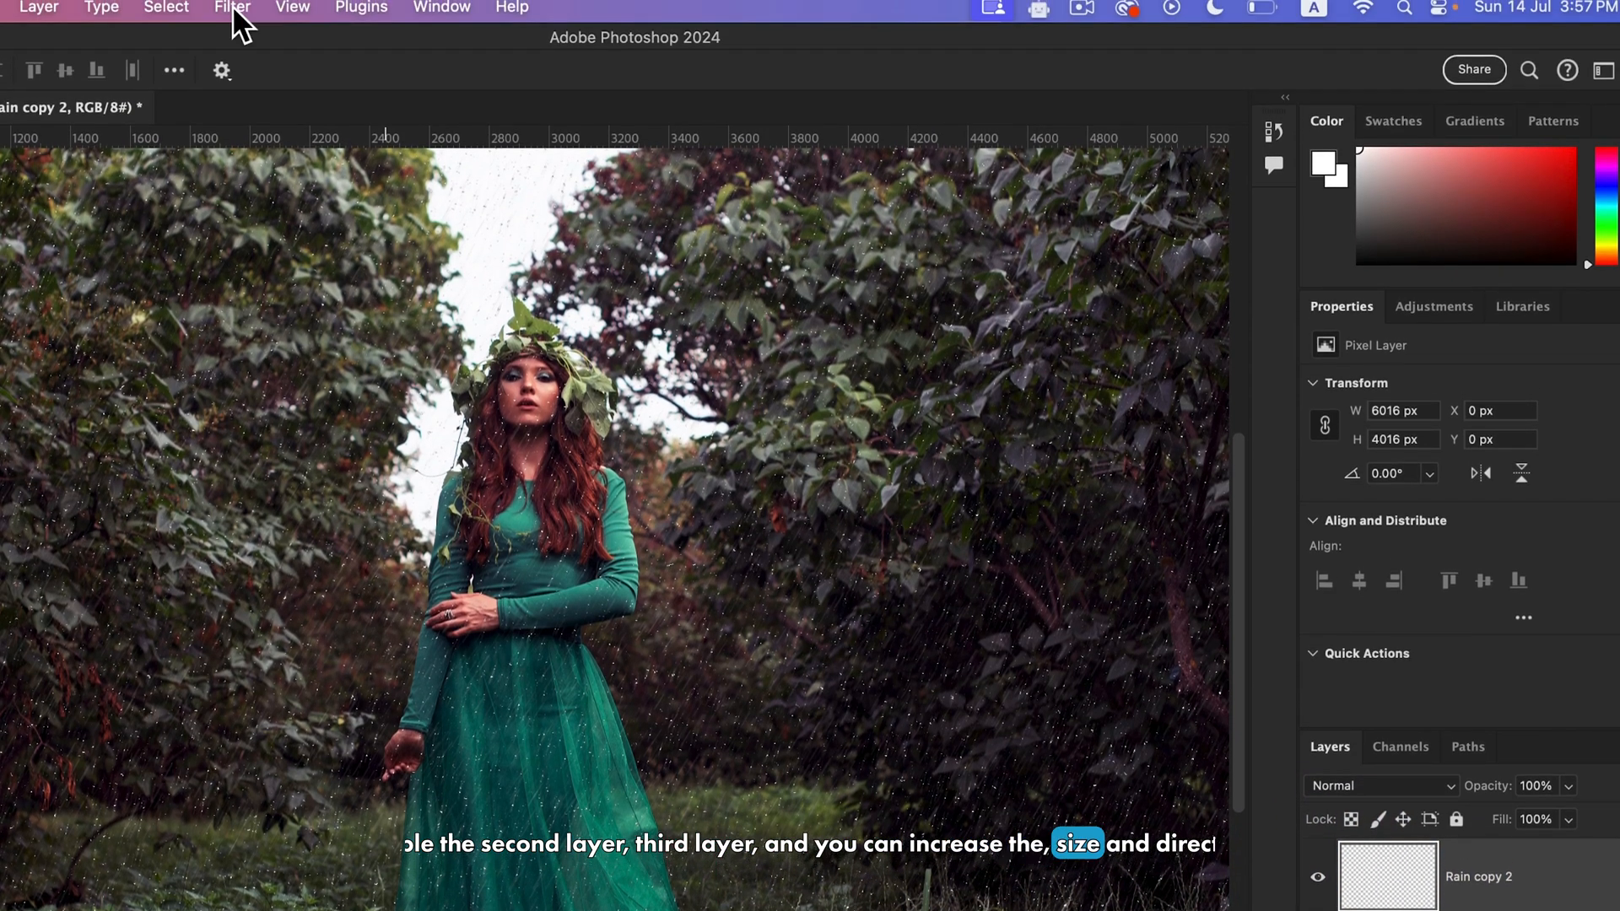
click(233, 10)
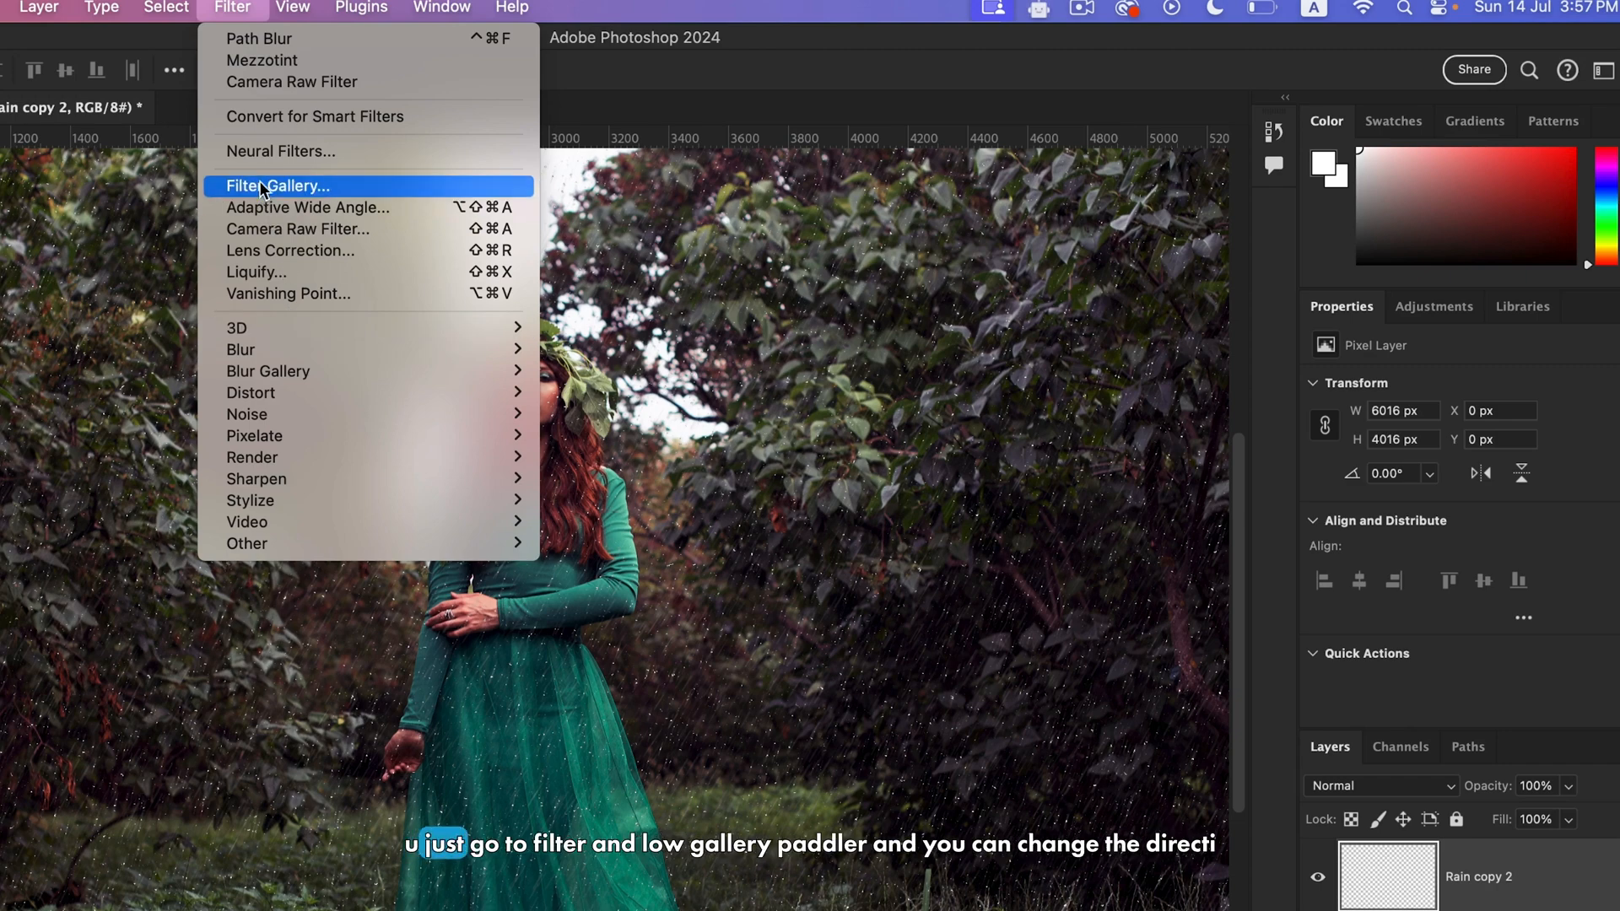
mouse_move(272, 380)
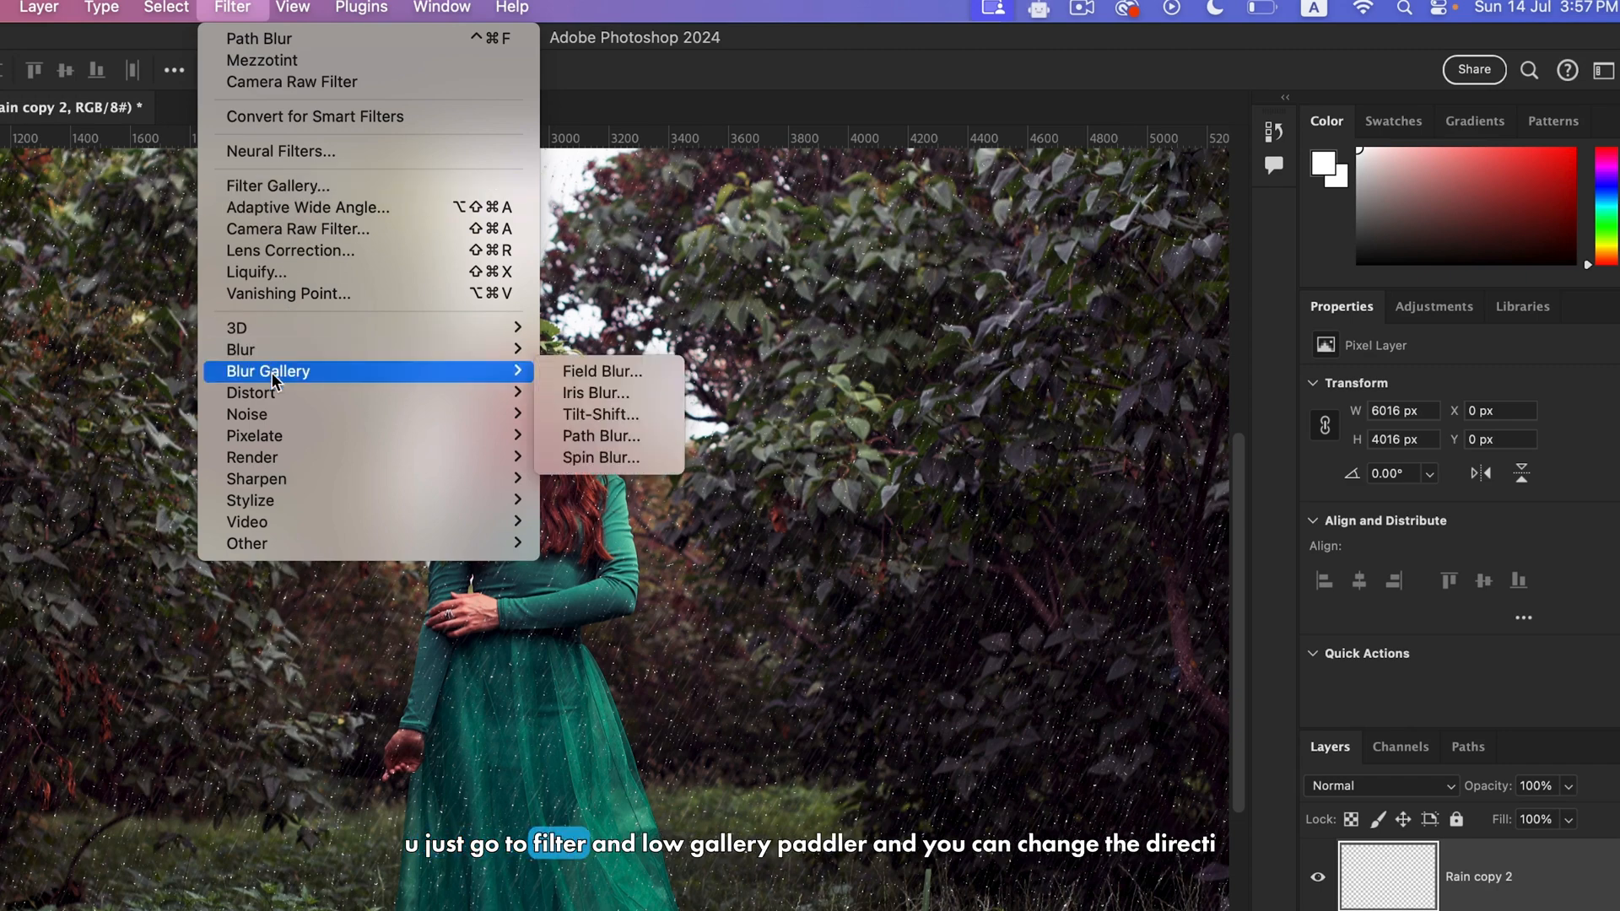
click(600, 436)
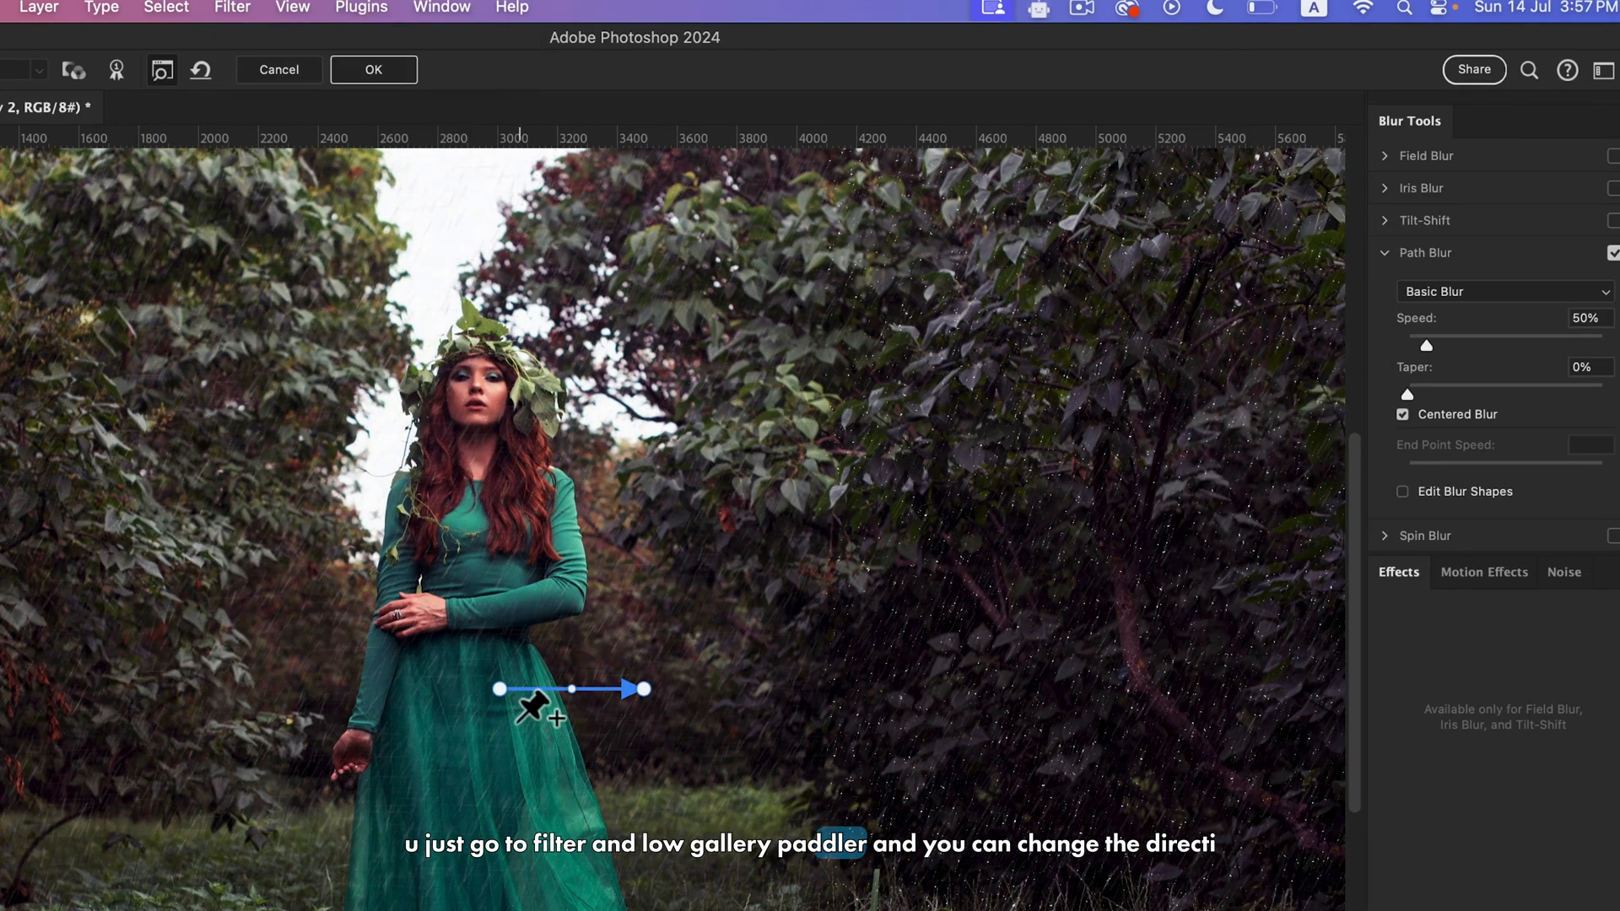
drag(499, 689, 360, 325)
drag(644, 689, 203, 910)
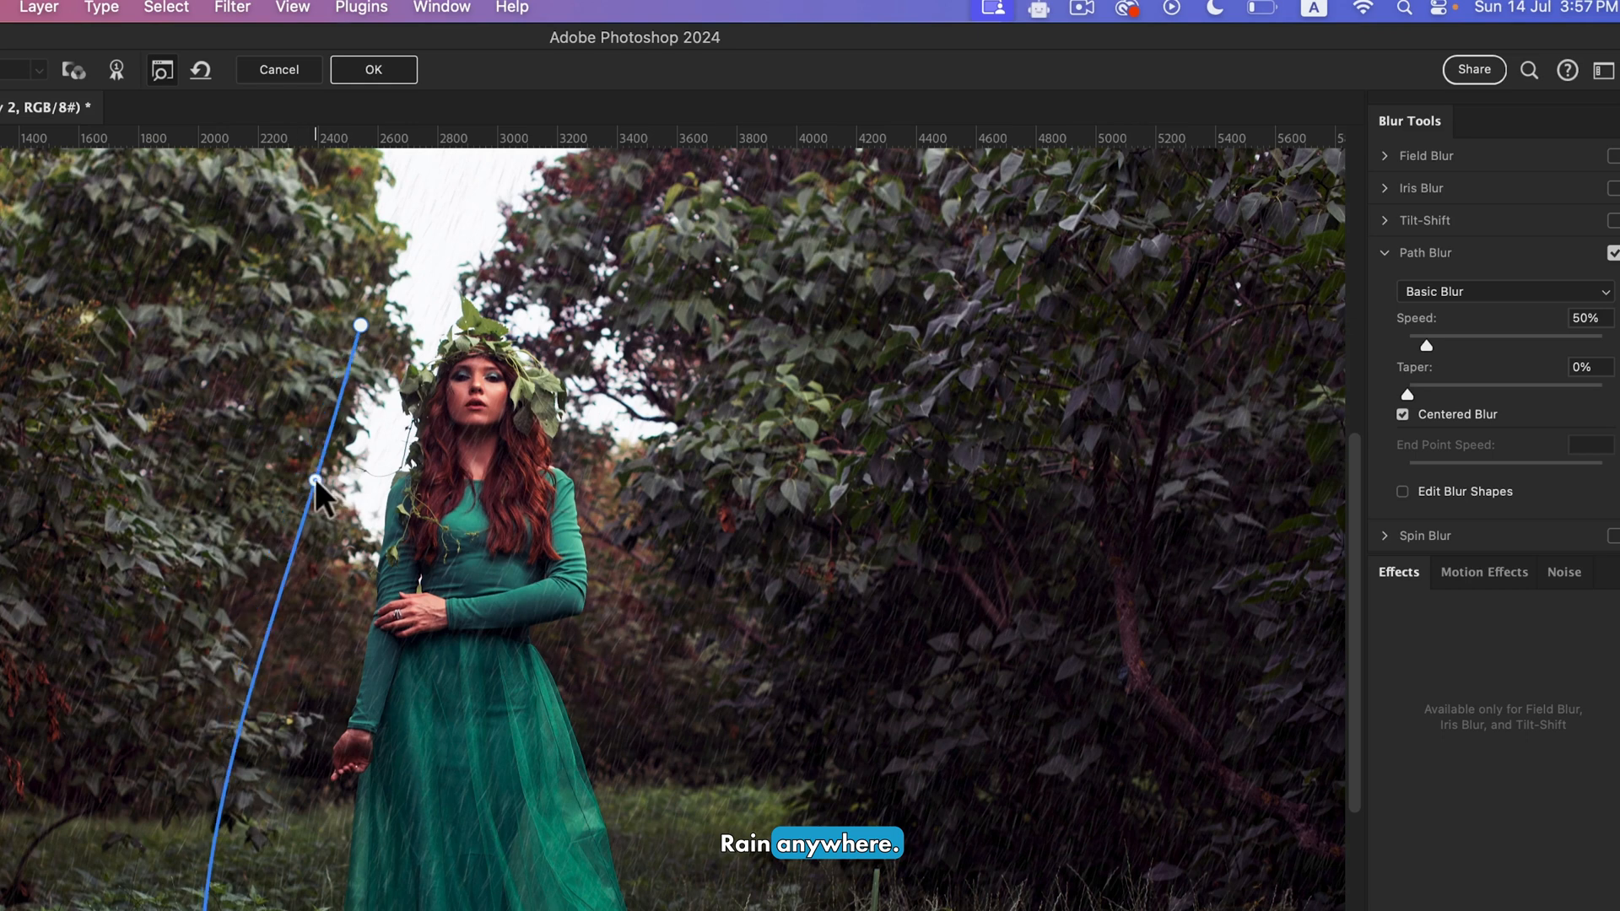
drag(302, 478, 319, 483)
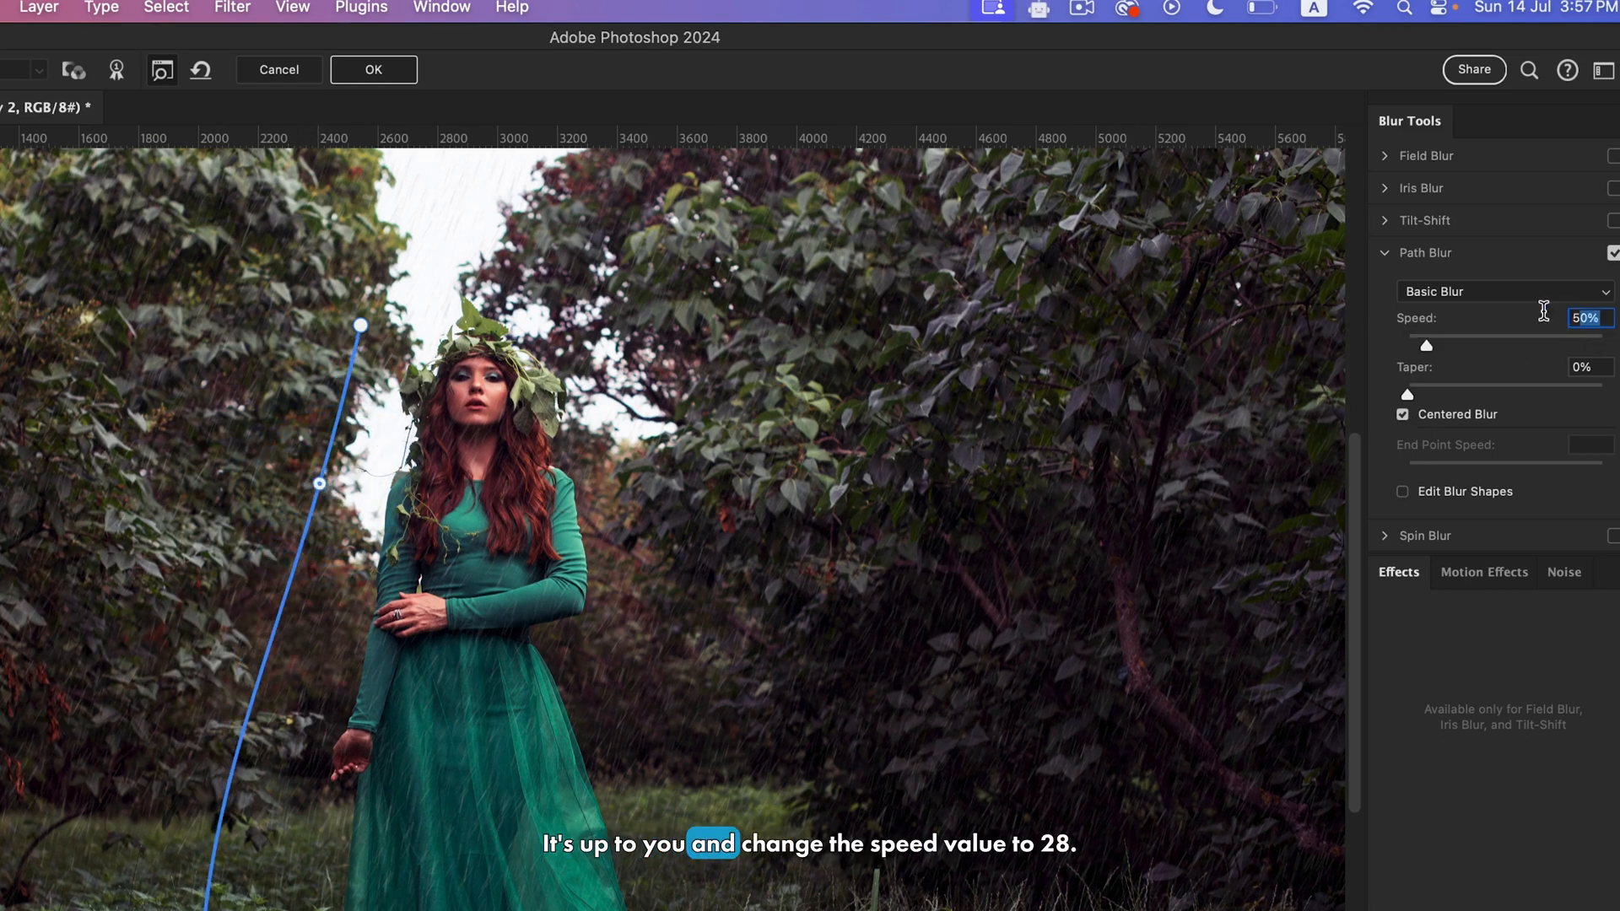
text(20)
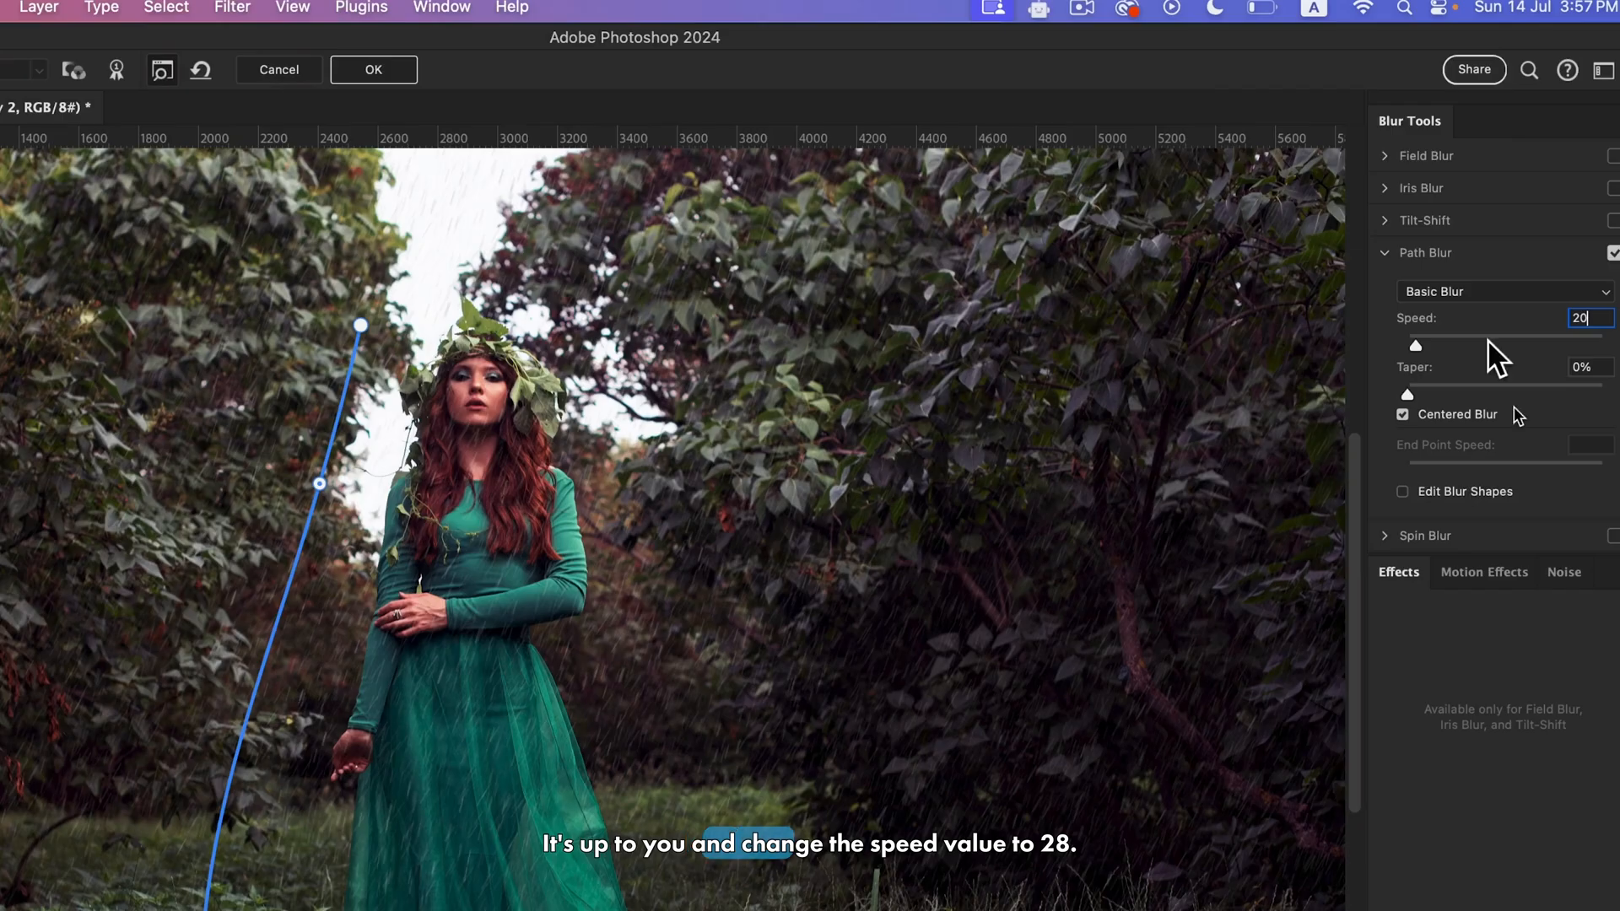
click(363, 71)
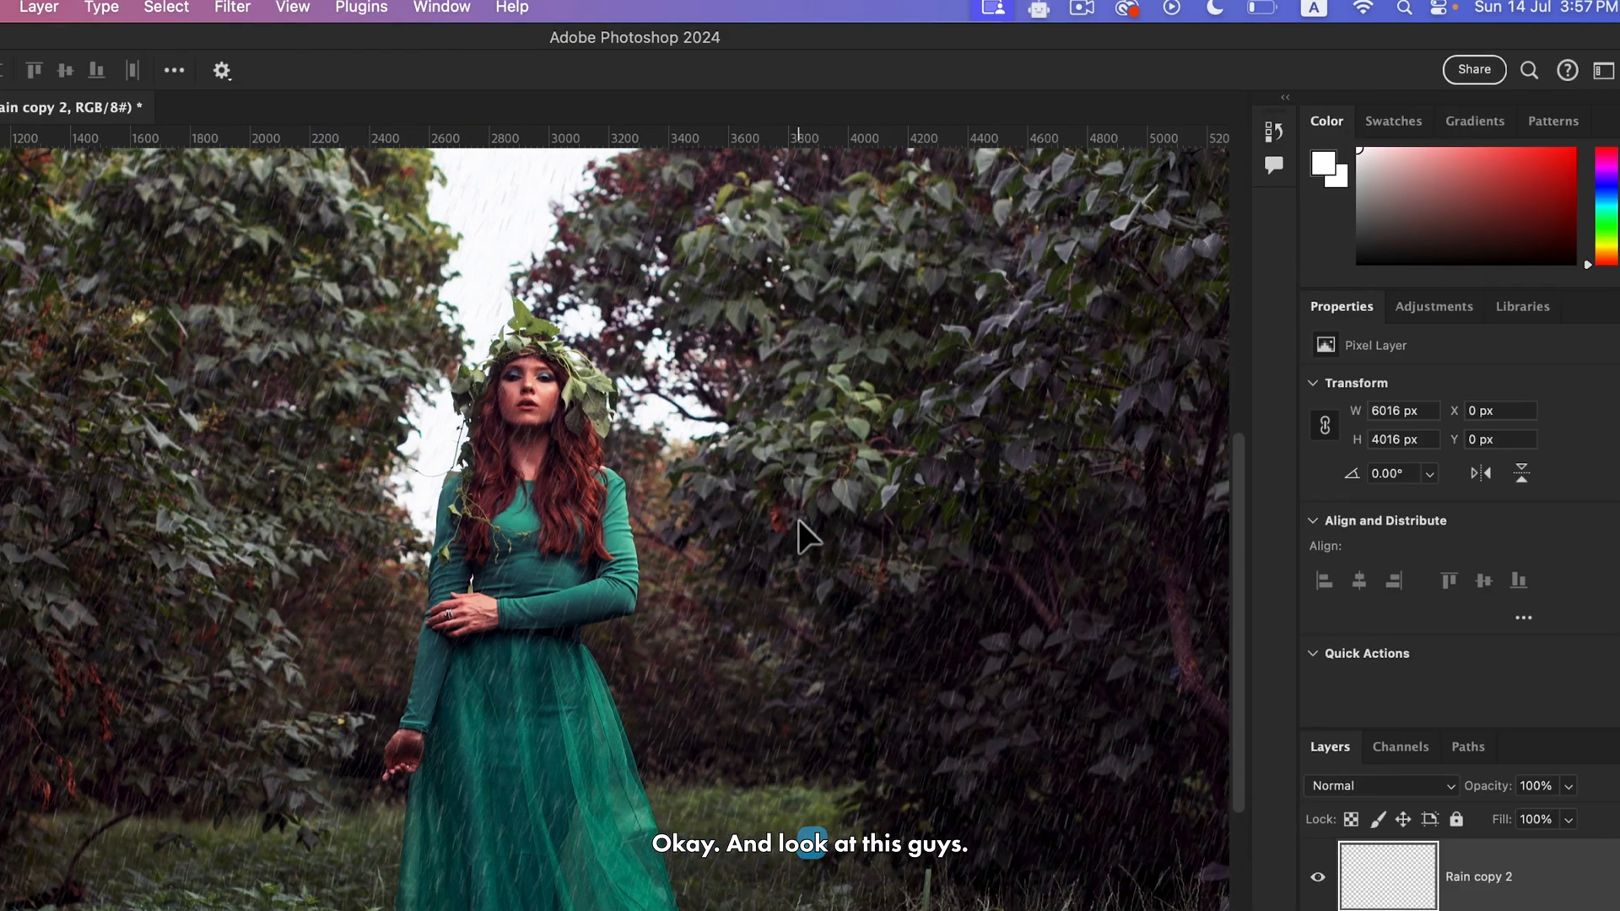
Try the Screen blending mode on Rain copy 2 and settle on Linear Dodge (Add)
key(super+plus)
drag(849, 528, 762, 692)
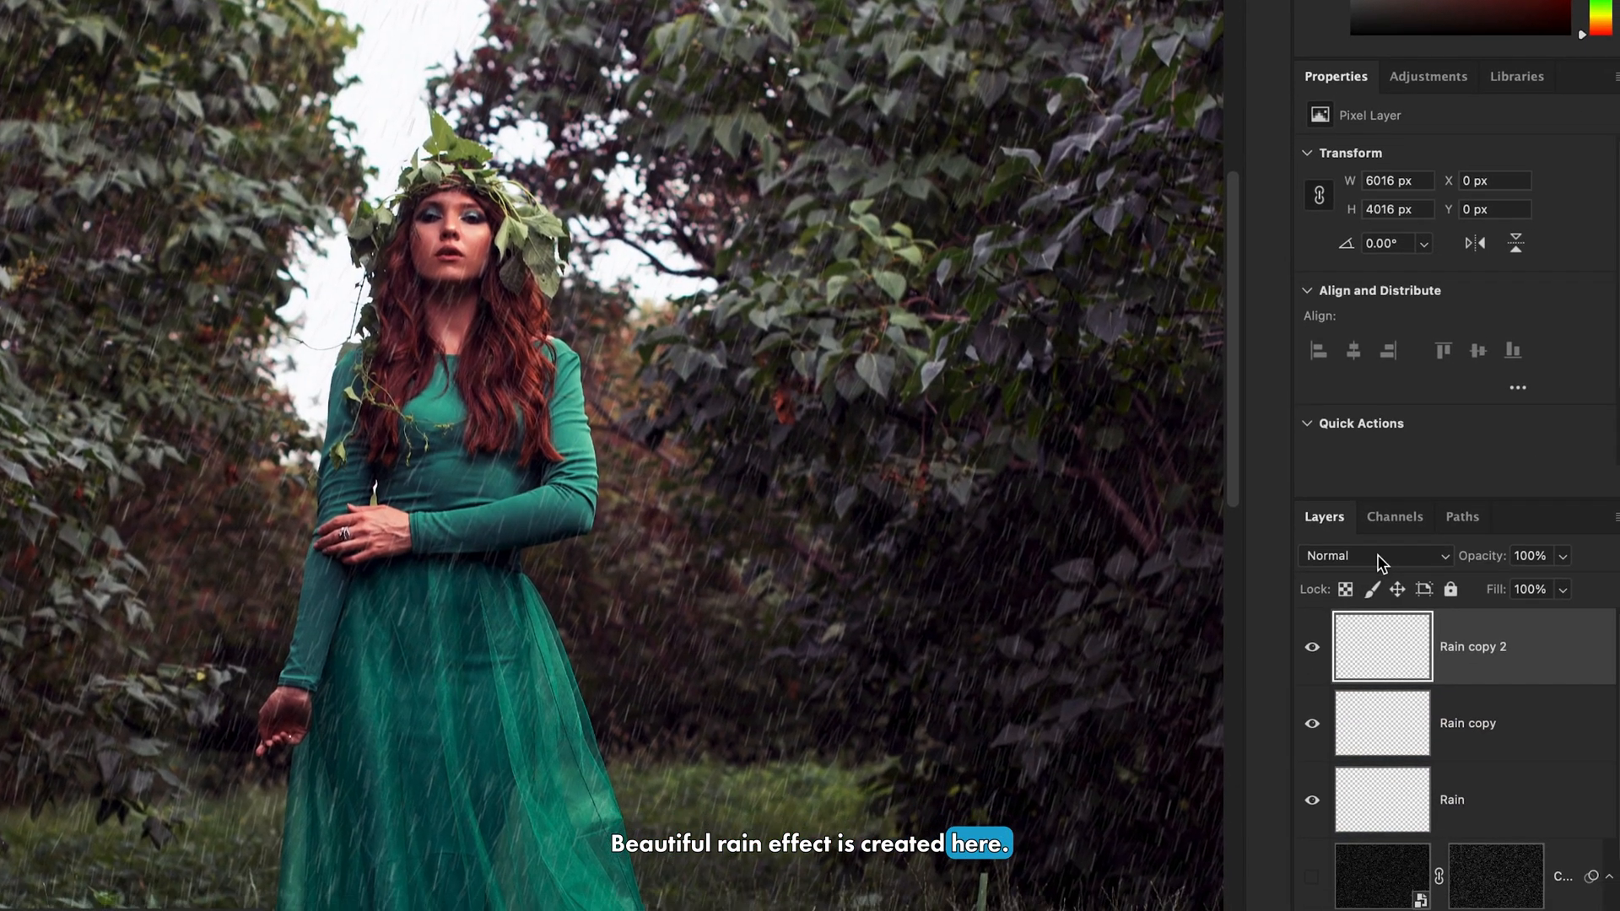
click(1383, 592)
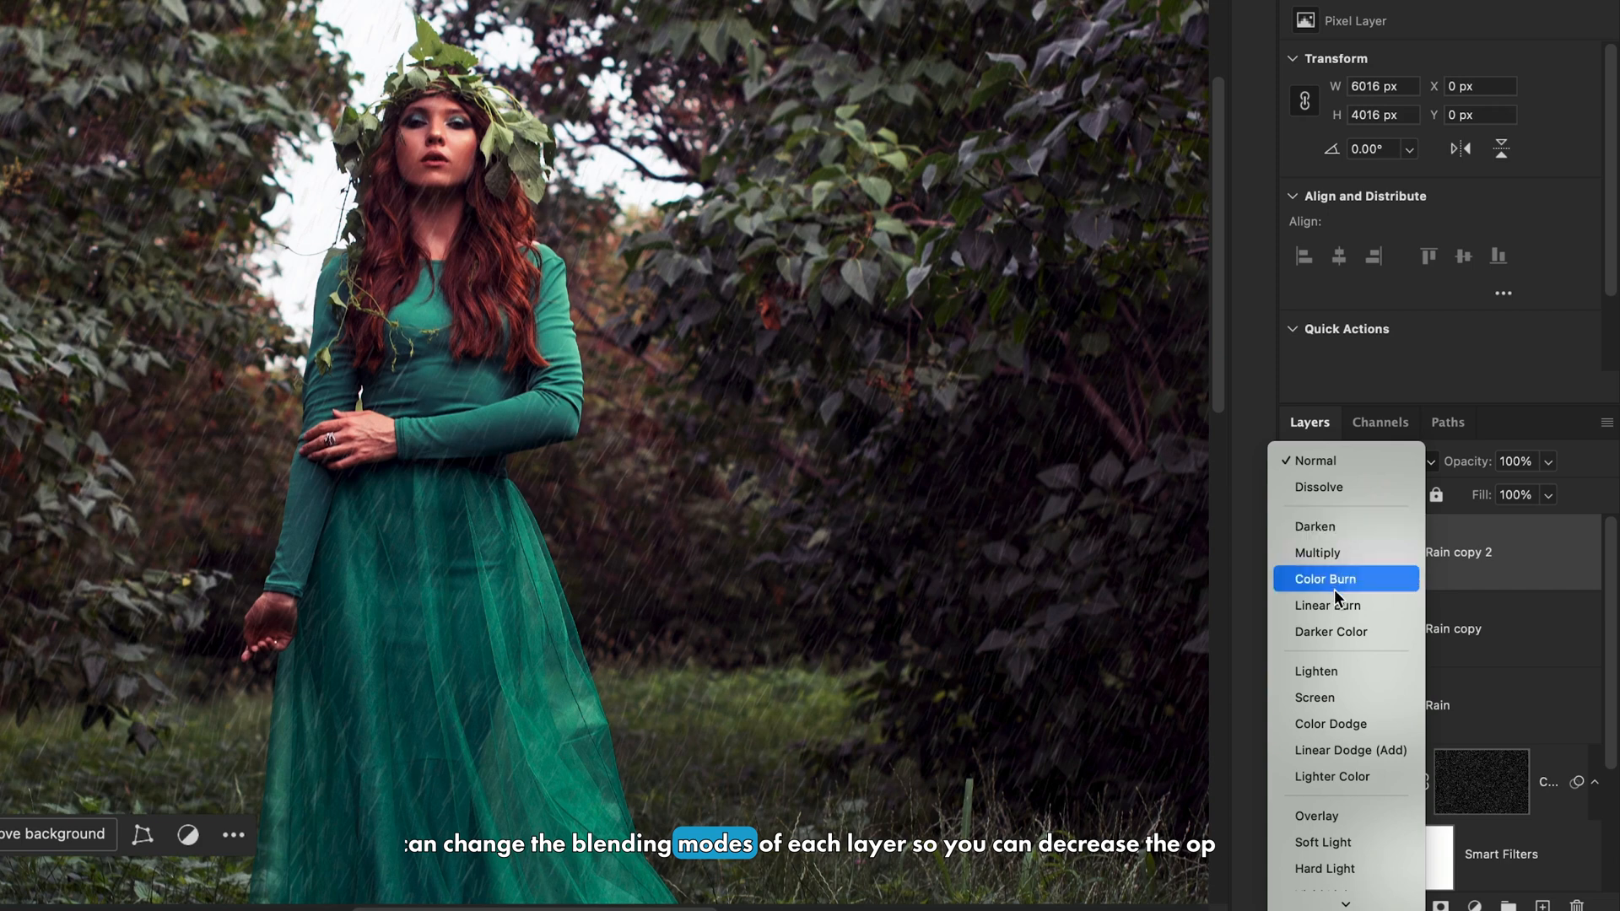
click(1337, 697)
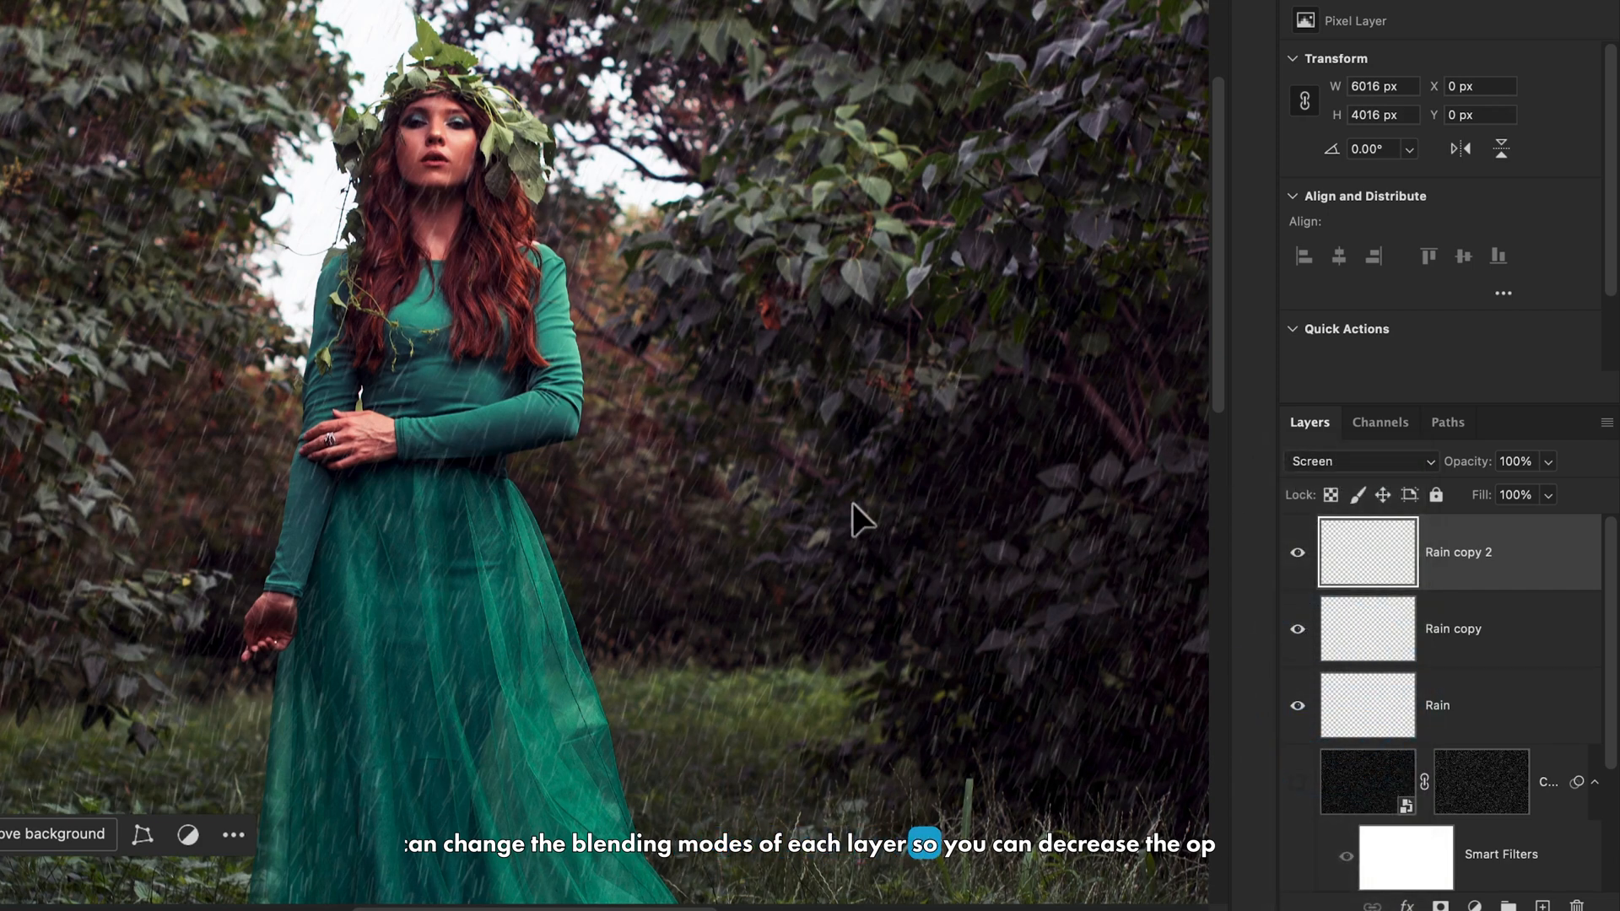
click(1340, 461)
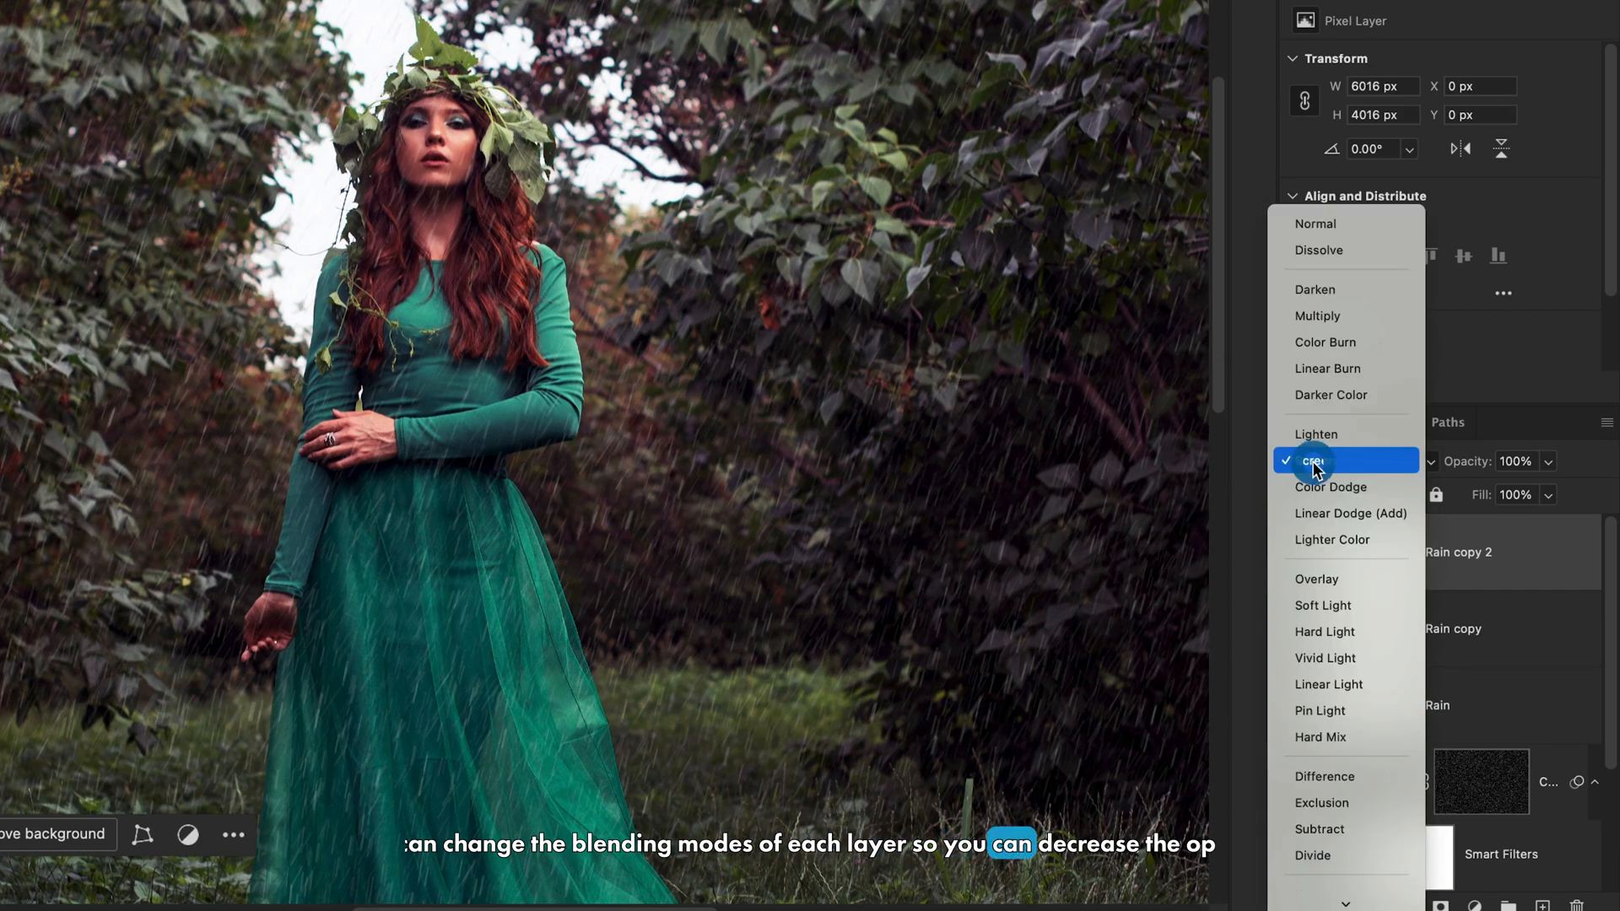
click(1401, 514)
Duplicate the Rain copy layer directly above itself and set the duplicate's blending mode to Lighten
click(1400, 645)
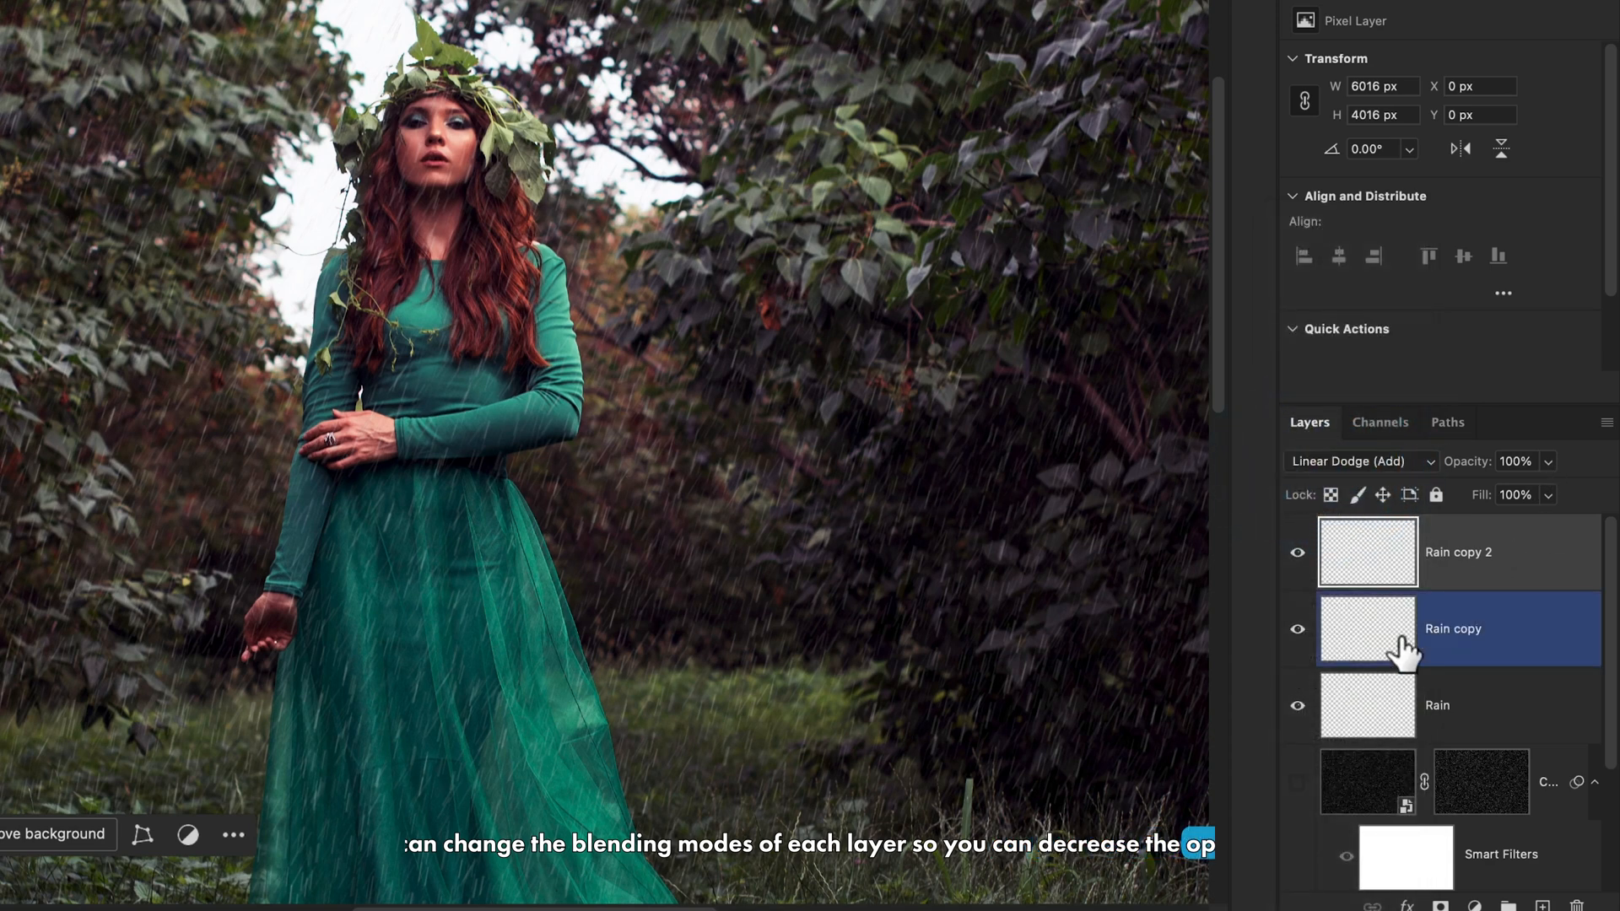
click(1371, 544)
drag(1356, 625, 1363, 644)
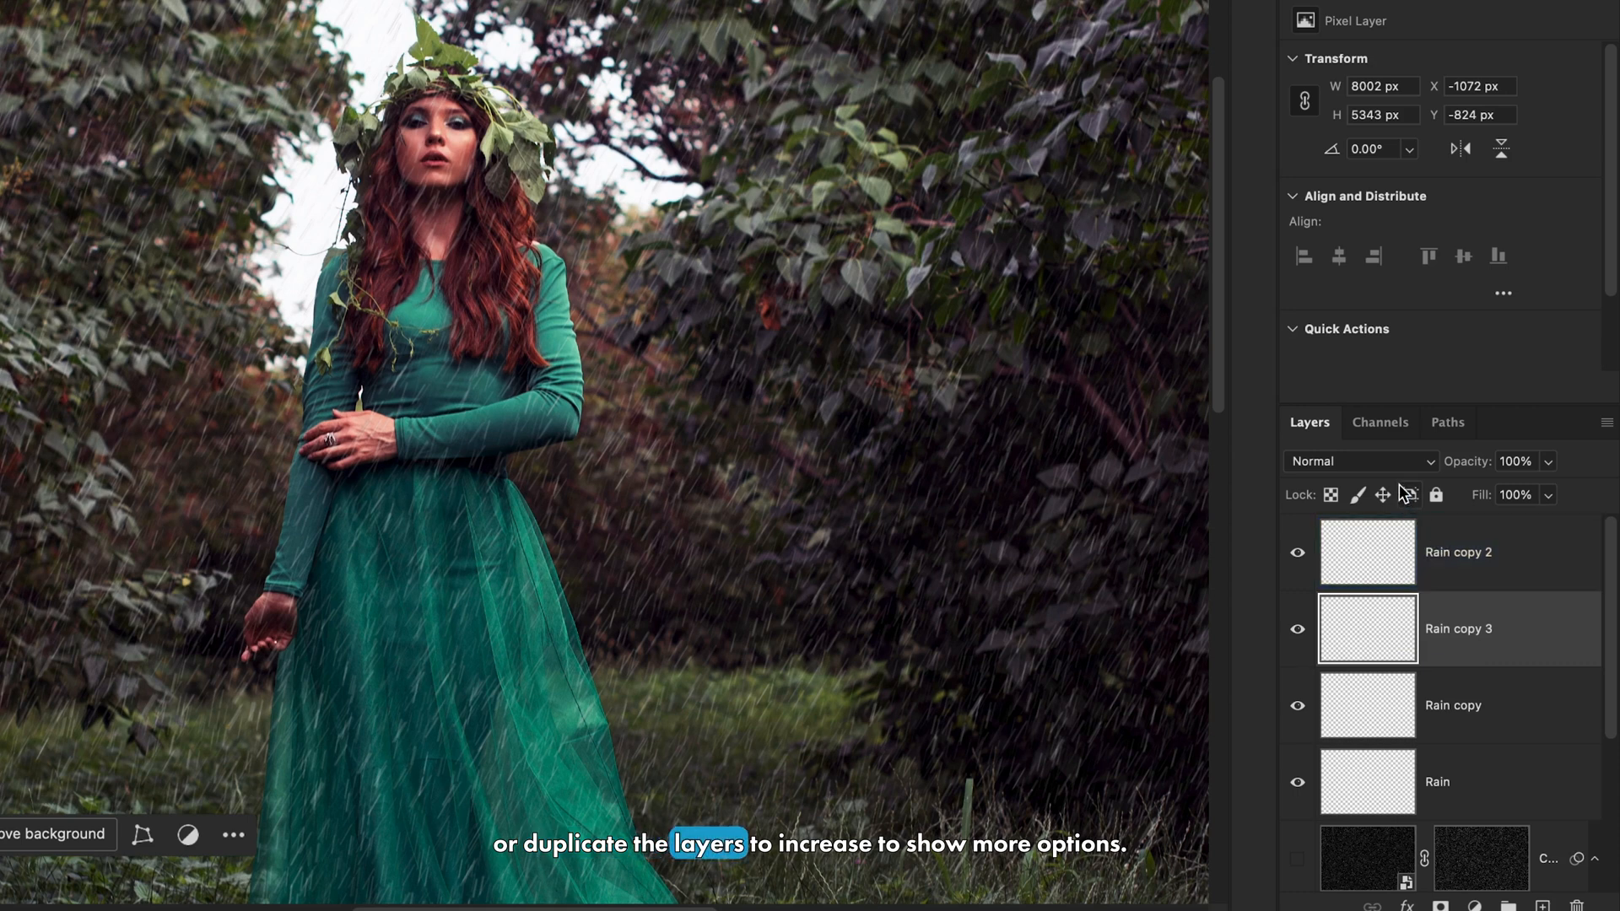
click(1386, 462)
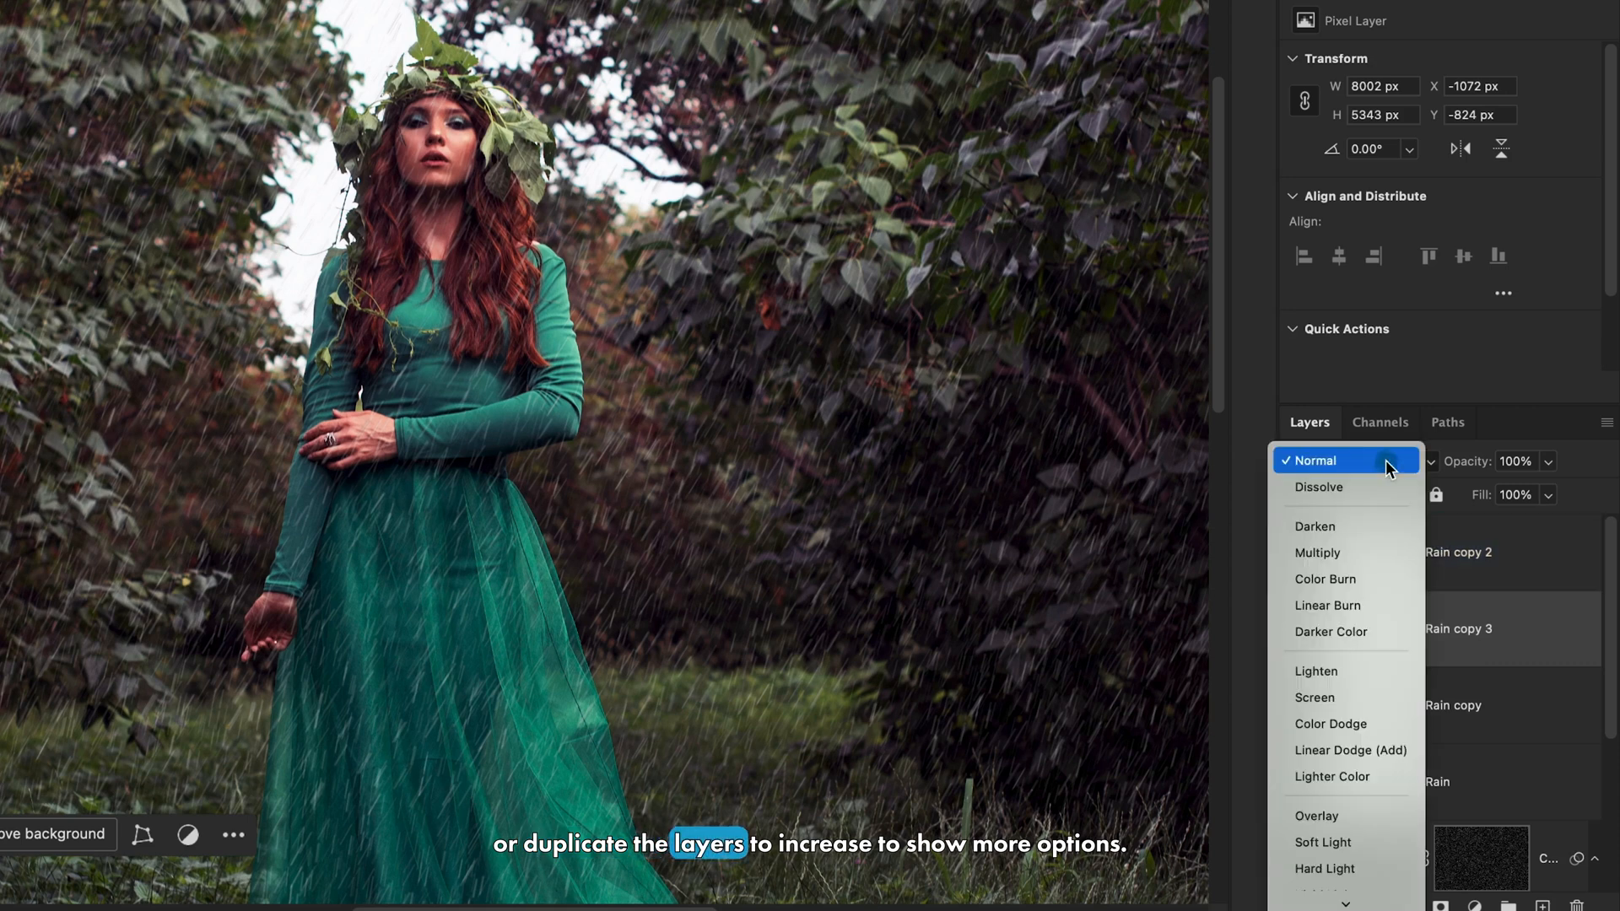
click(1343, 670)
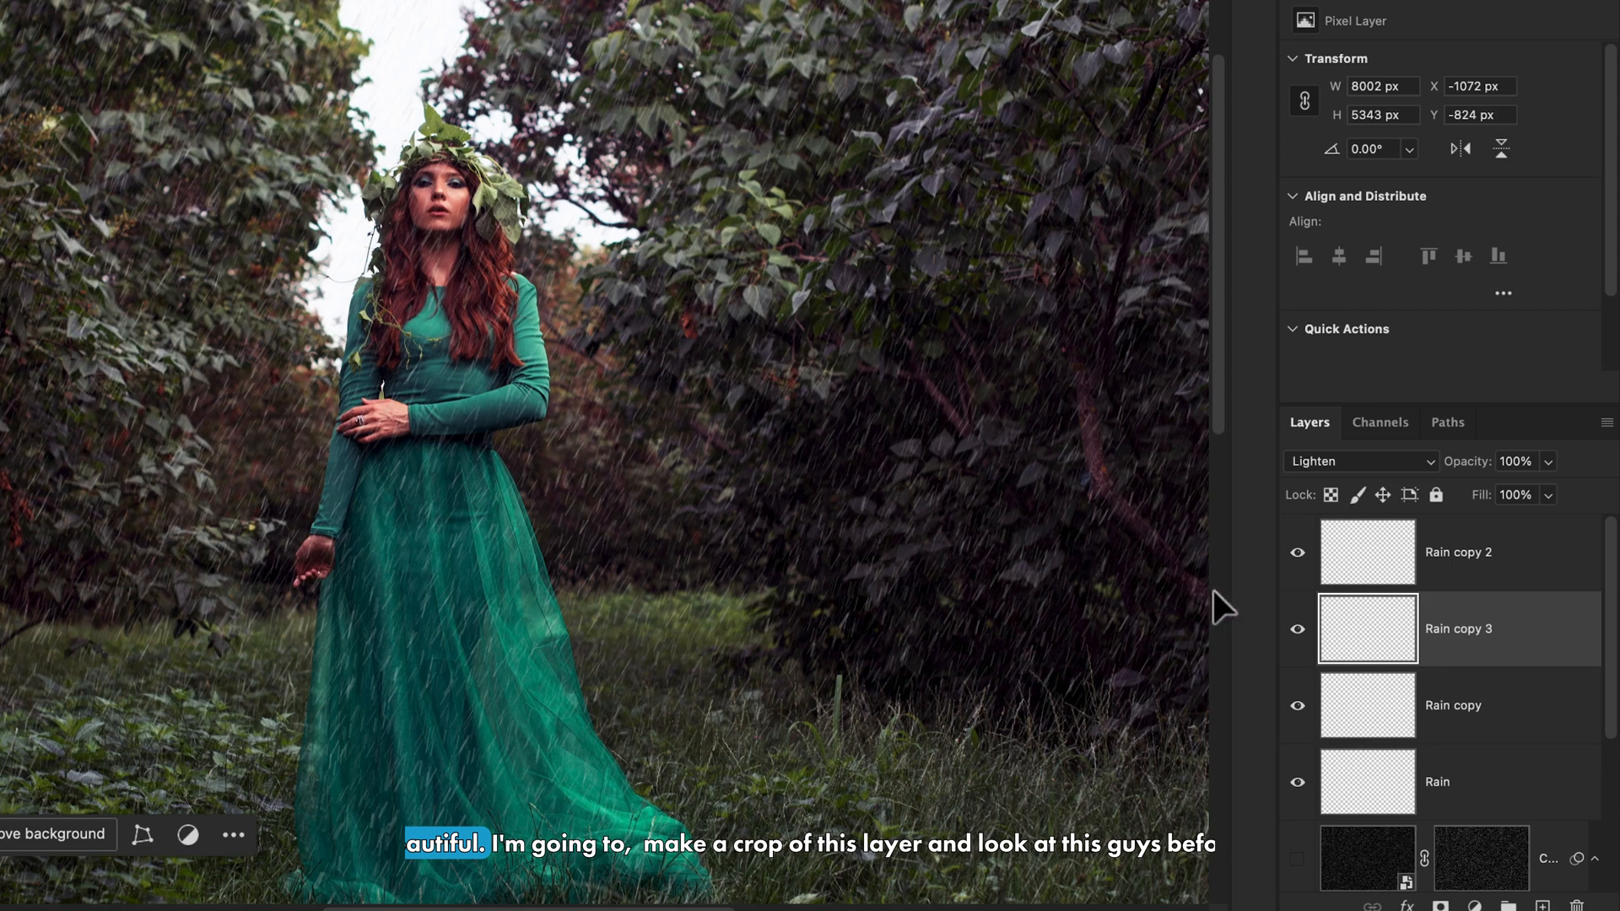
Group the four rain layers and toggle the group's visibility to compare the photo before and after
click(1549, 567)
shift+click(1533, 772)
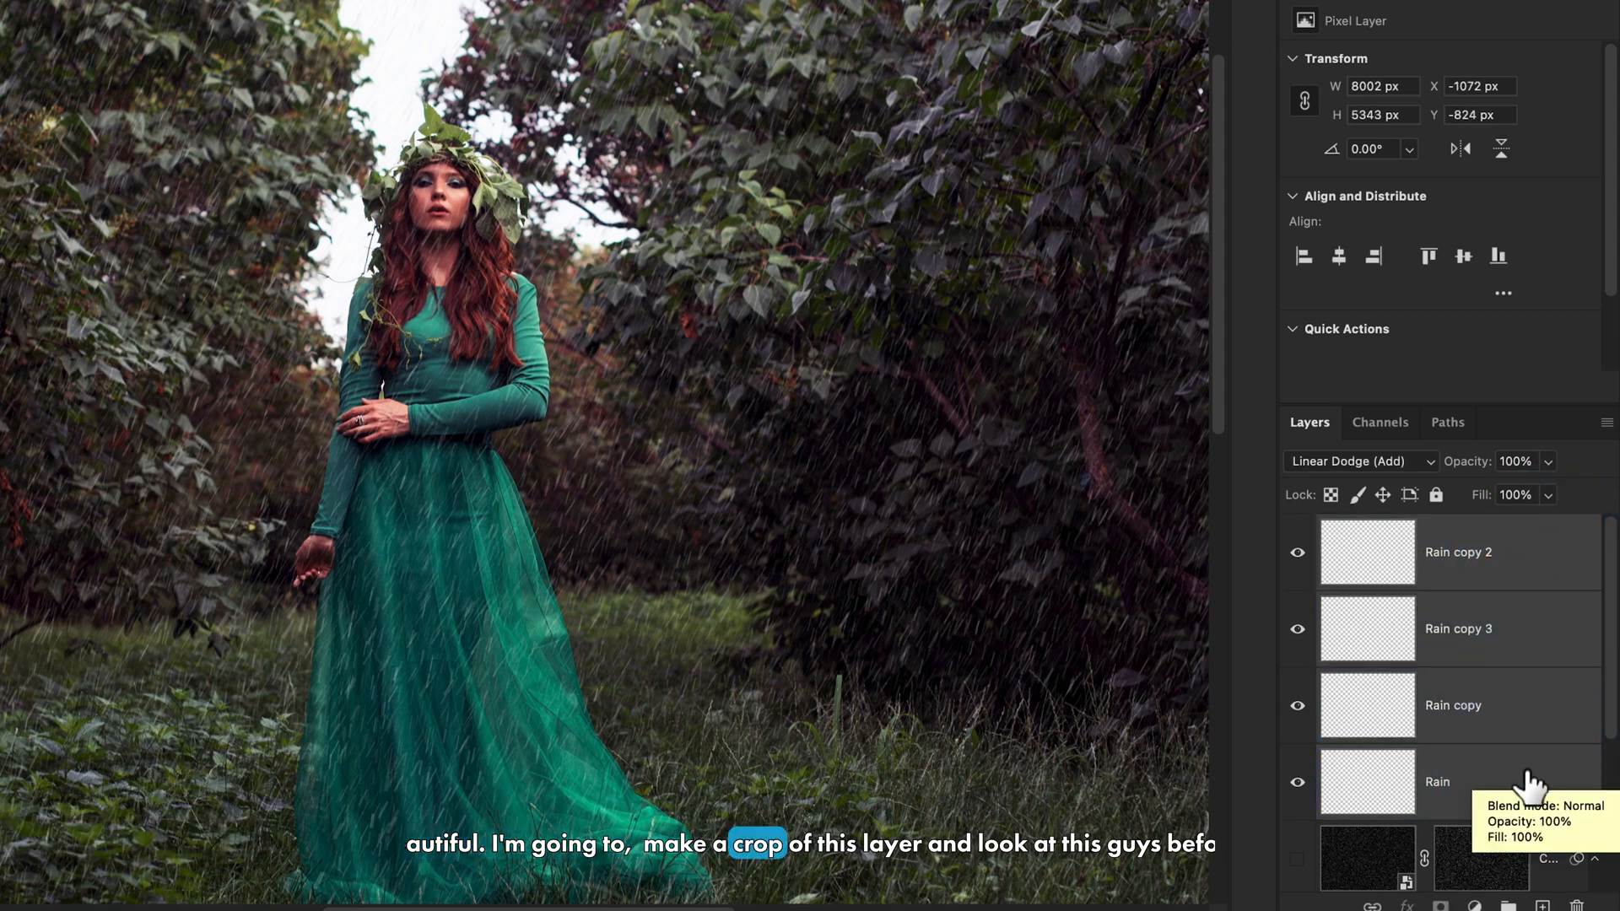
key(super+g)
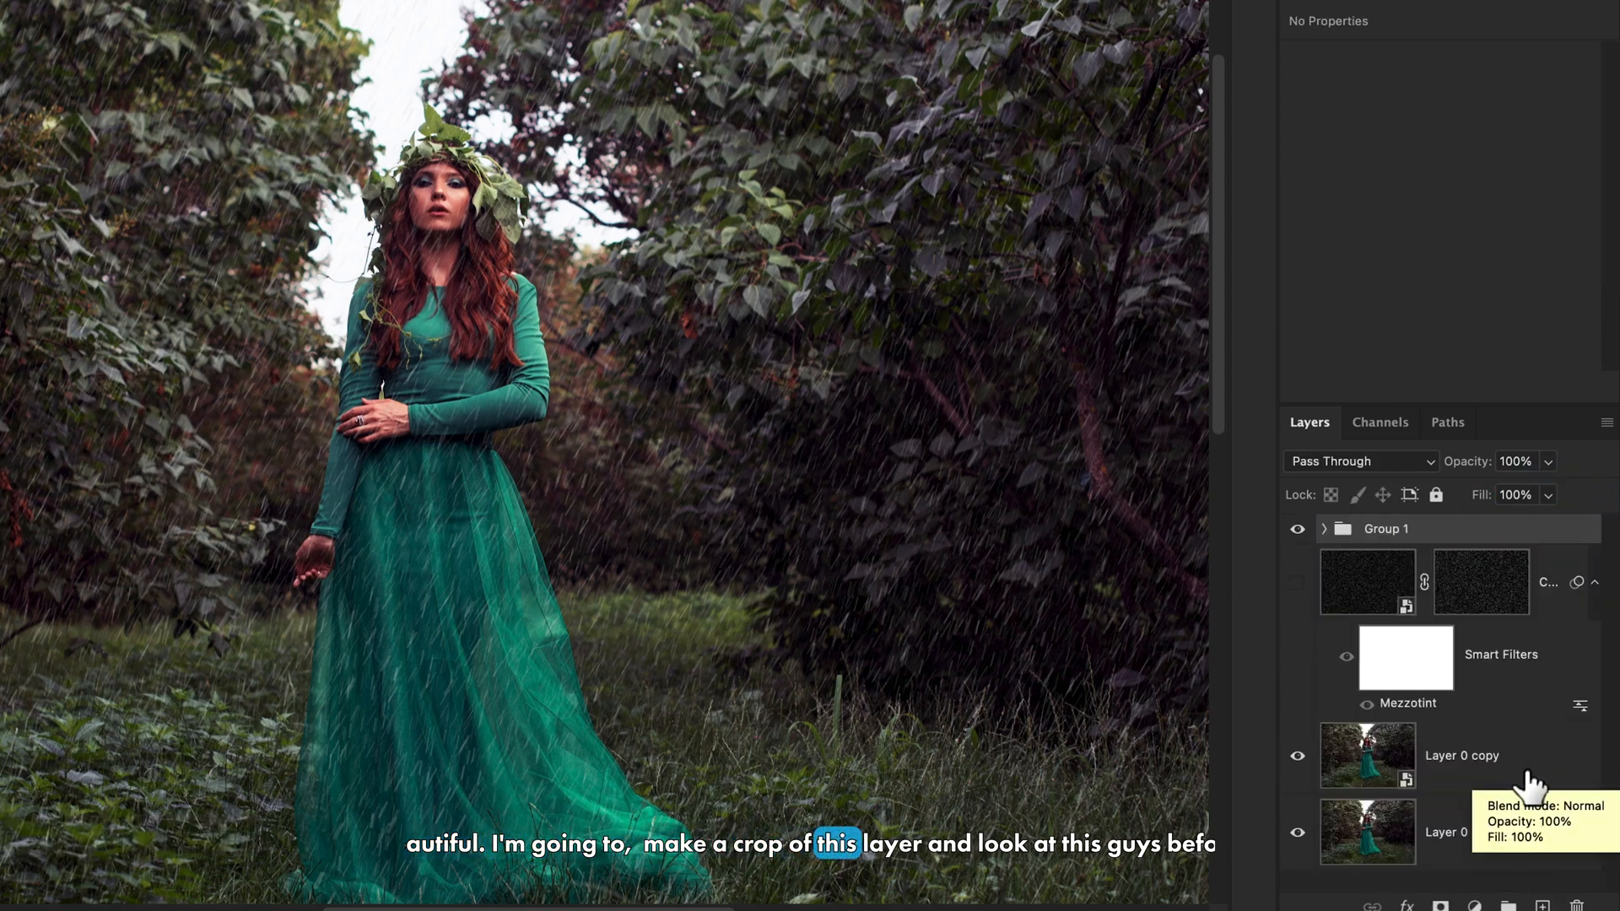
click(1298, 530)
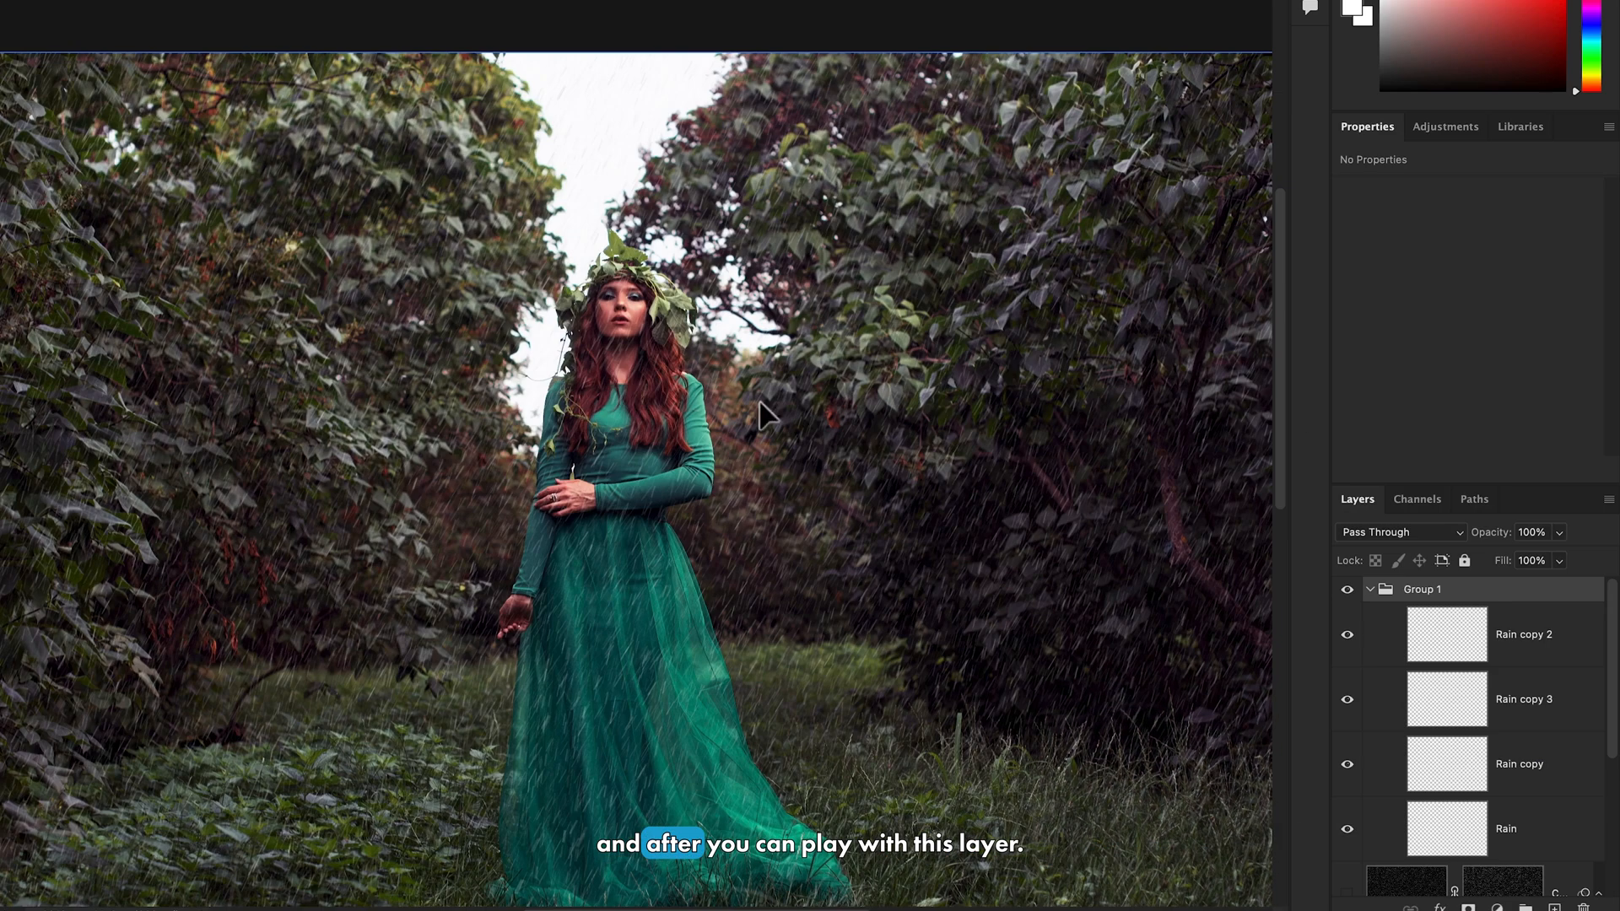
Merge the four rain layers inside Group 1 into a single layer
click(1468, 654)
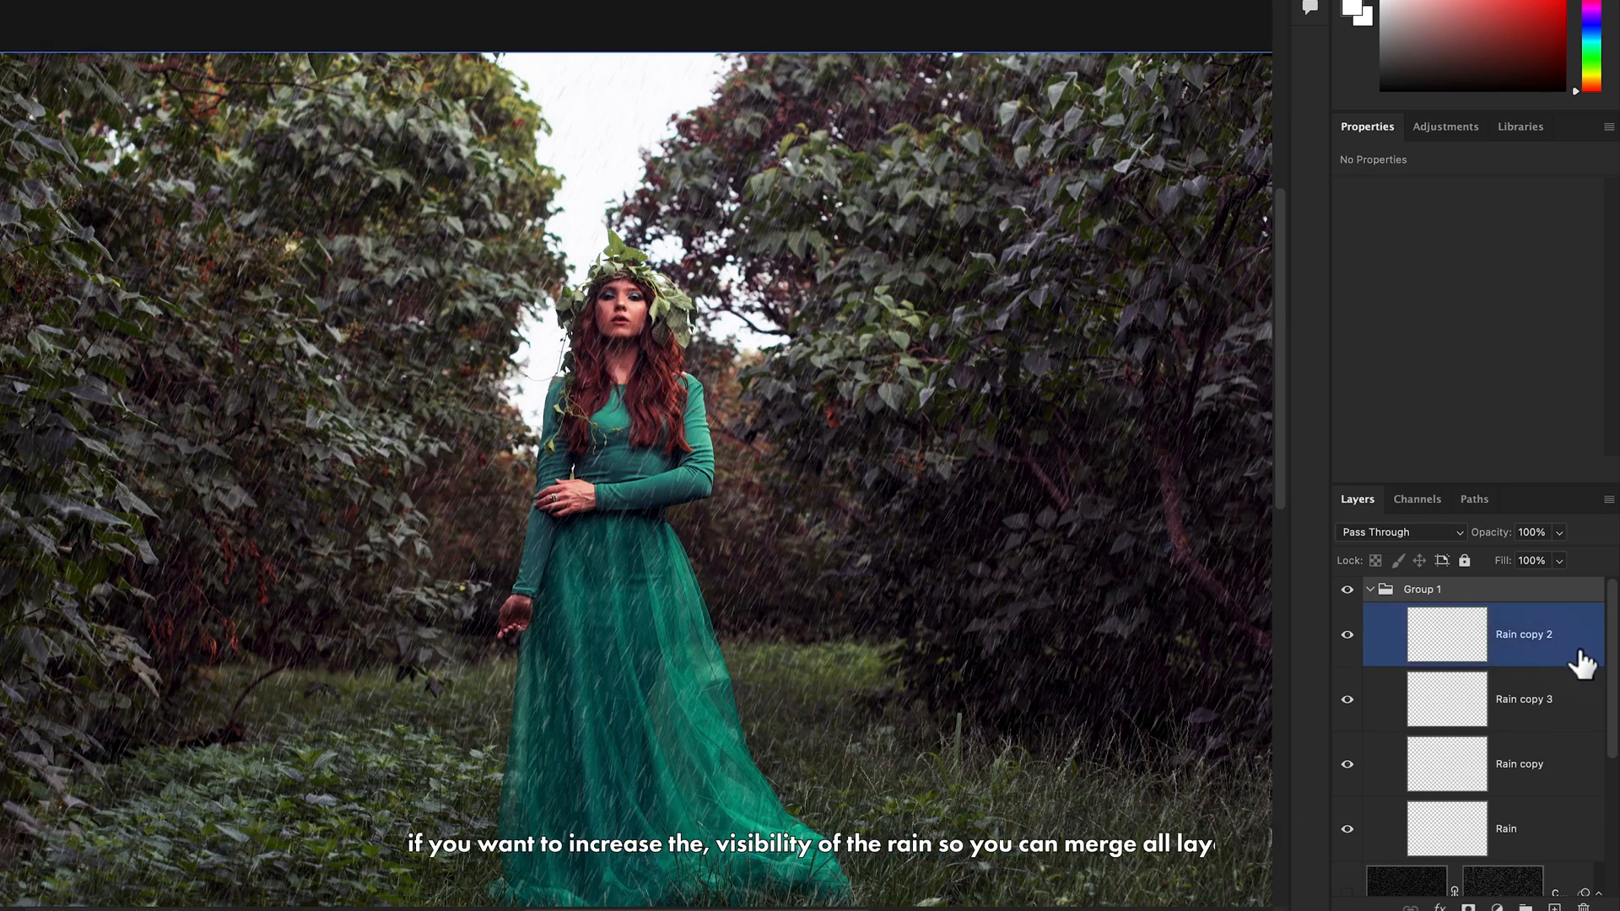
click(1563, 833)
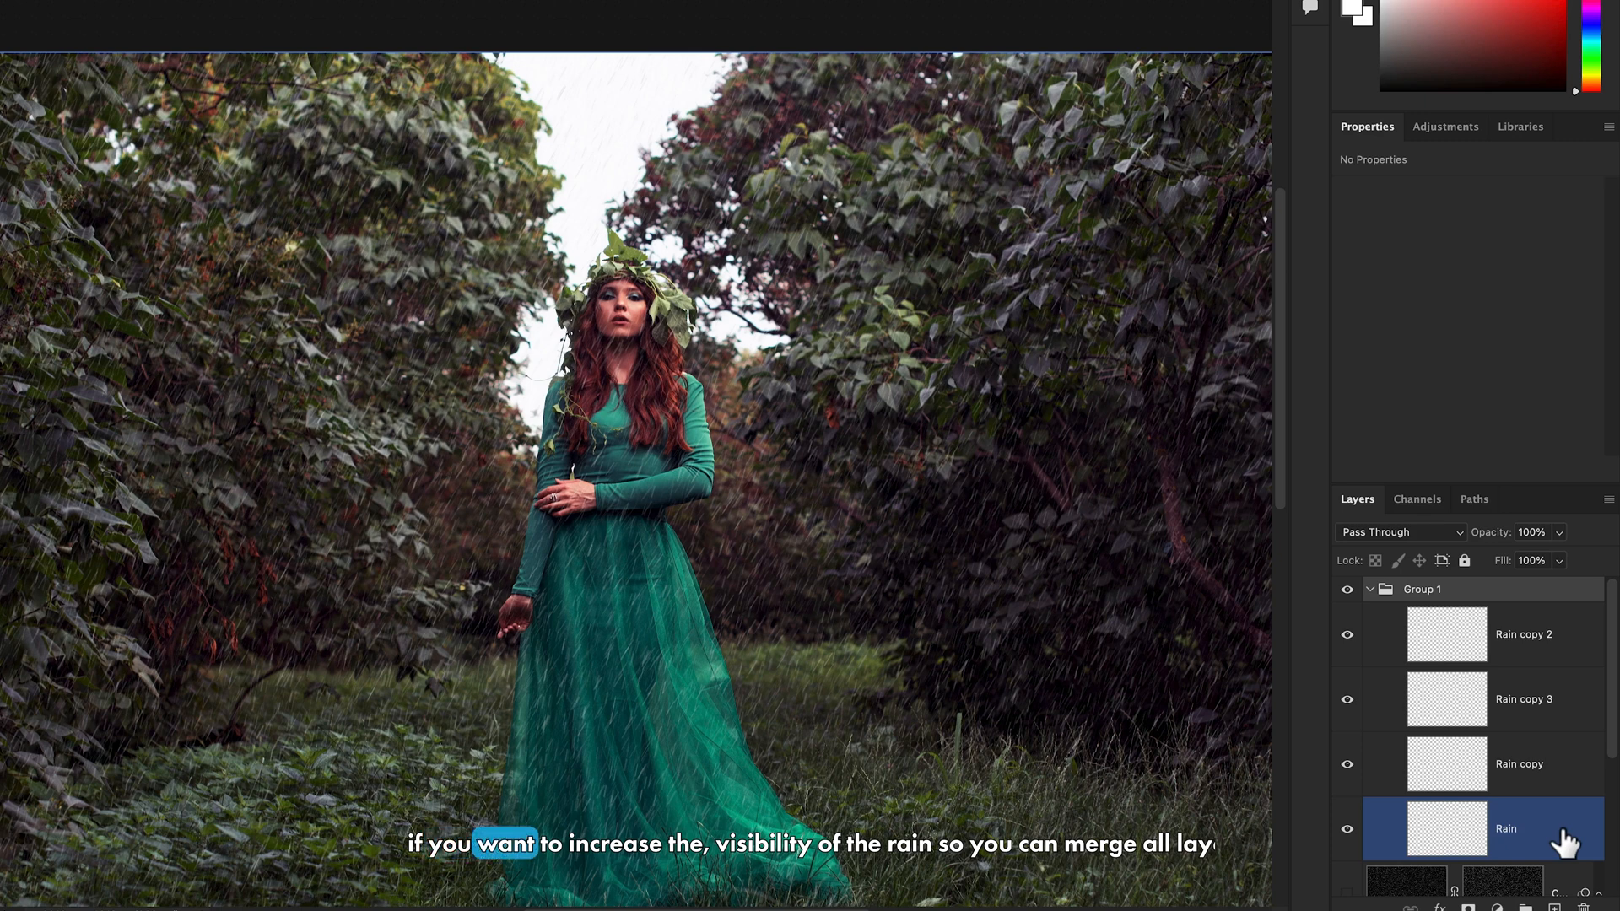
click(1572, 644)
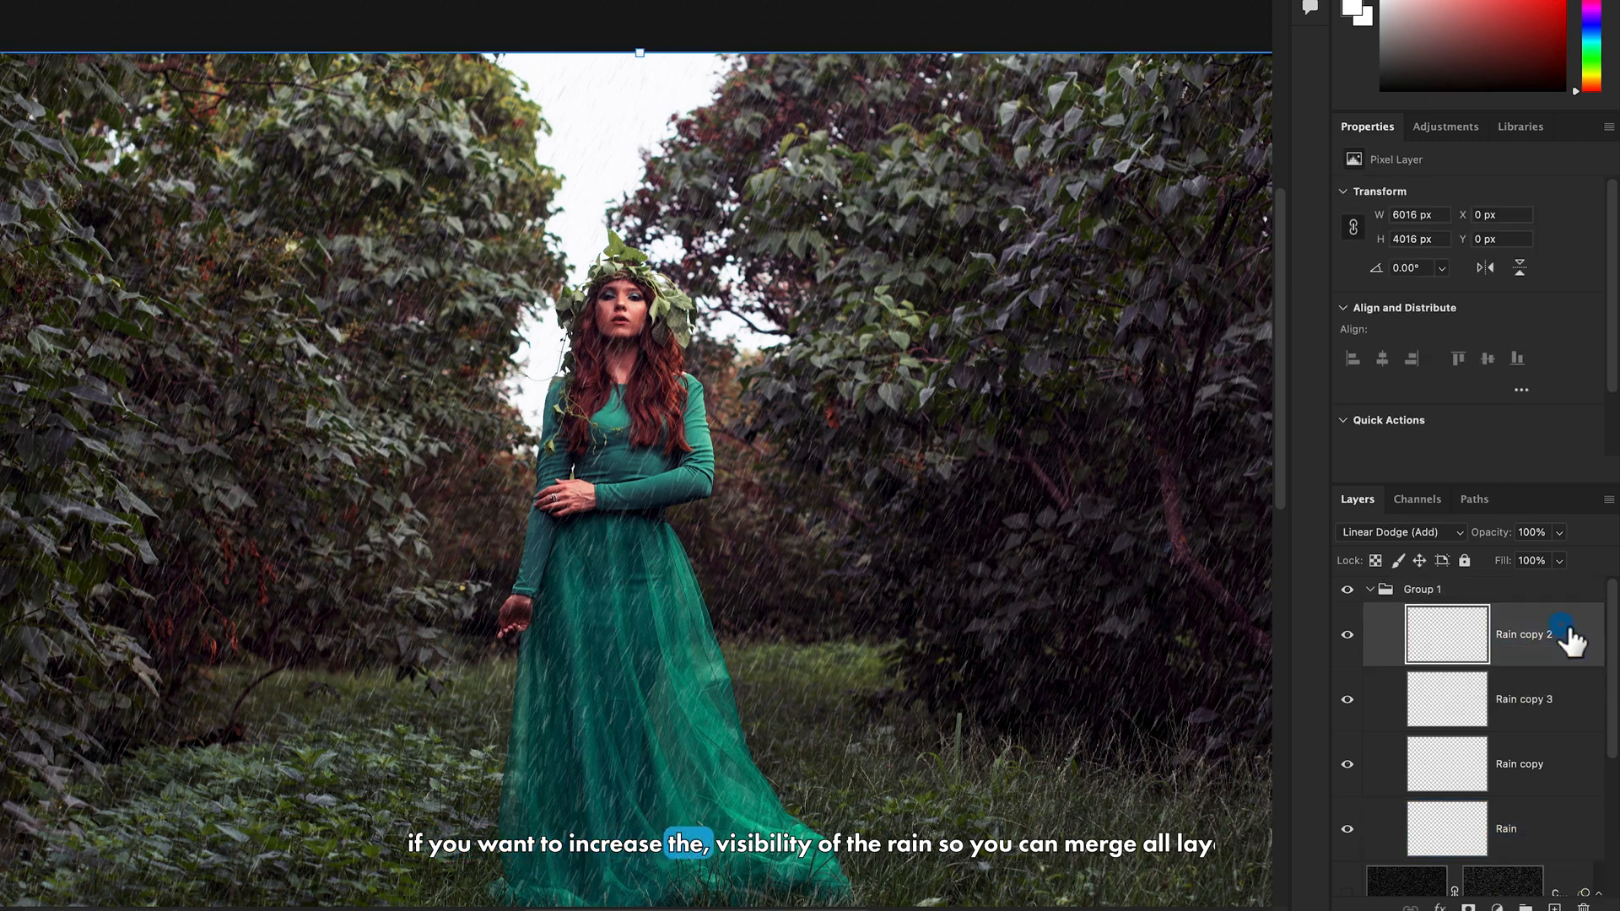
ctrl+click(1570, 764)
ctrl+click(1565, 839)
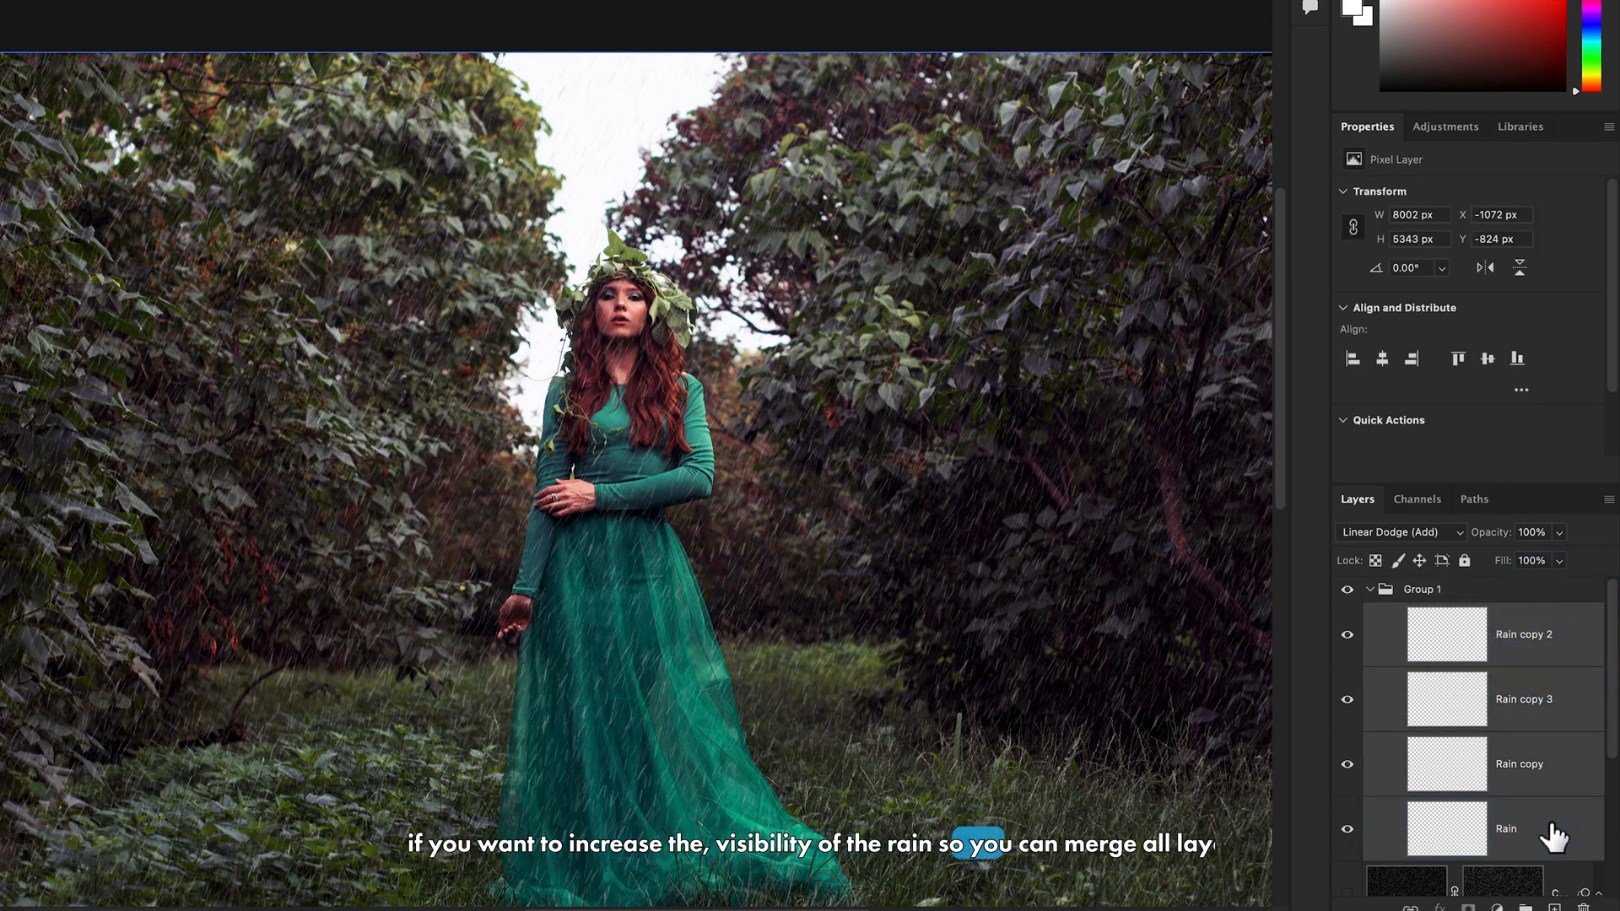
key(ctrl+e)
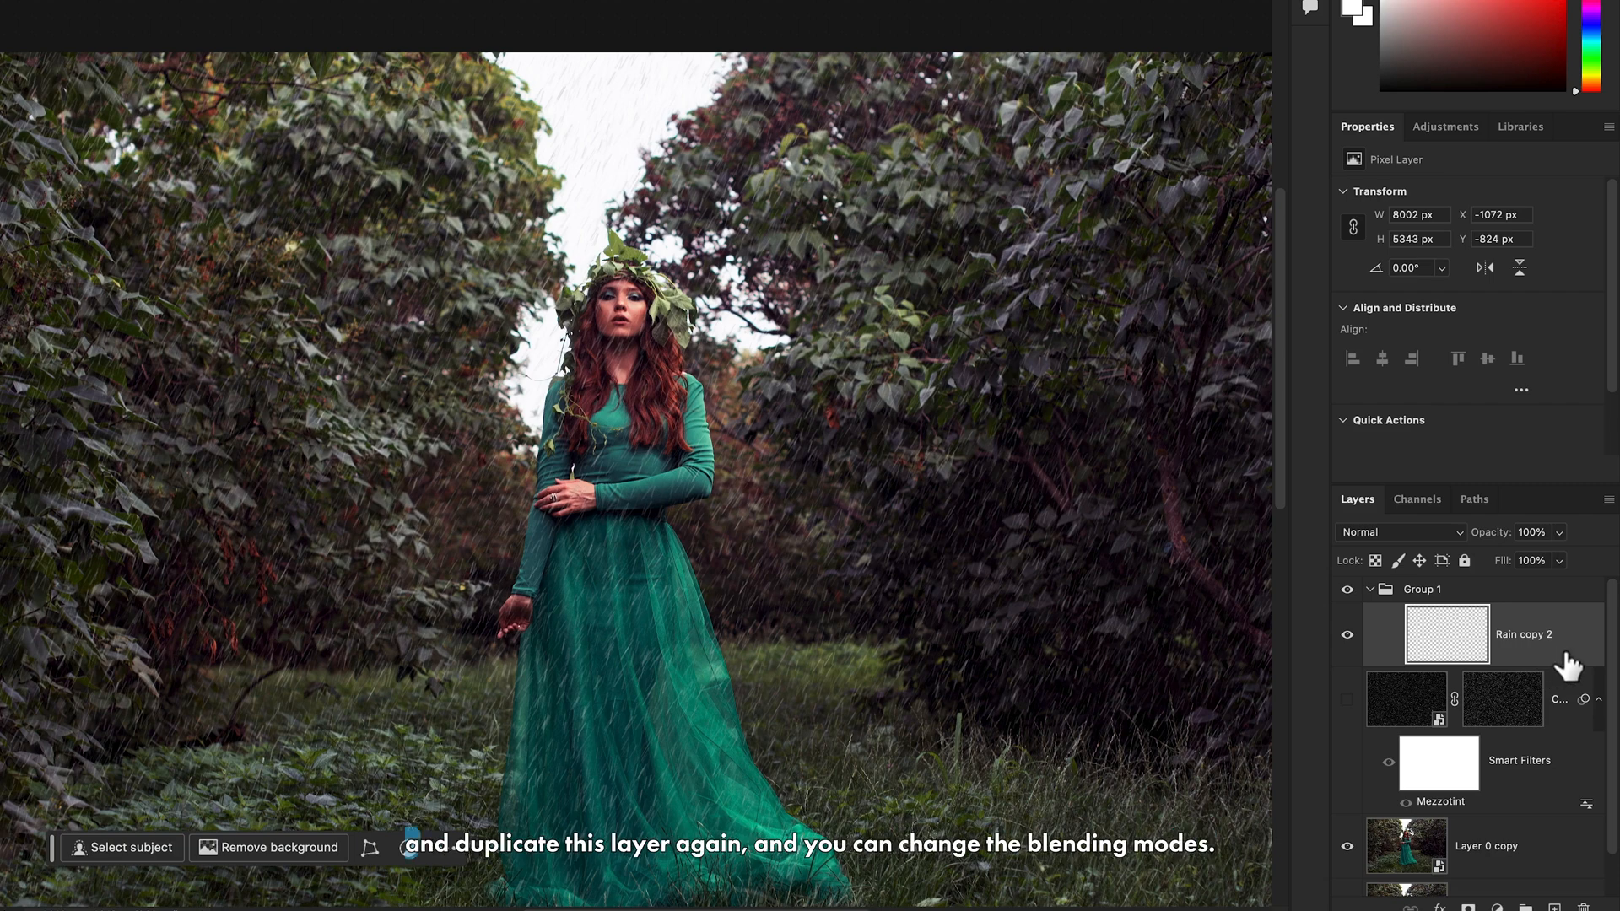
Duplicate the merged rain layer and set the duplicate to Overlay blending mode at 88% opacity
key(ctrl+j)
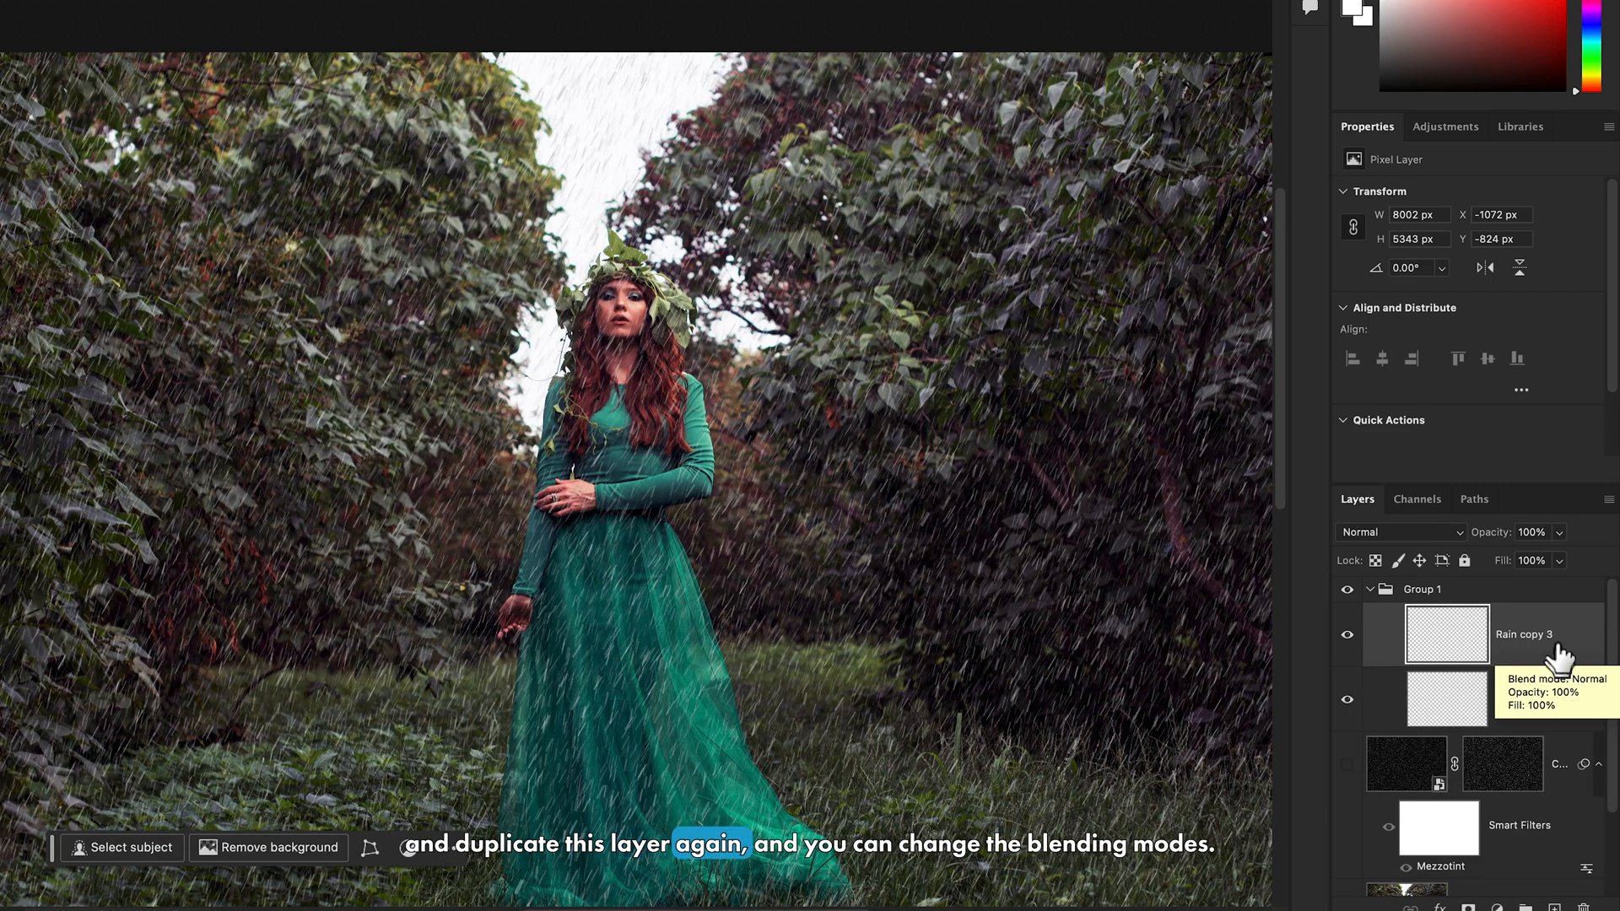
click(1421, 531)
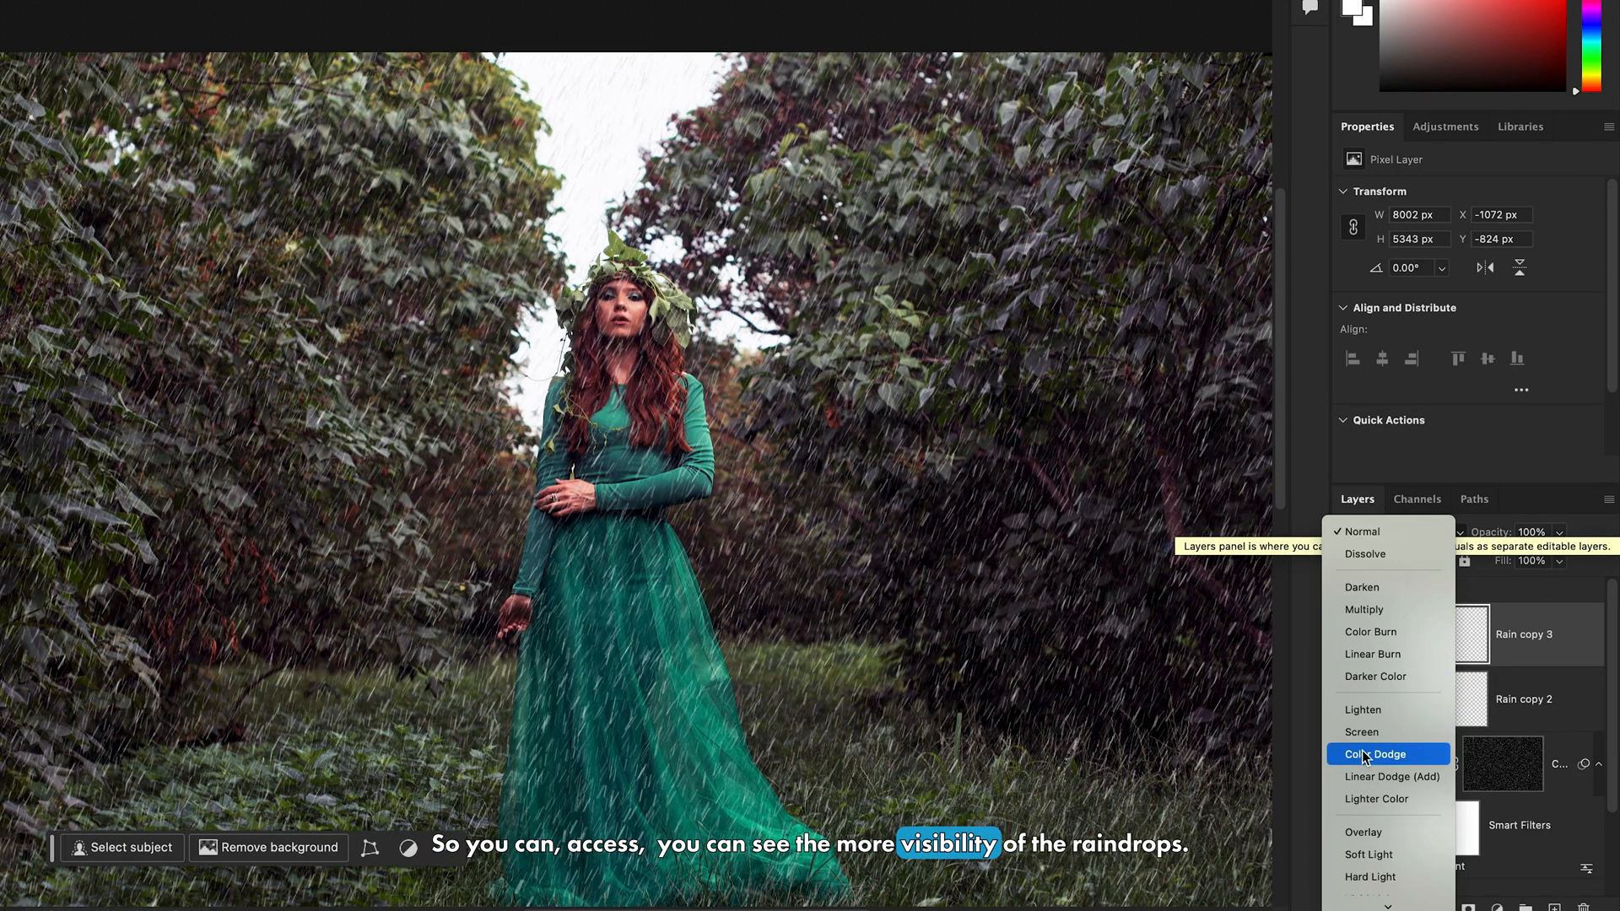
click(1369, 833)
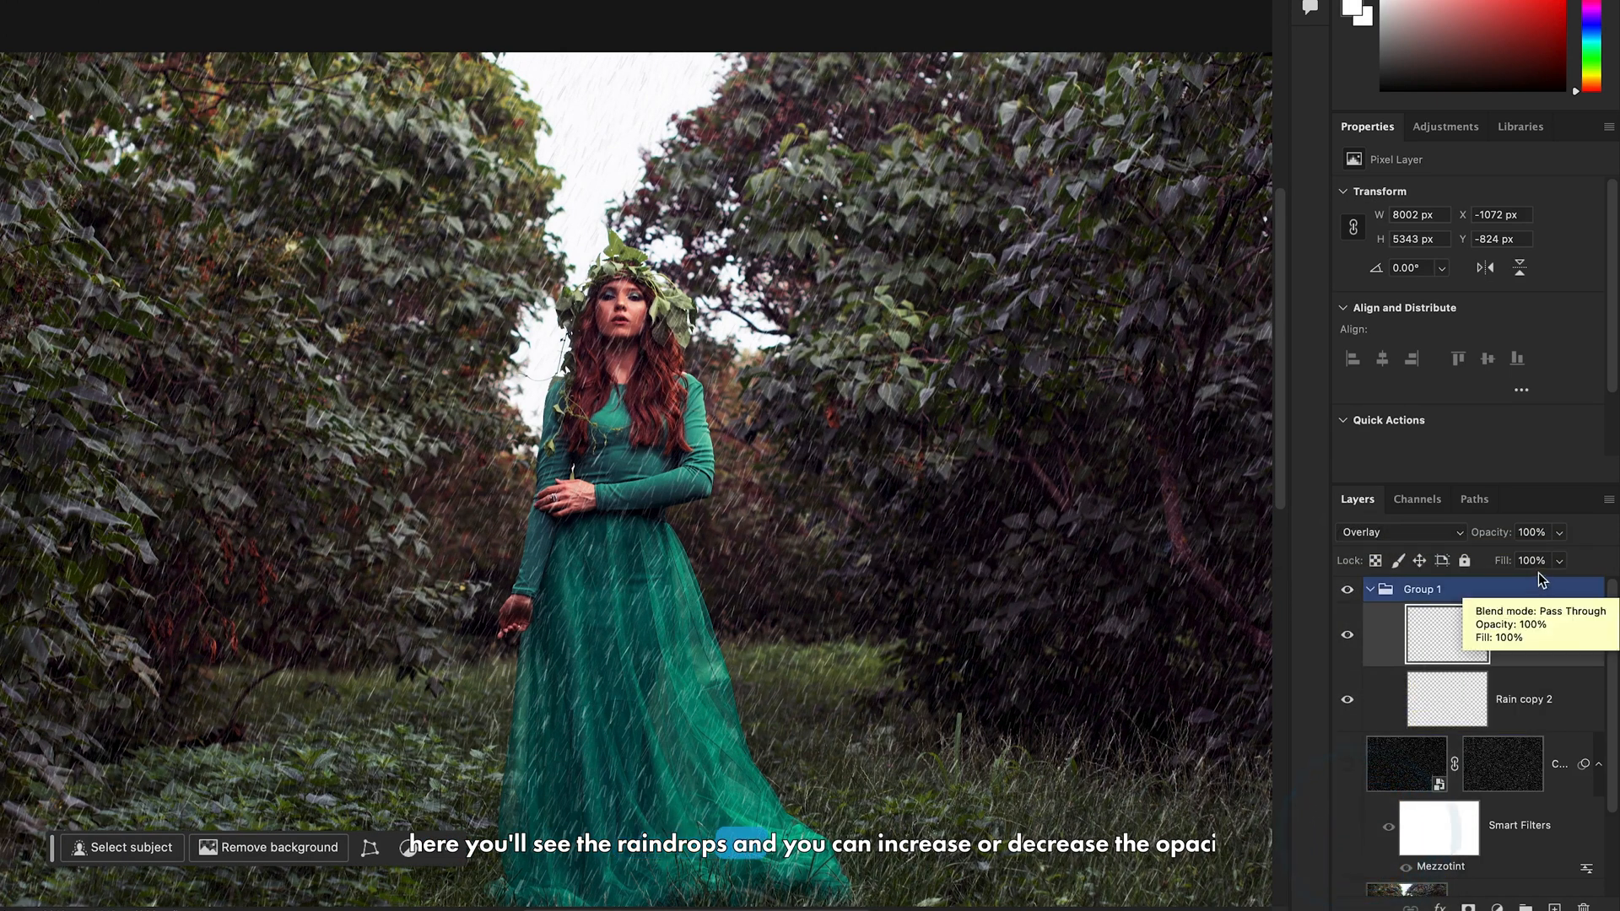
click(1559, 532)
click(1520, 555)
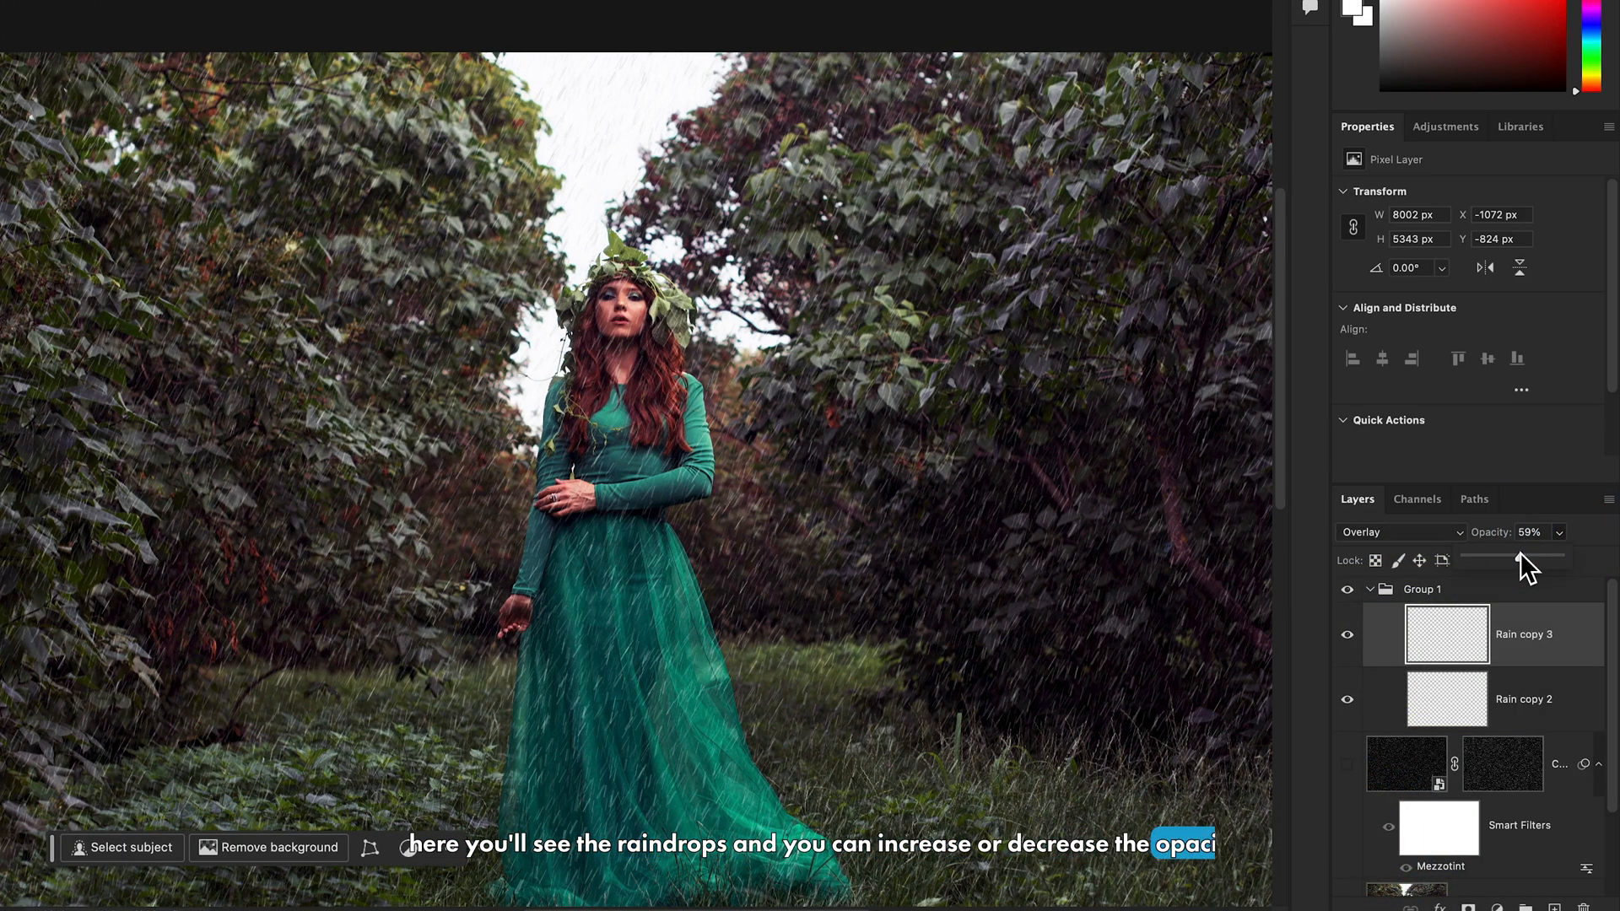
drag(1541, 557, 1547, 555)
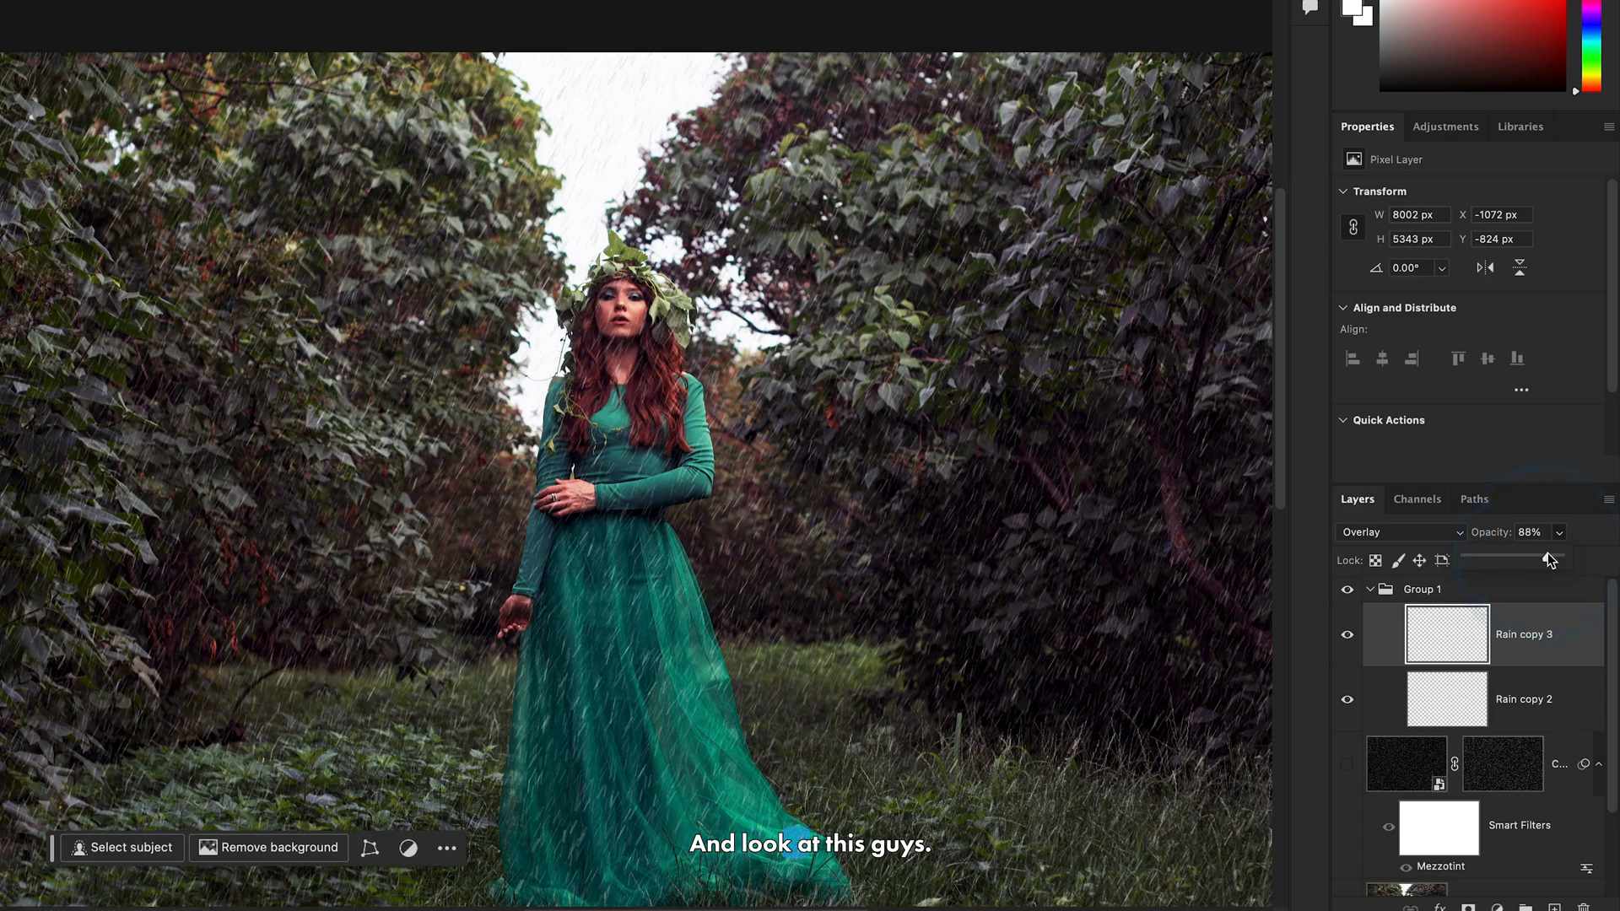
Inspect the rain around the woman up close and hide and show the rain layers to compare before and after
key(super+plus)
key(super+plus)
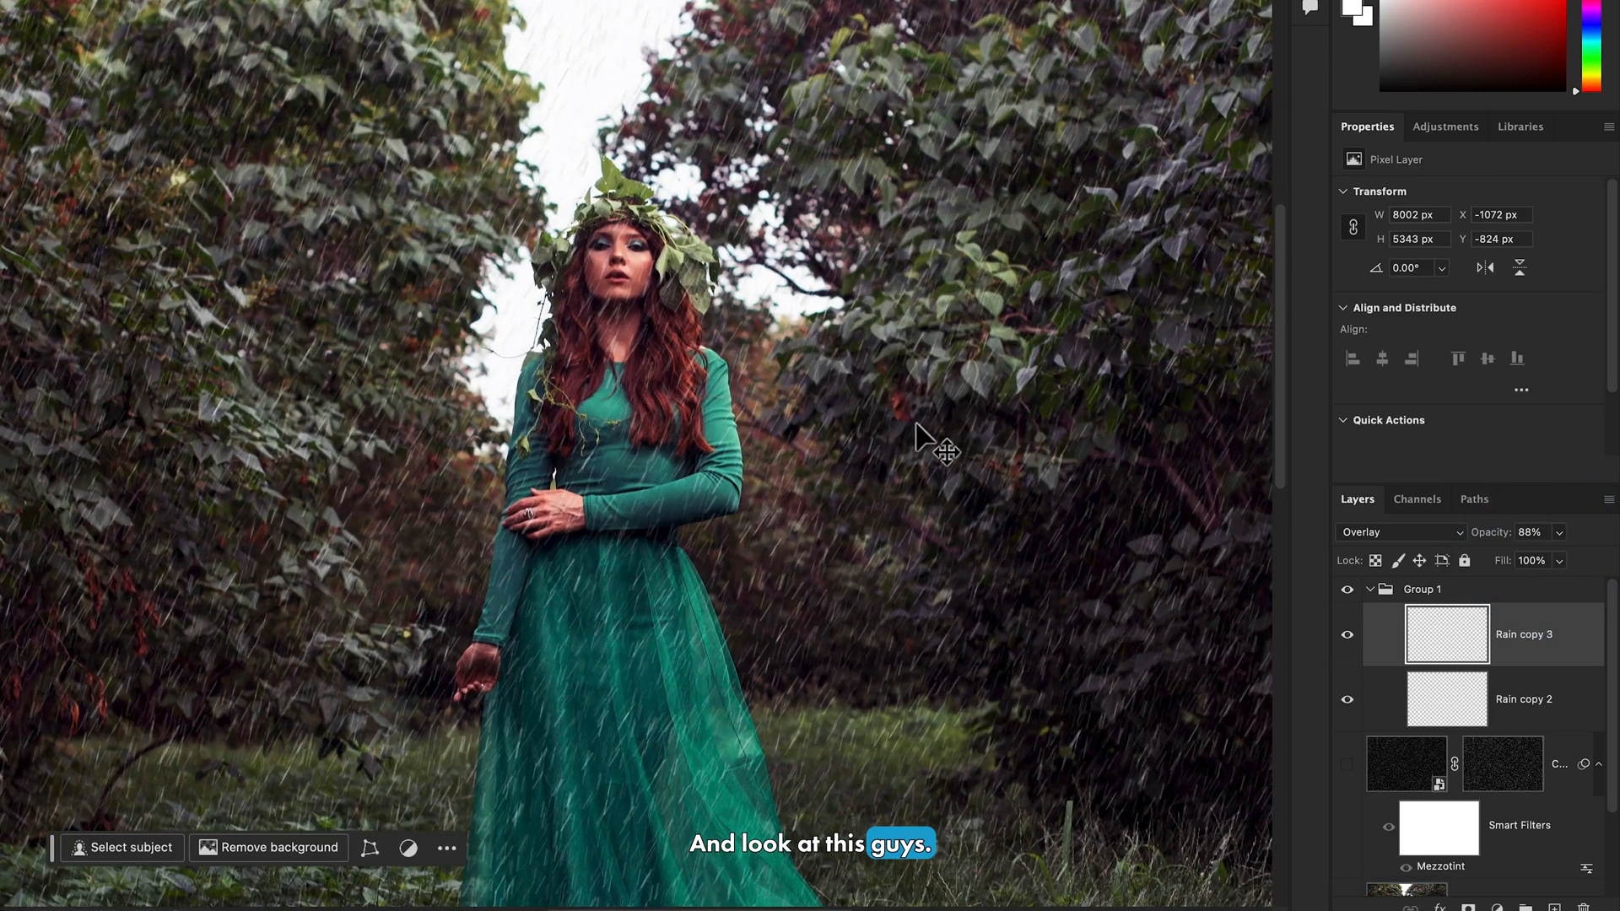
key(super+minus)
key(super+minus)
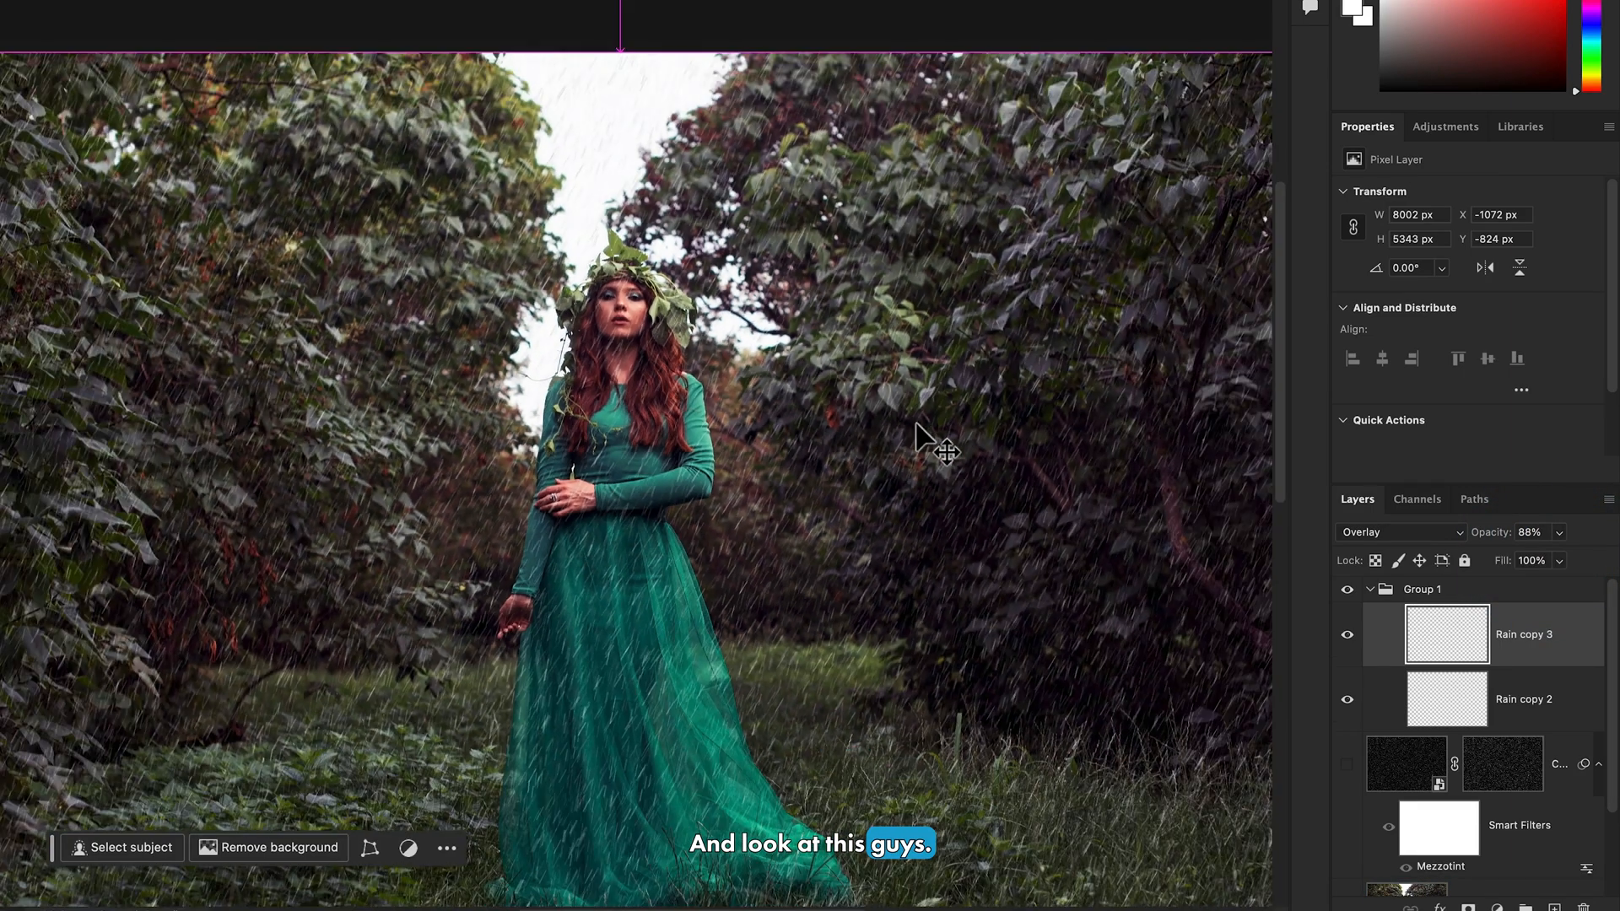
key(super+minus)
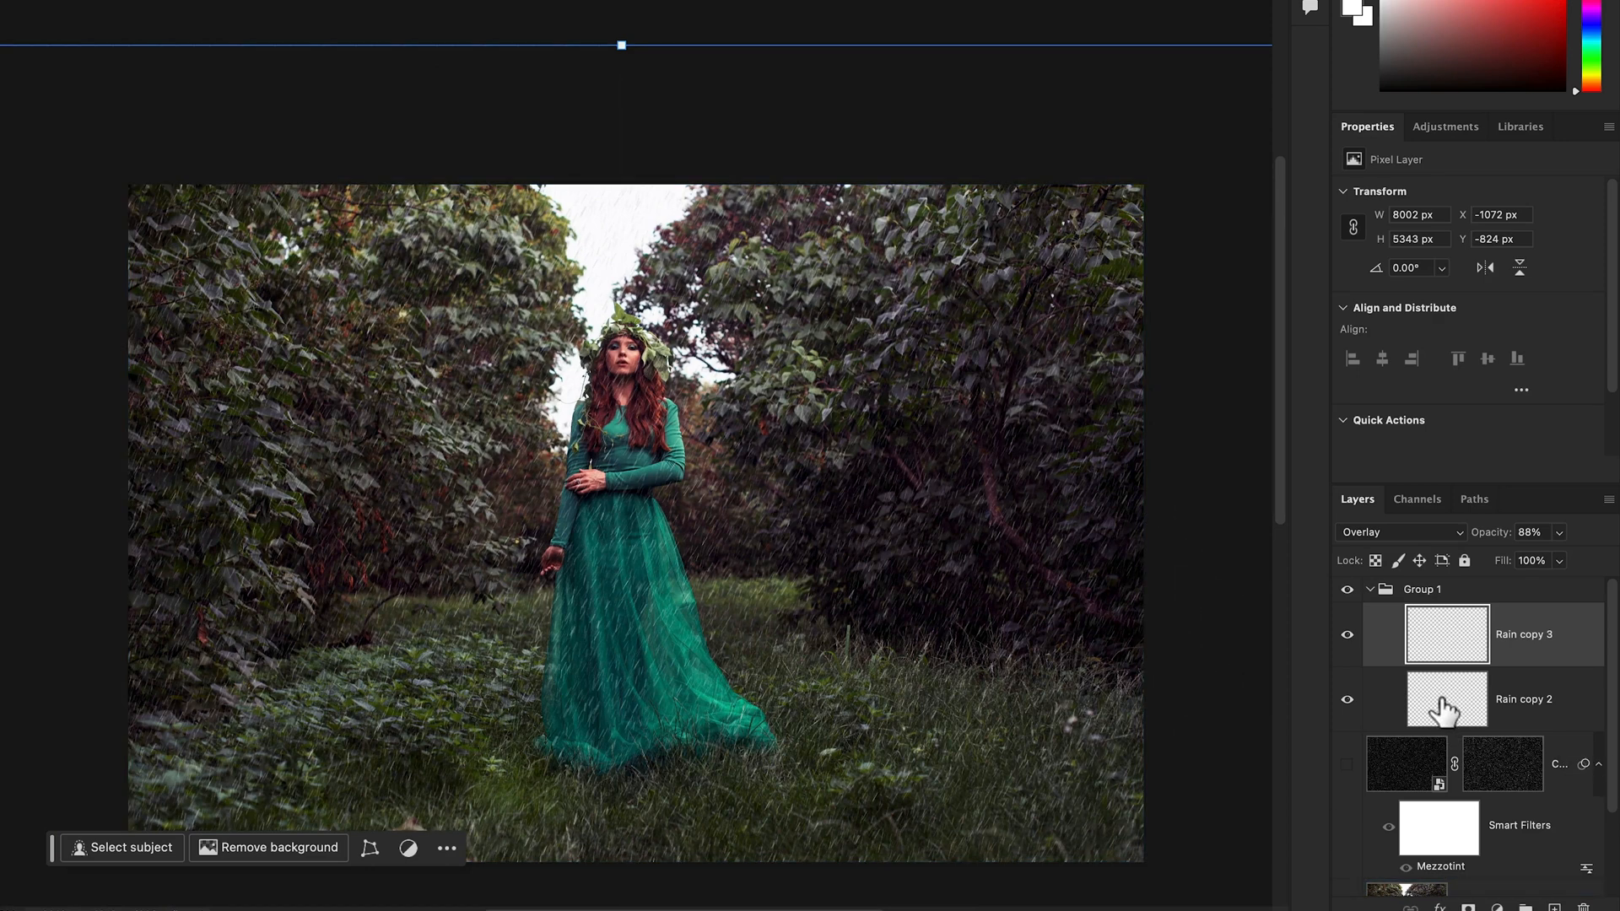
drag(1348, 699, 1349, 590)
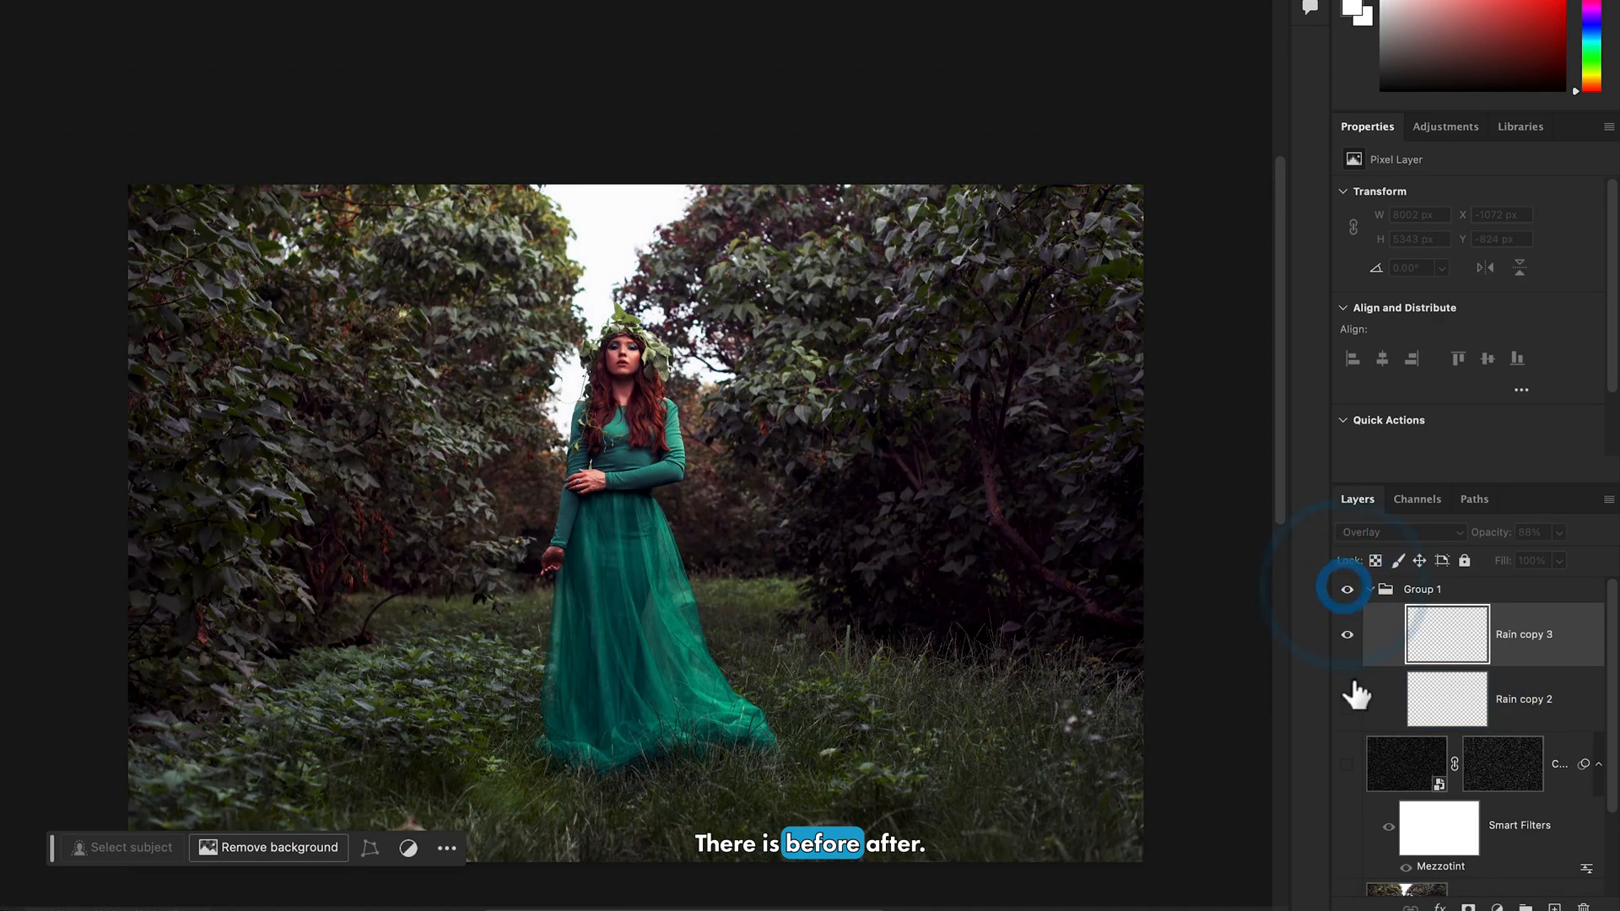
click(1347, 699)
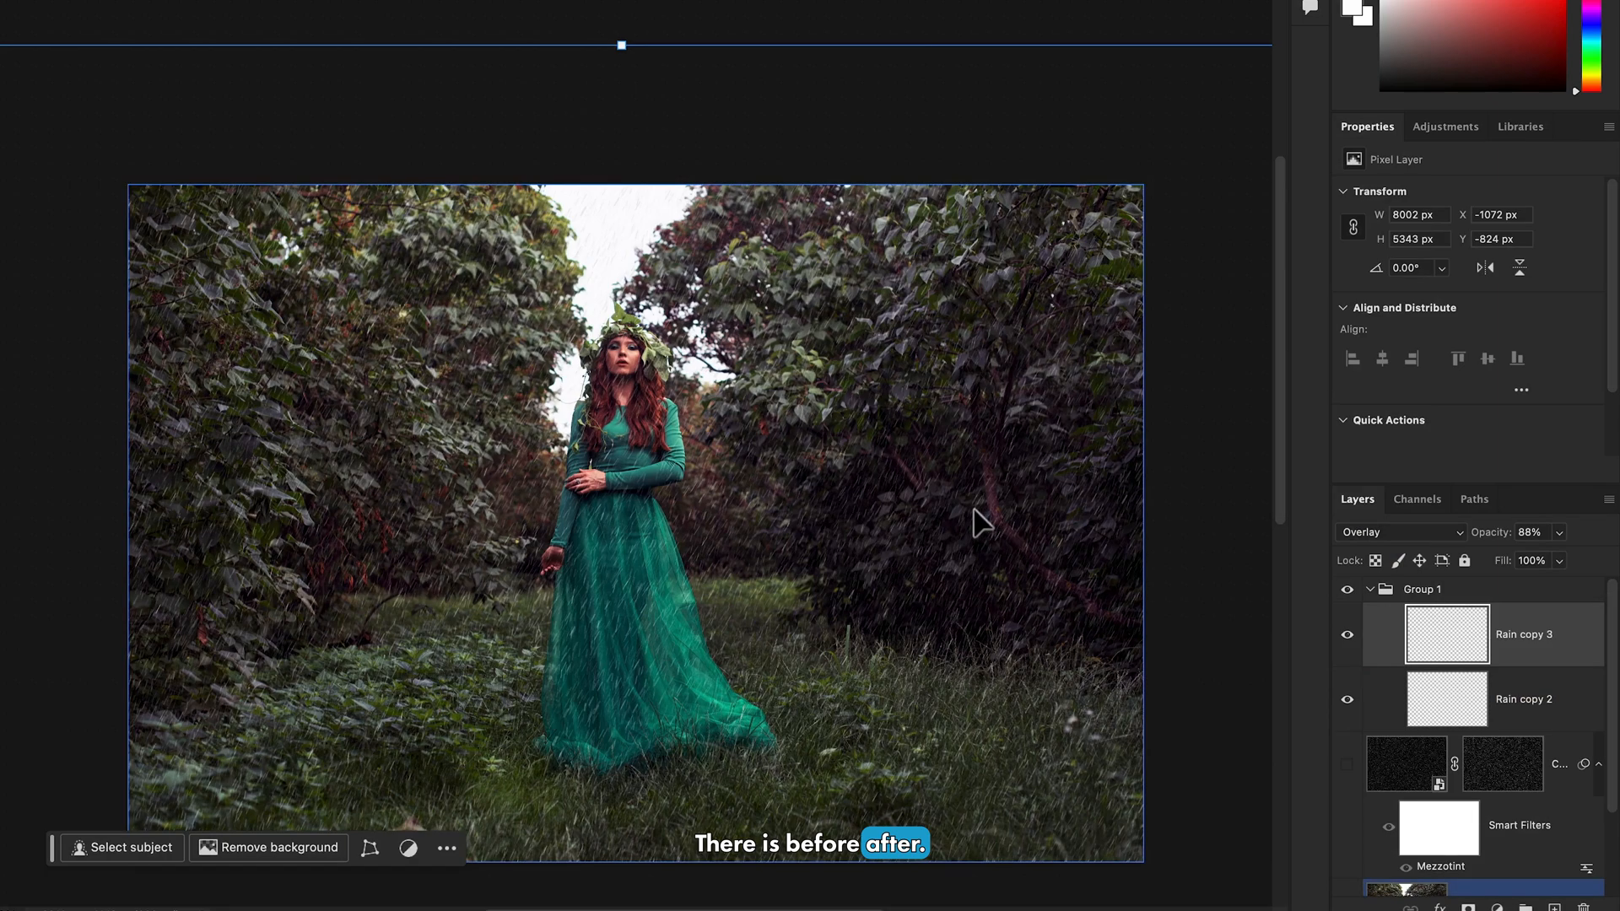
key(super+plus)
key(super+plus)
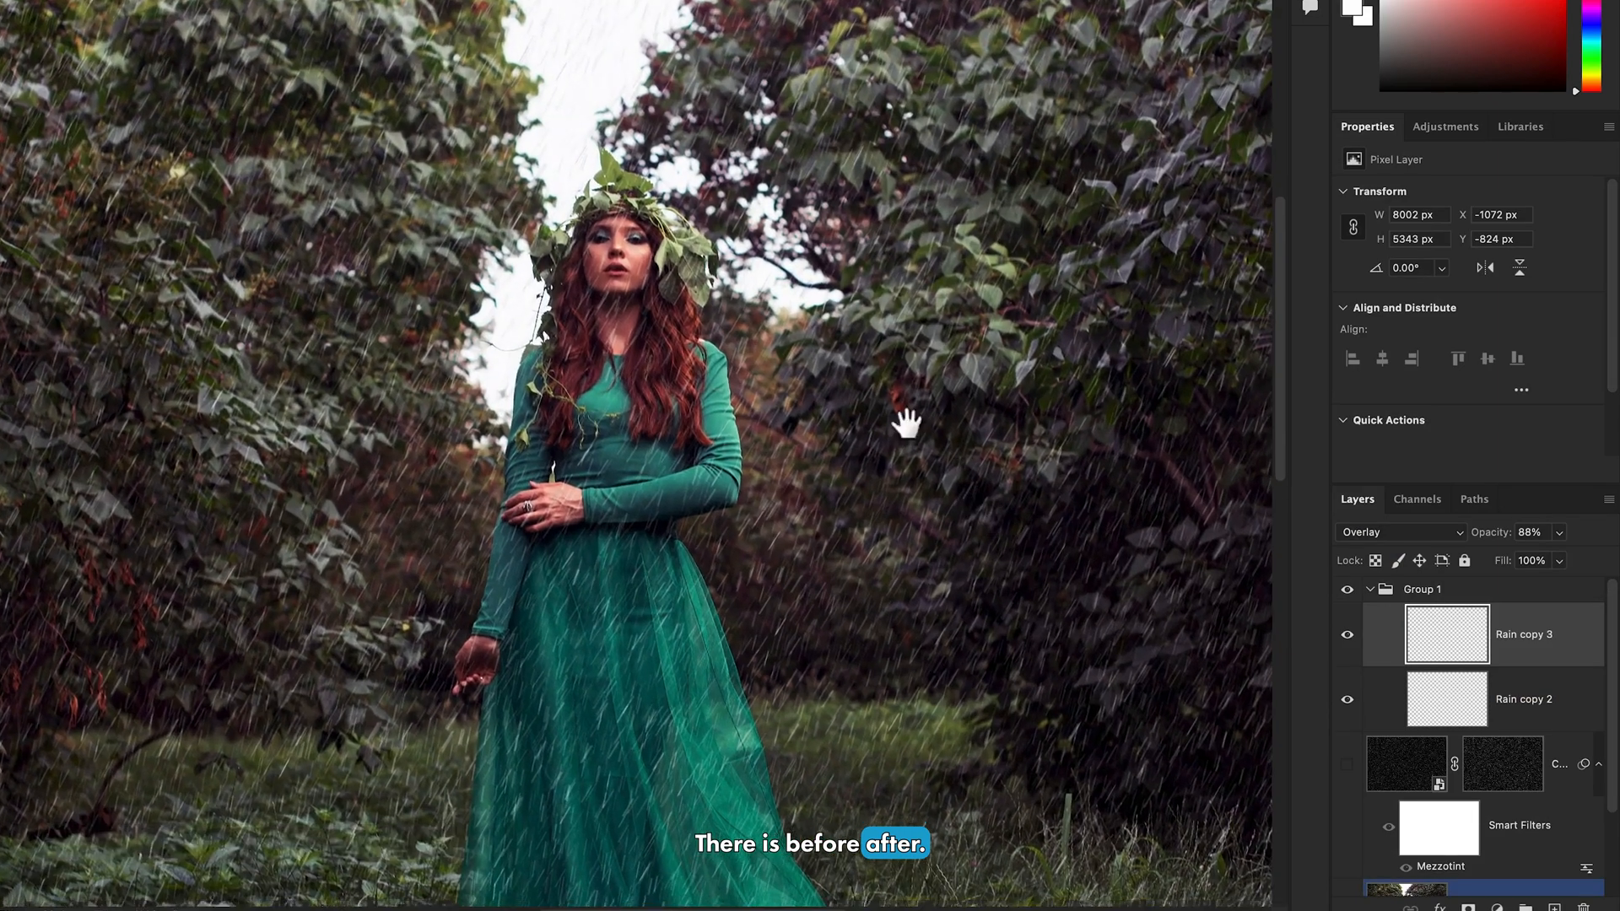
drag(903, 423, 892, 493)
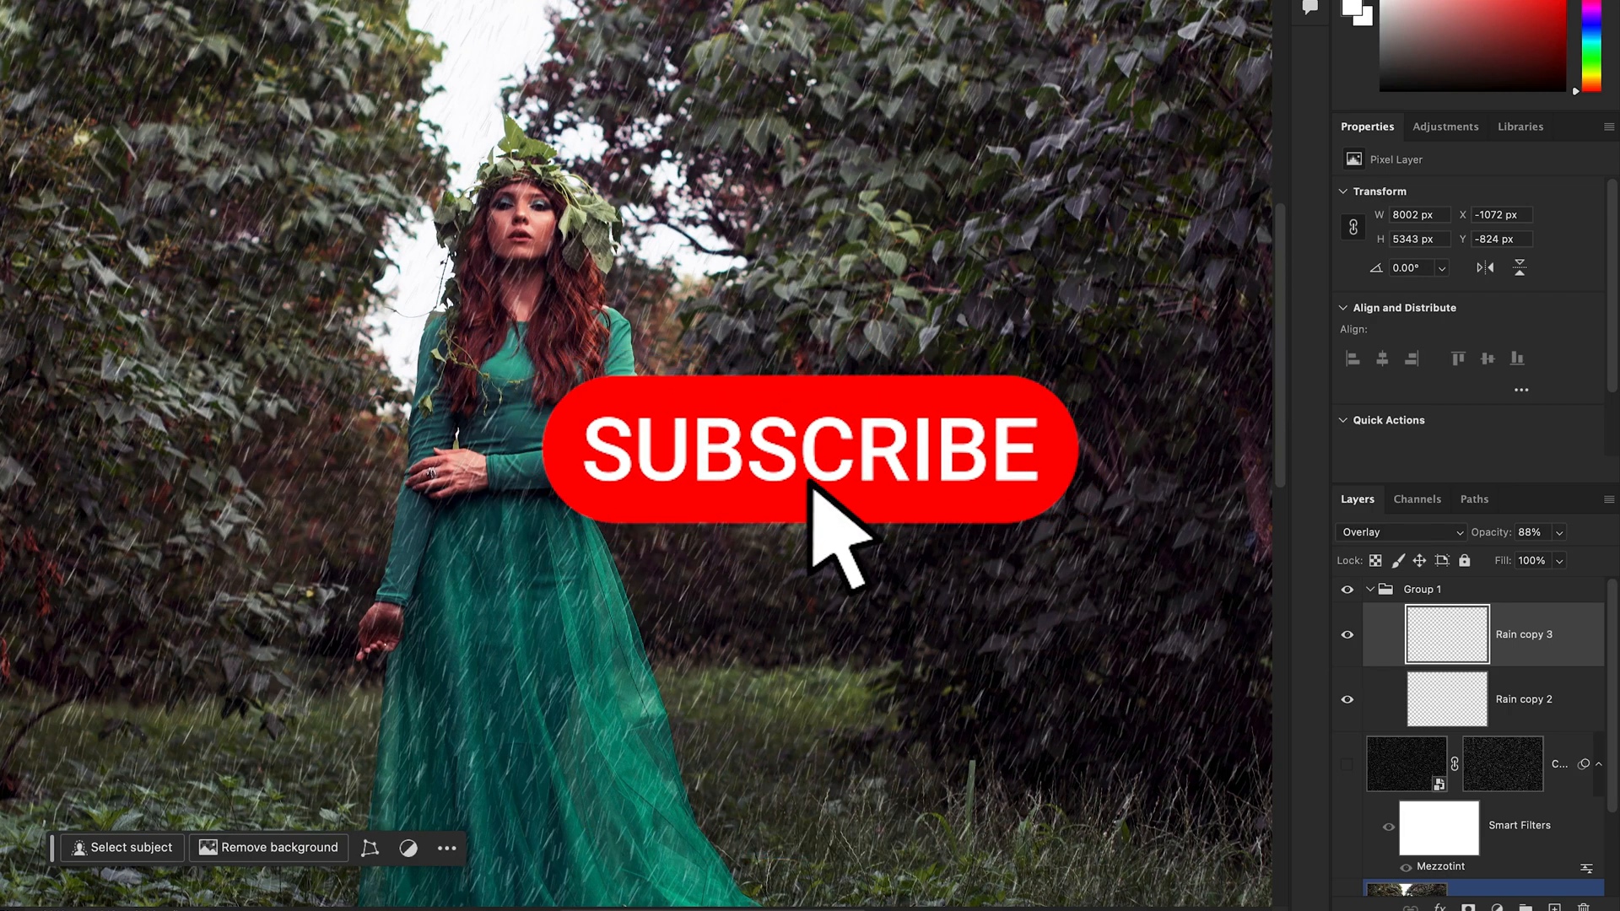
click(1139, 0)
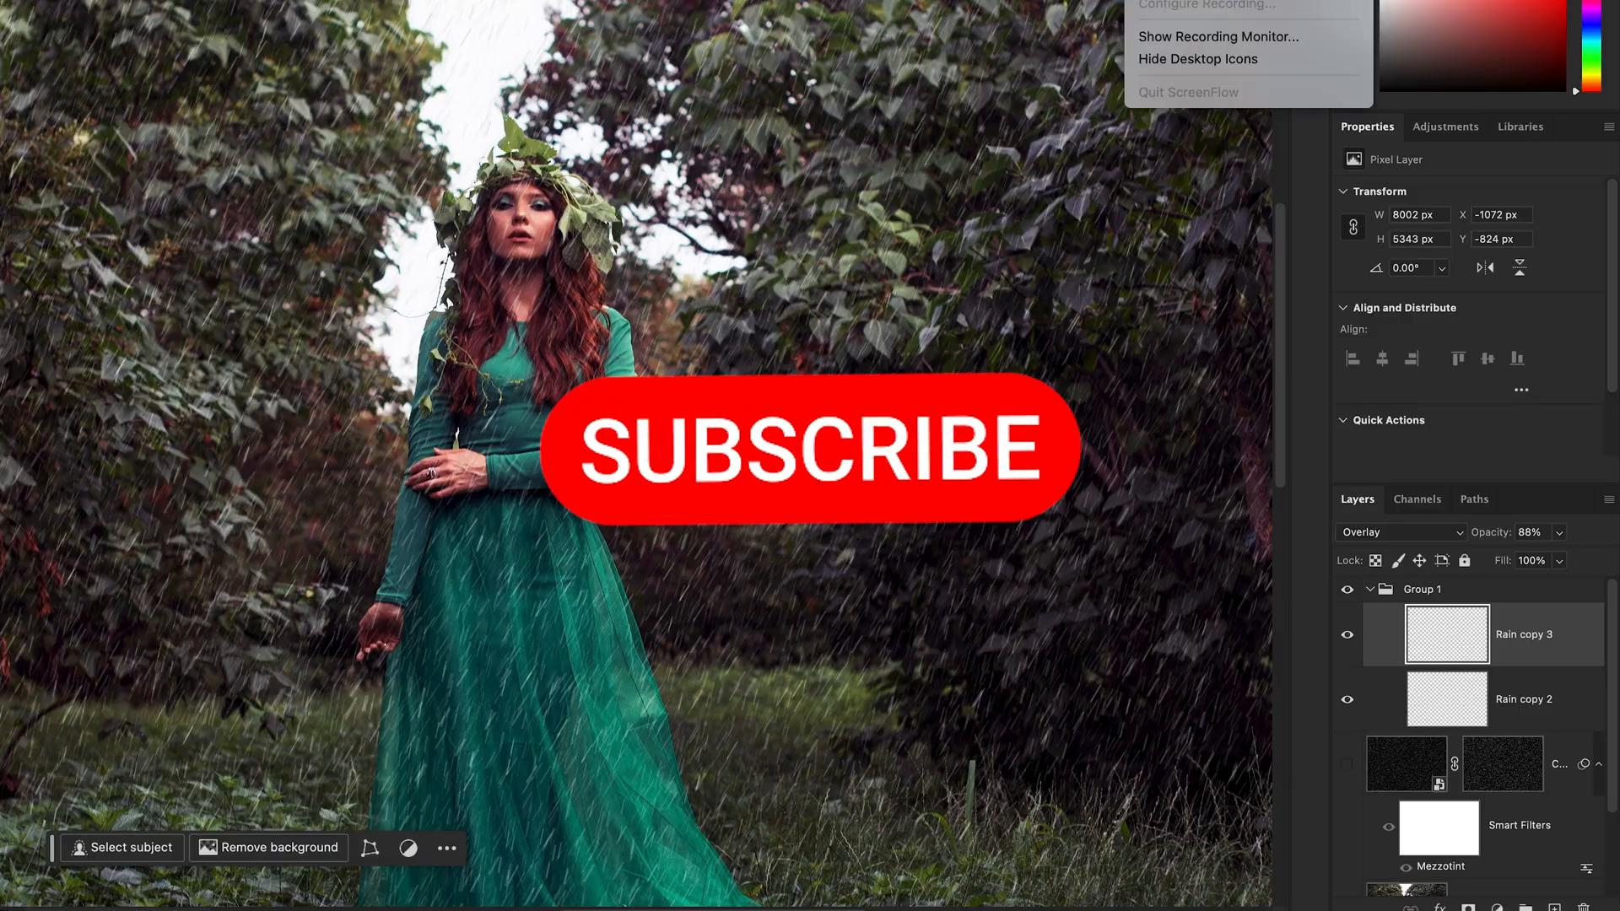